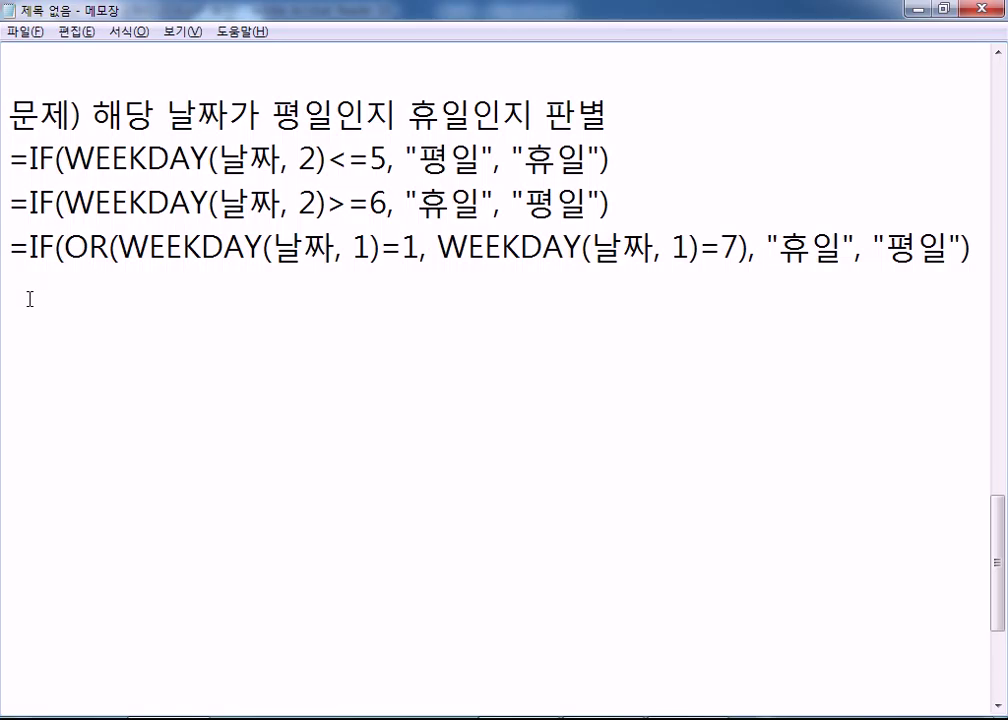
- Review the WEEKDAY option notes against the system calendar and highlight Monday's value under option 3
scroll(30, 299, "up", 3)
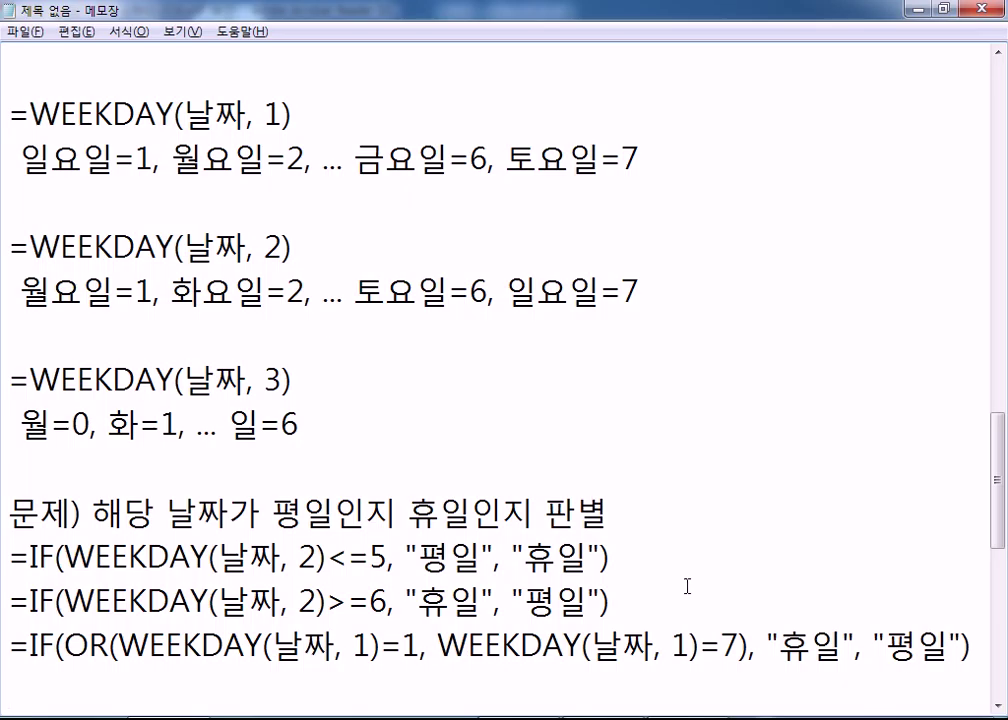
left_click(960, 719)
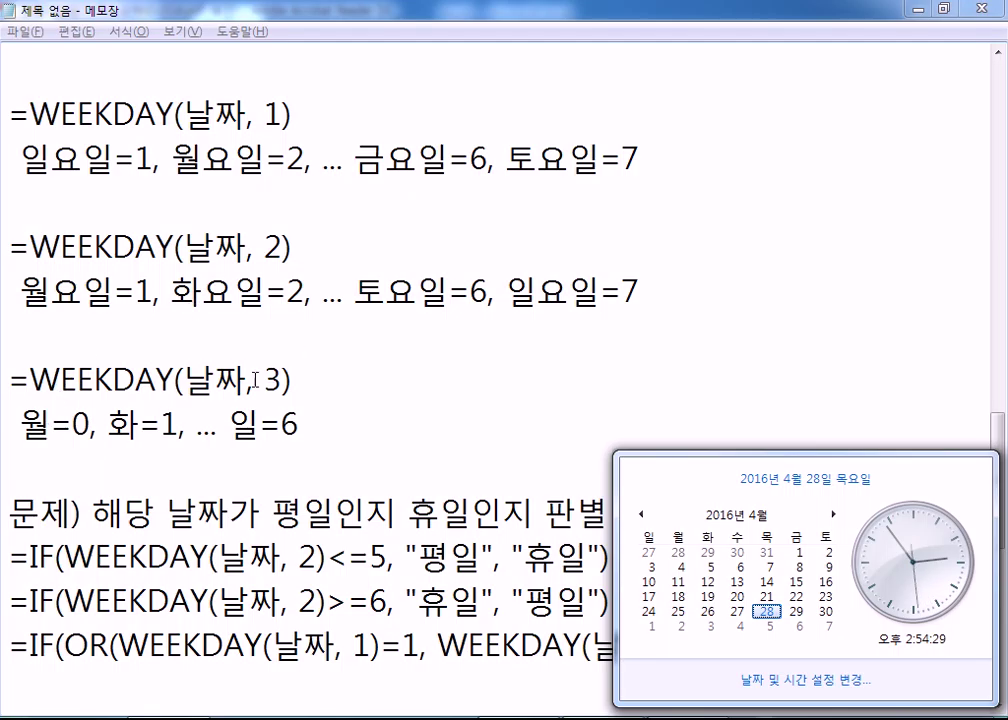
left_click(72, 420)
left_click_drag(72, 420, 89, 420)
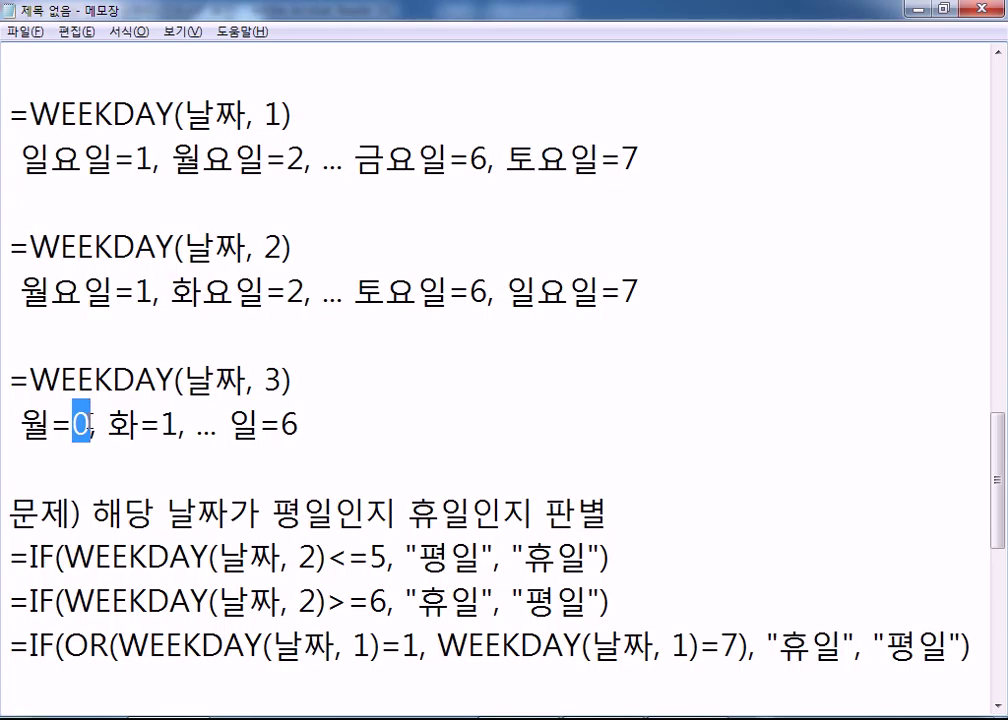
- Add the heading "문제) 요일 계산하기" below the weekday/holiday IF formulas
scroll(90, 421, "down", 3)
left_click(187, 314)
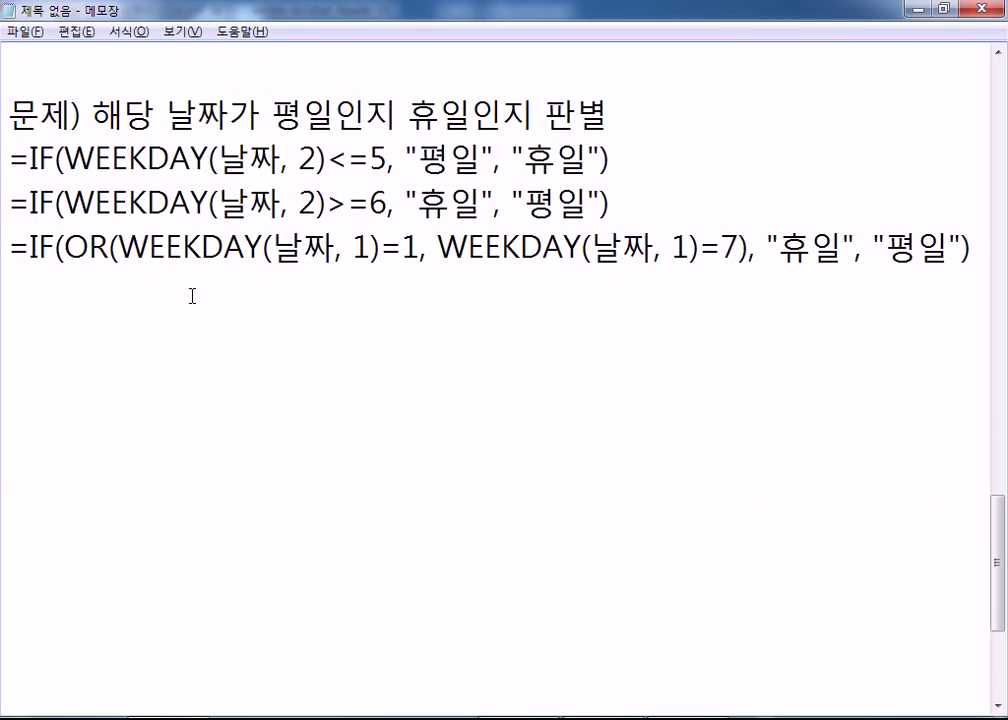
type("문제")
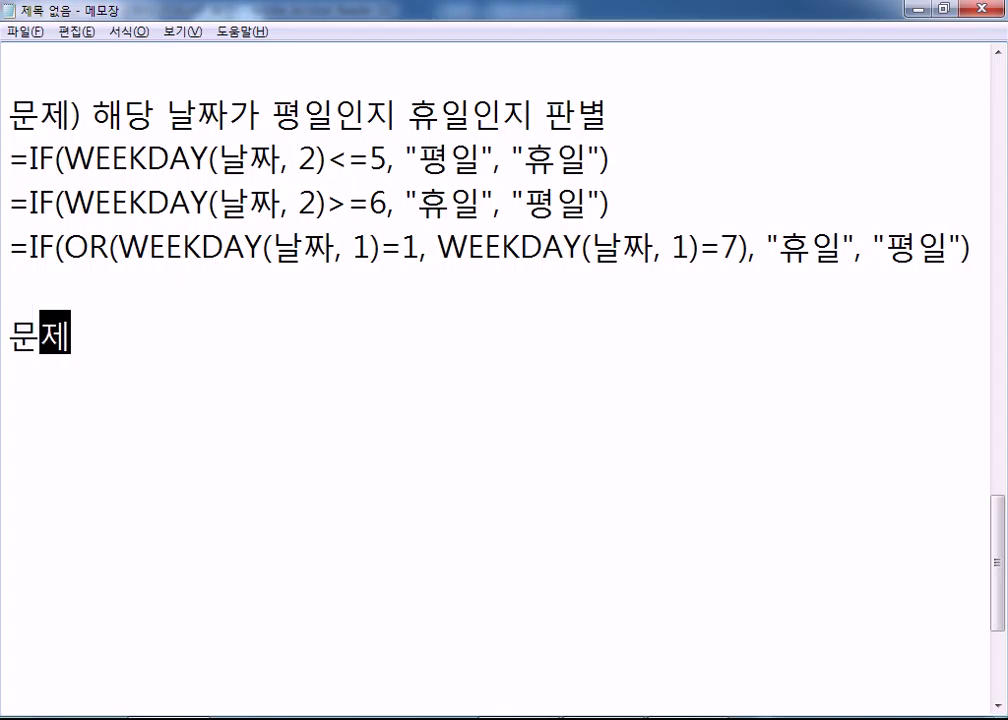
type(") 요일 계산하")
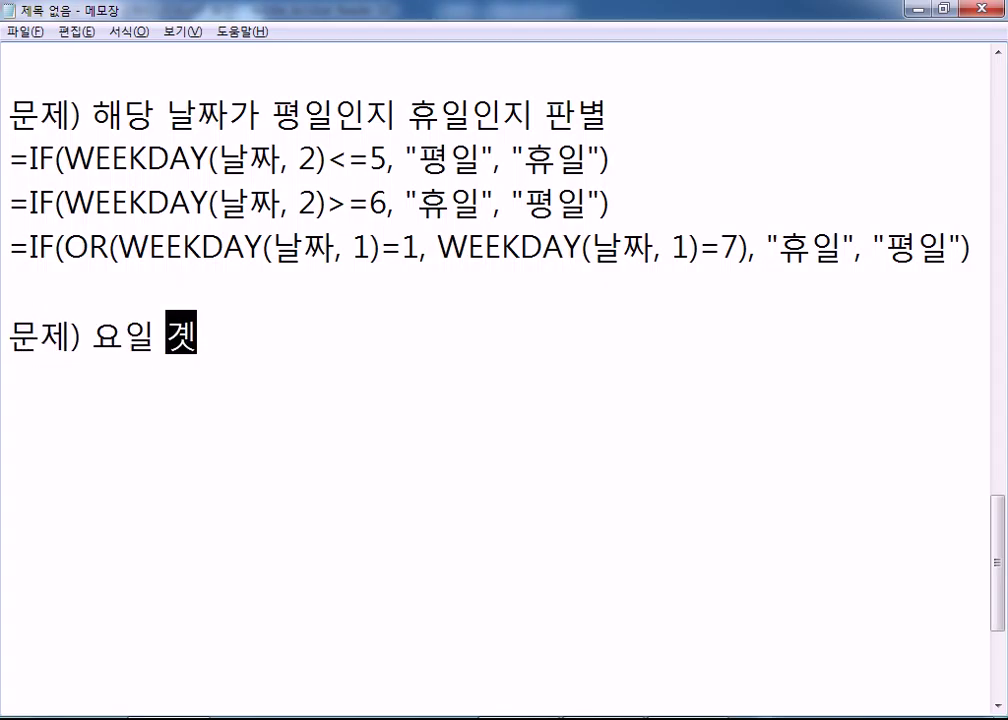
type("기")
key("Return")
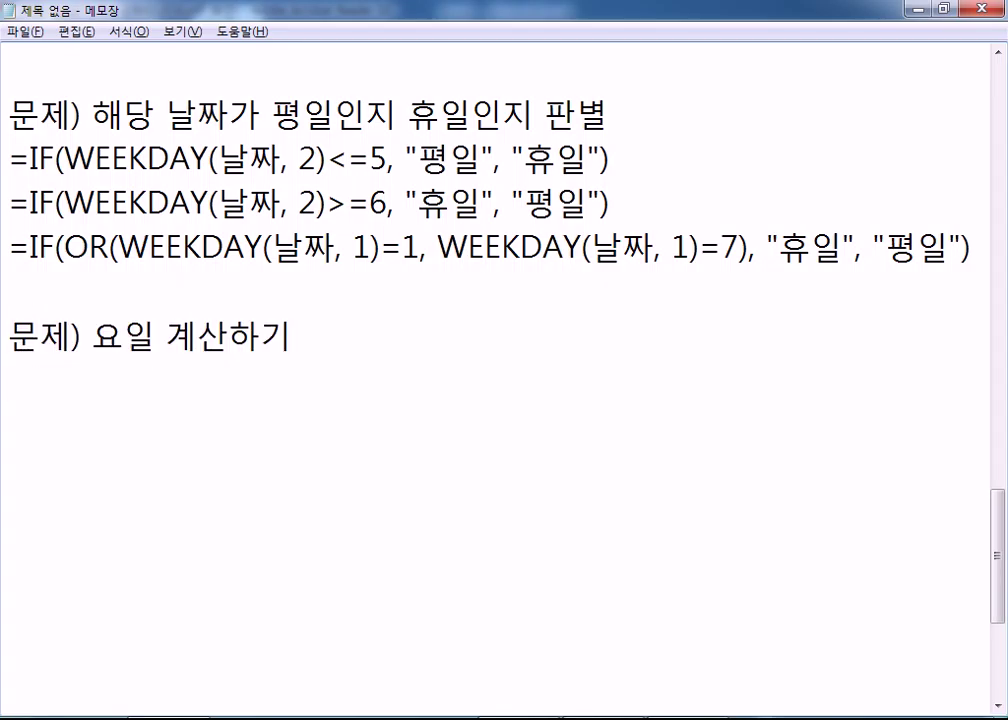
- Under the new heading, begin the formula =CHOOSE(WEEKDAY(날짜, 1), " for the day-of-week calculation
type("=CHOOSE(")
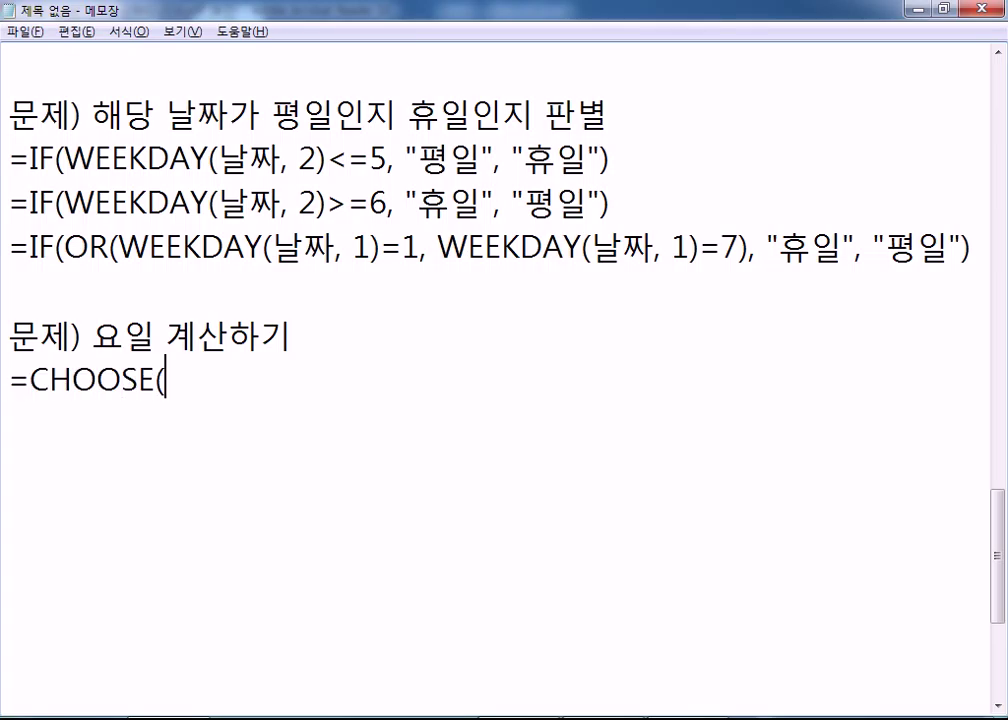
type("ㅈ")
key("BackSpace")
key("Hangul")
type("W")
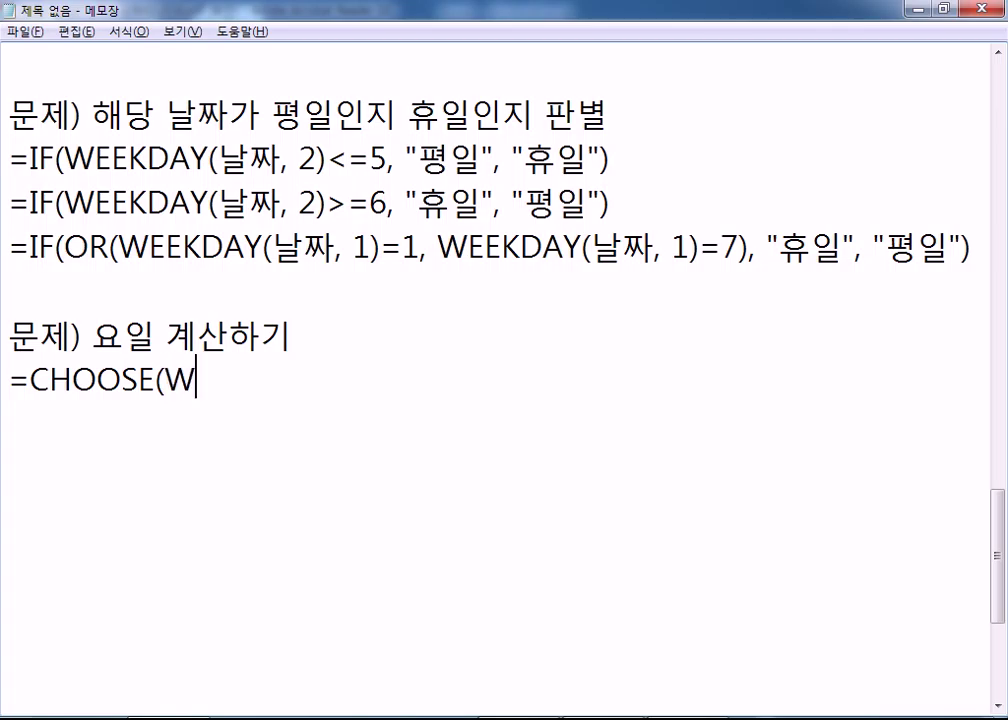
type("EEKDAY(")
key("Hangul")
type("날짜, ")
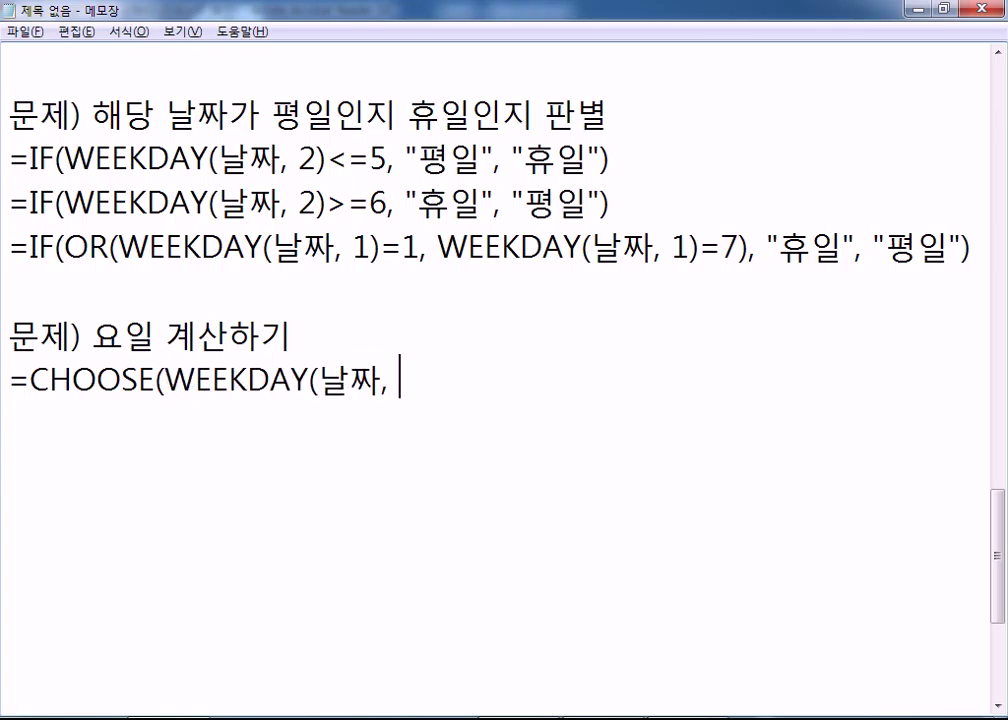
type("1), \"")
- Complete the CHOOSE formula with the day names "일", "월", "화", "수", "목", "금", "토" and a closing parenthesis
scroll(148, 283, "up", 4)
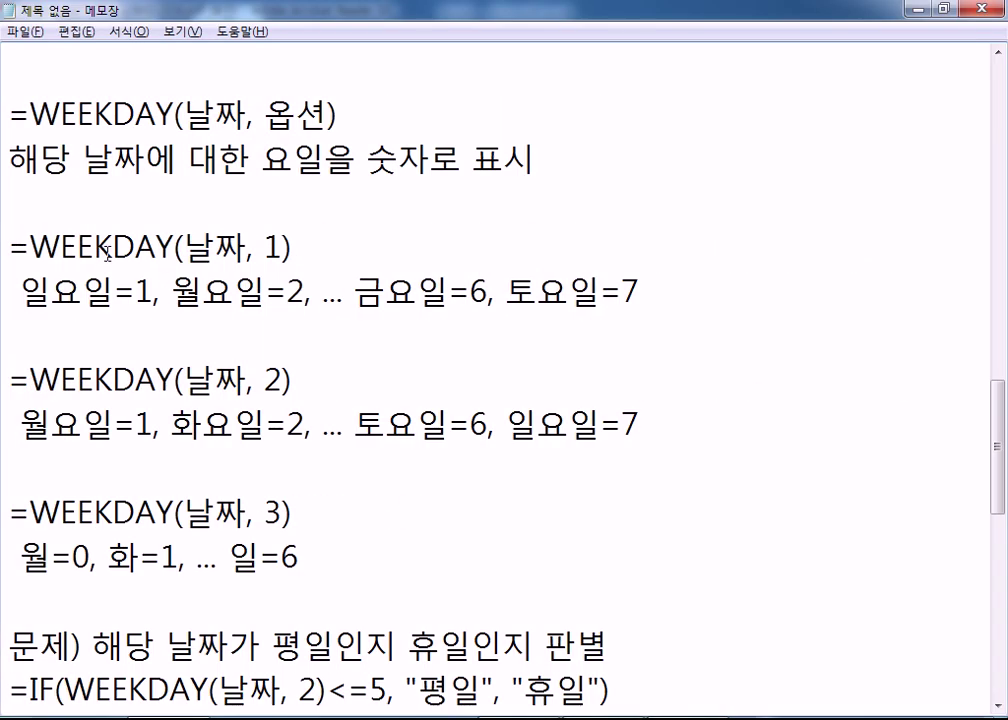
scroll(130, 297, "down", 7)
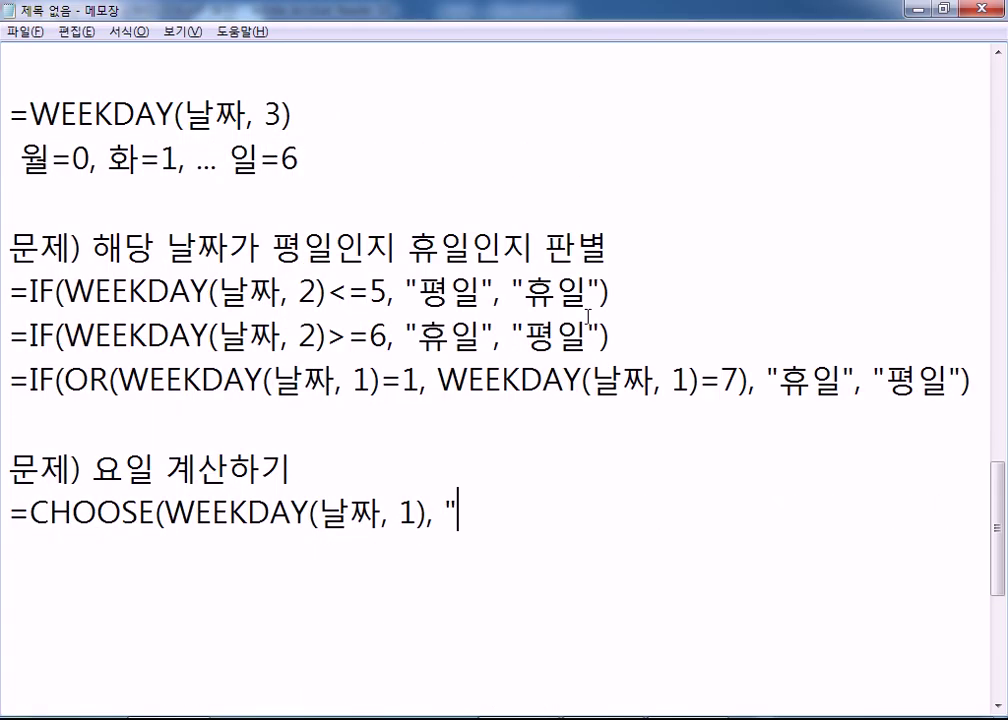
type("이ㄹ\", \"월")
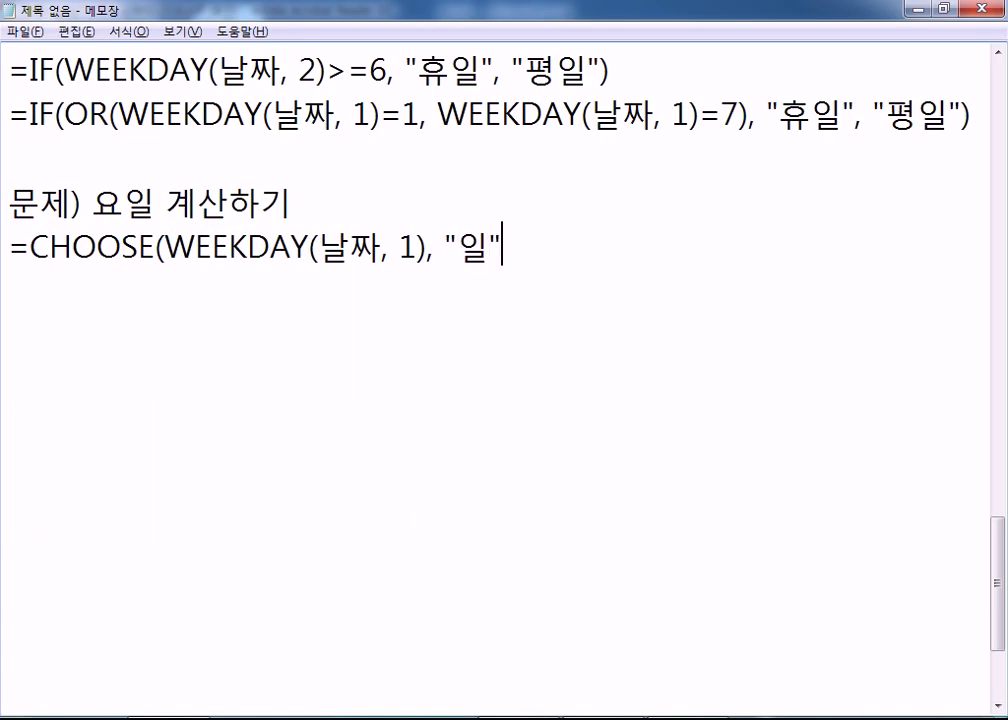
type("\", \"화")
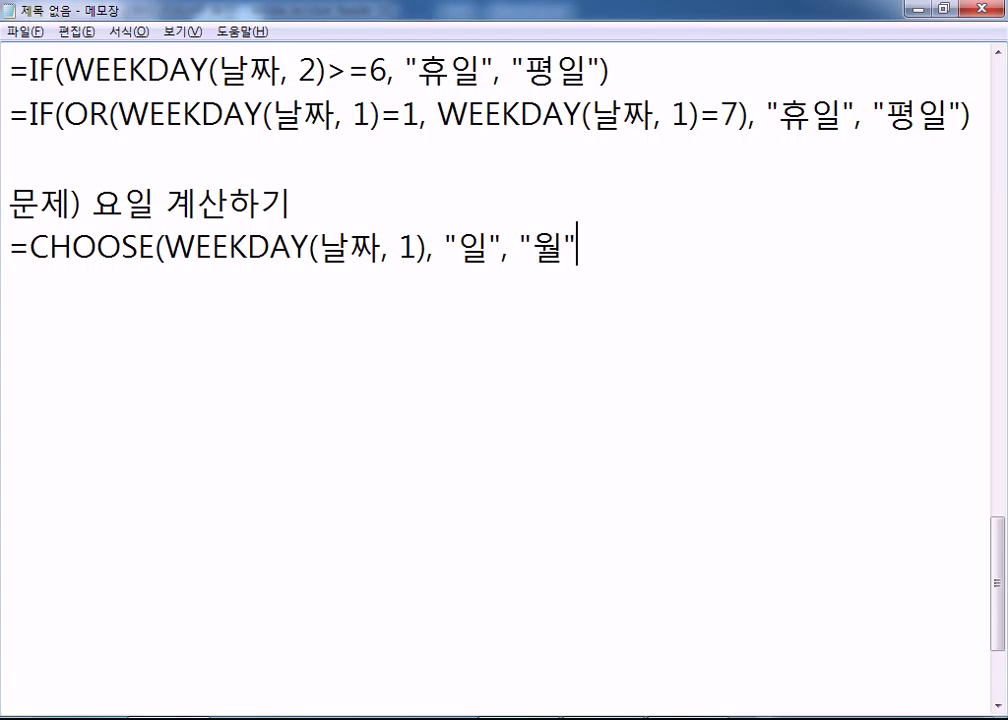
type("\", \"수\", ")
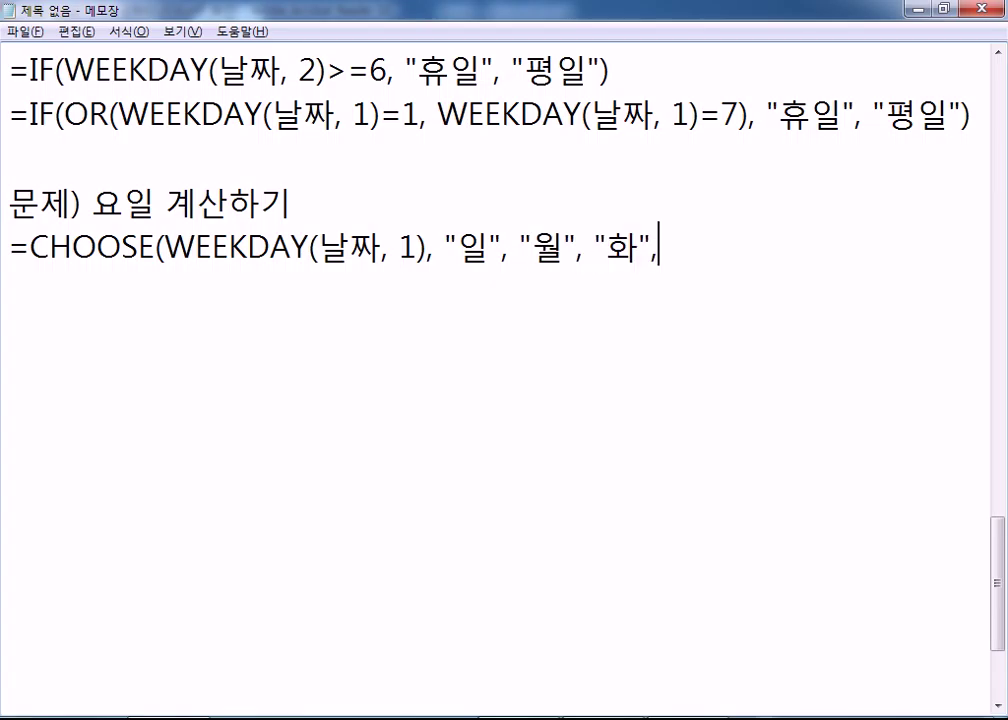
type("\"목\"")
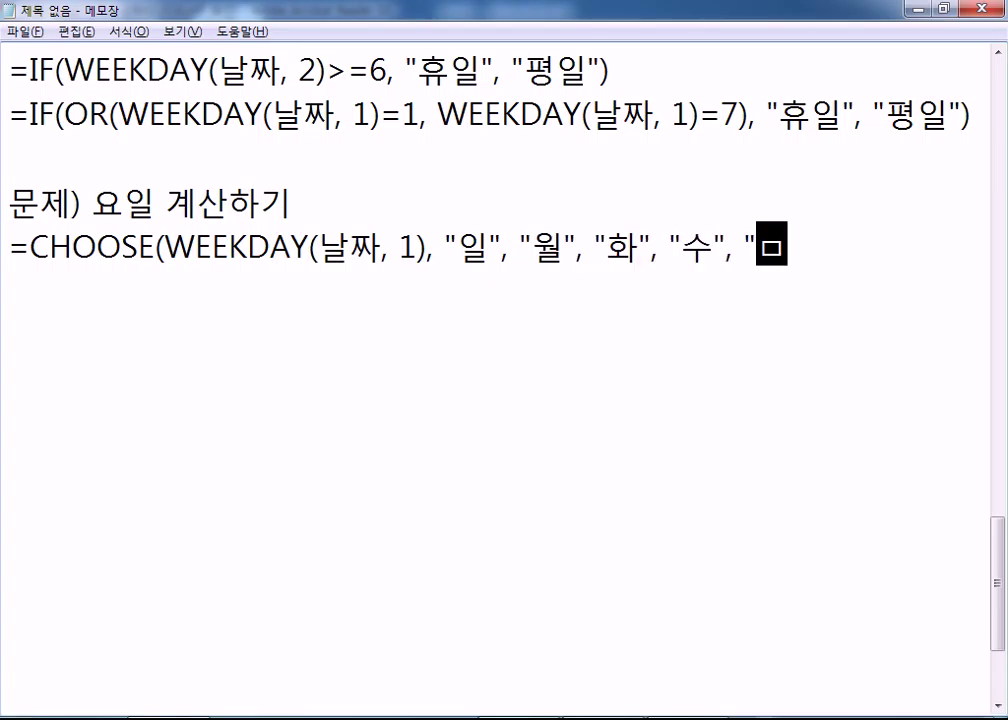
type(", ")
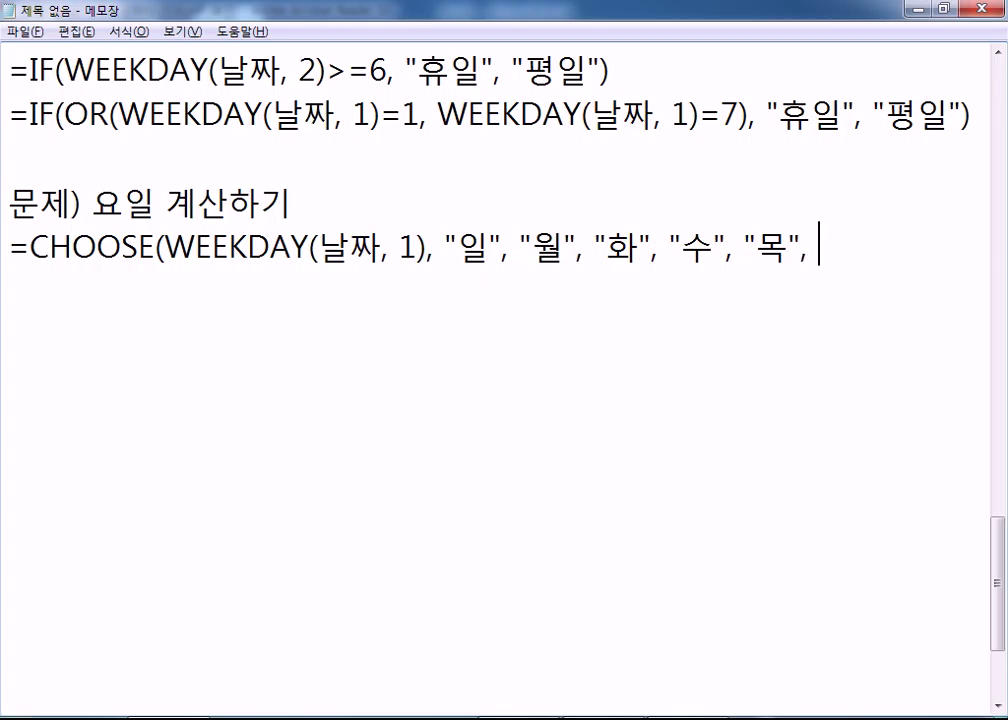
type("\"금\", \"토")
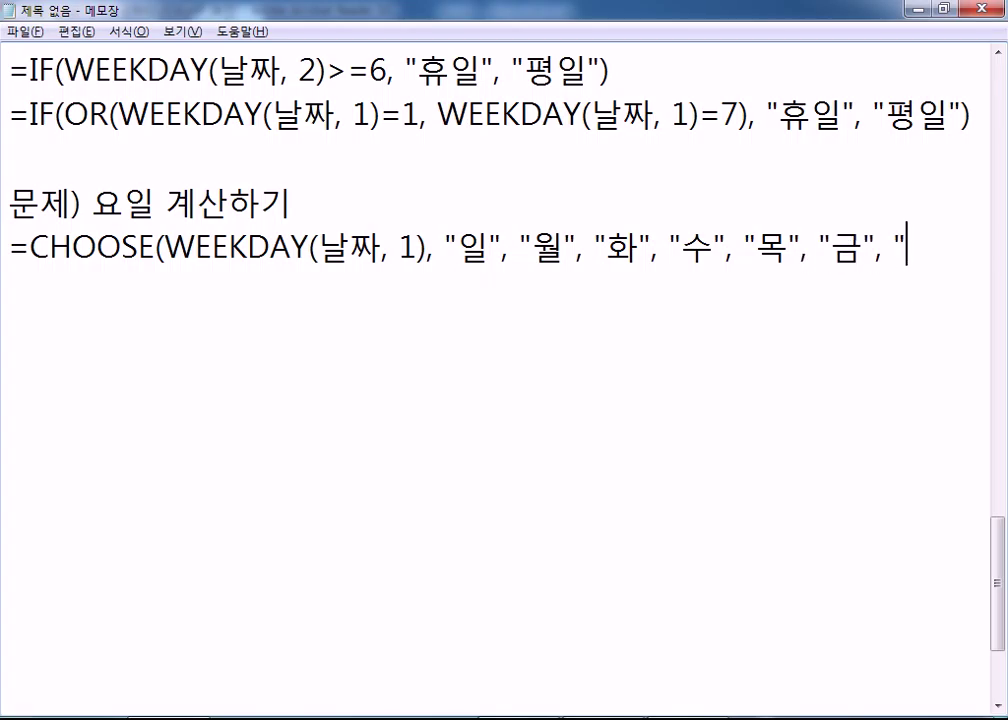
type("ㅇ")
key("BackSpace")
key("BackSpace")
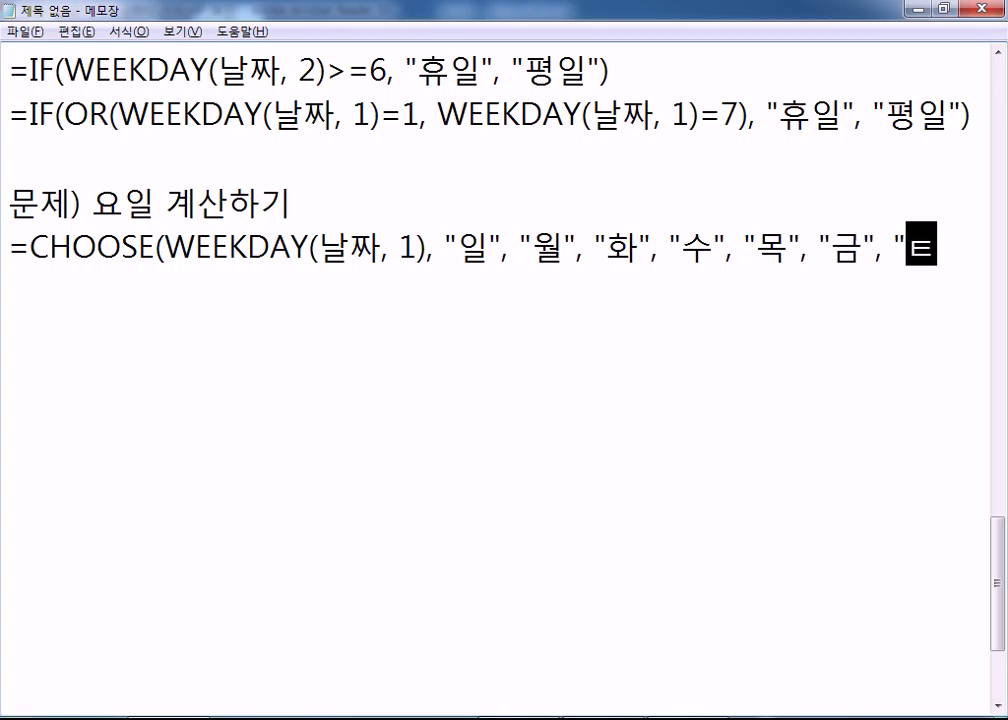
type("ㅗ\")")
key("Return")
- Duplicate the finished CHOOSE formula on the line below it
key("Up")
key("shift+End")
key("ctrl+c")
key("Down")
key("ctrl+v")
key("Return")
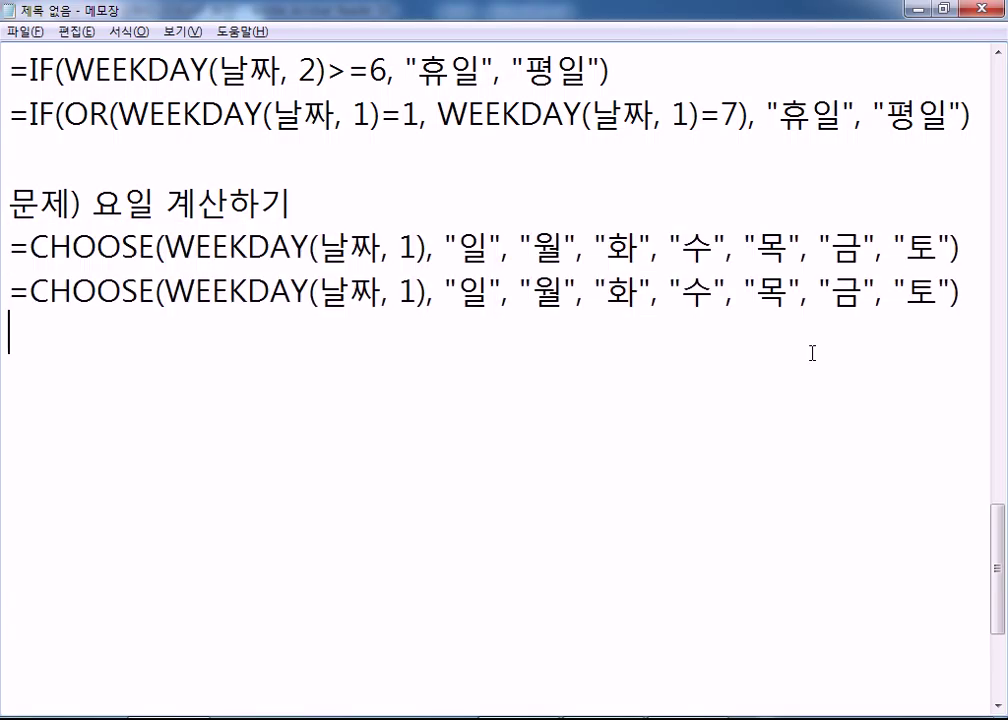
- In the duplicated formula, set the WEEKDAY option to 2 and move "일" from the start to the end of the day list
left_click(404, 291)
left_click_drag(404, 291, 519, 291)
type("2")
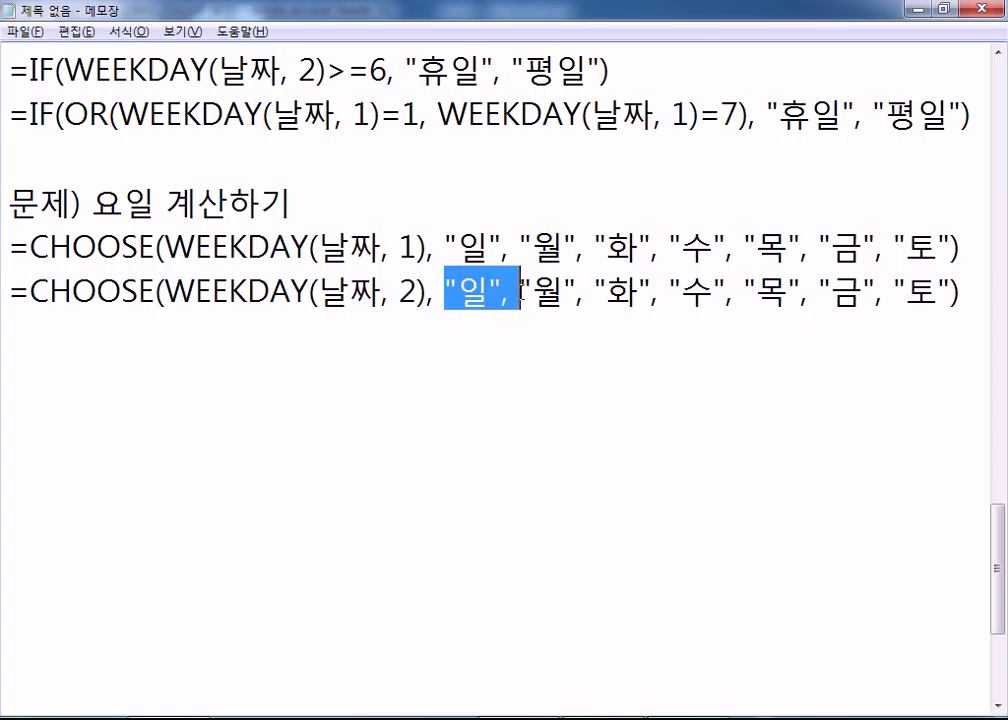
key("Delete")
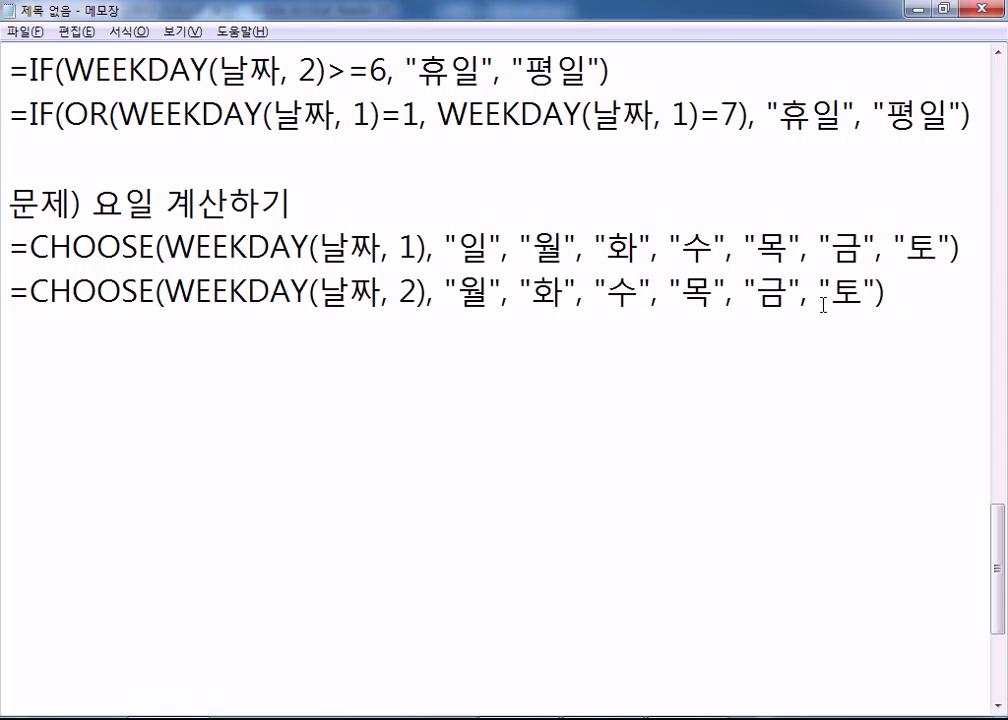
left_click(877, 291)
type(", \"일\"")
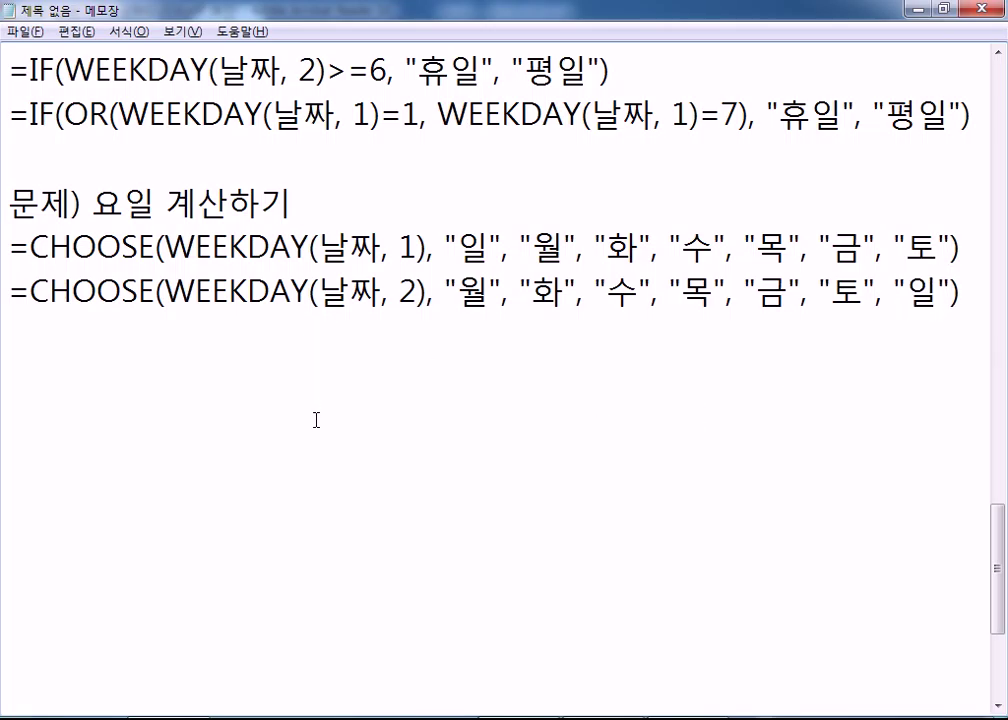
- Examine the option 3 numbering note and compare the option numbers and day order in the two CHOOSE formulas
scroll(316, 420, "up", 4)
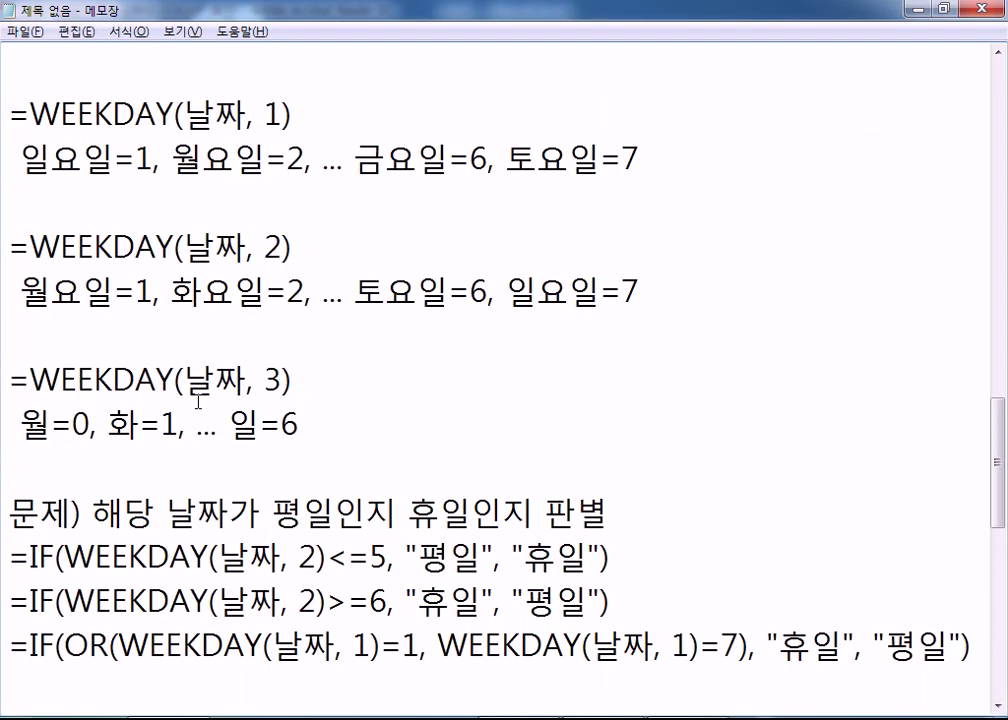
left_click_drag(71, 422, 88, 424)
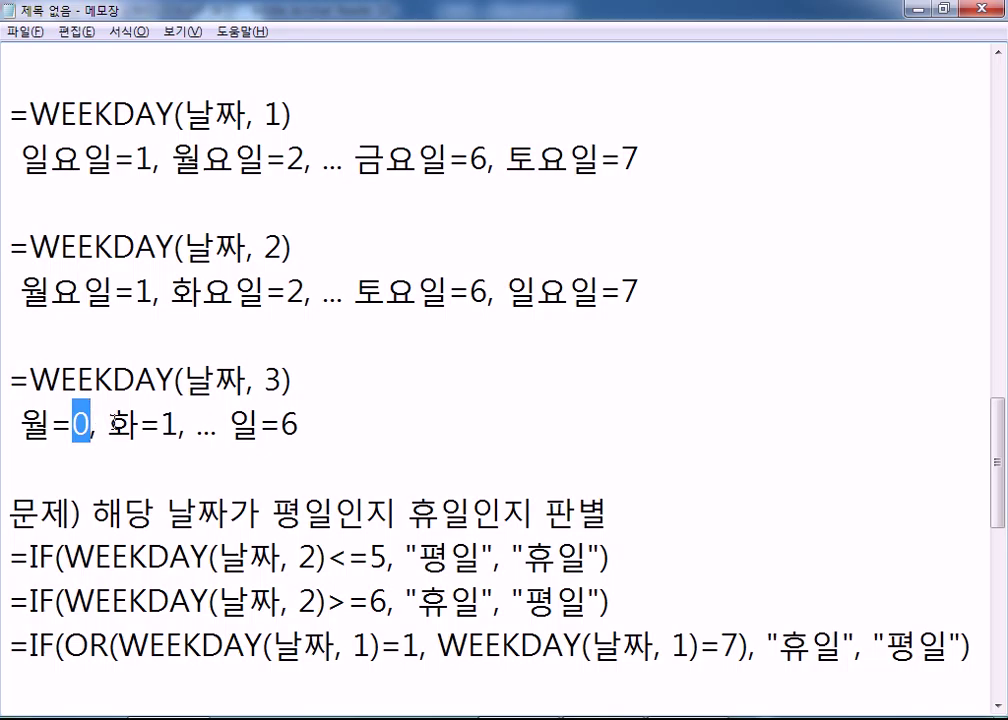
scroll(117, 420, "down", 3)
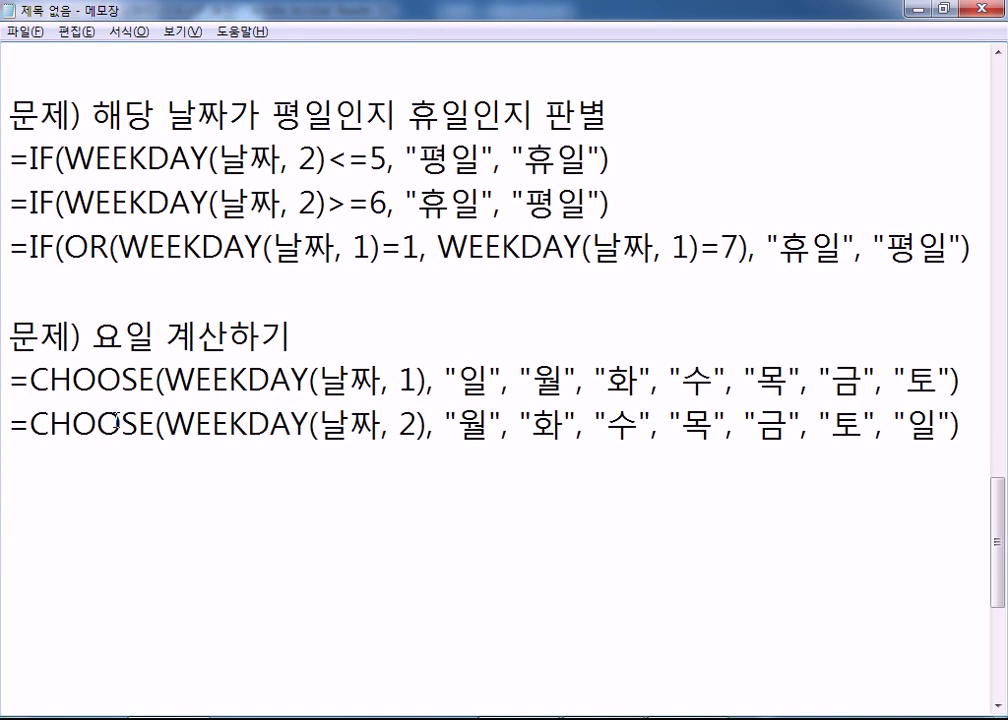
left_click(25, 476)
double_click(403, 380)
left_click(462, 379)
left_click_drag(462, 379, 640, 380)
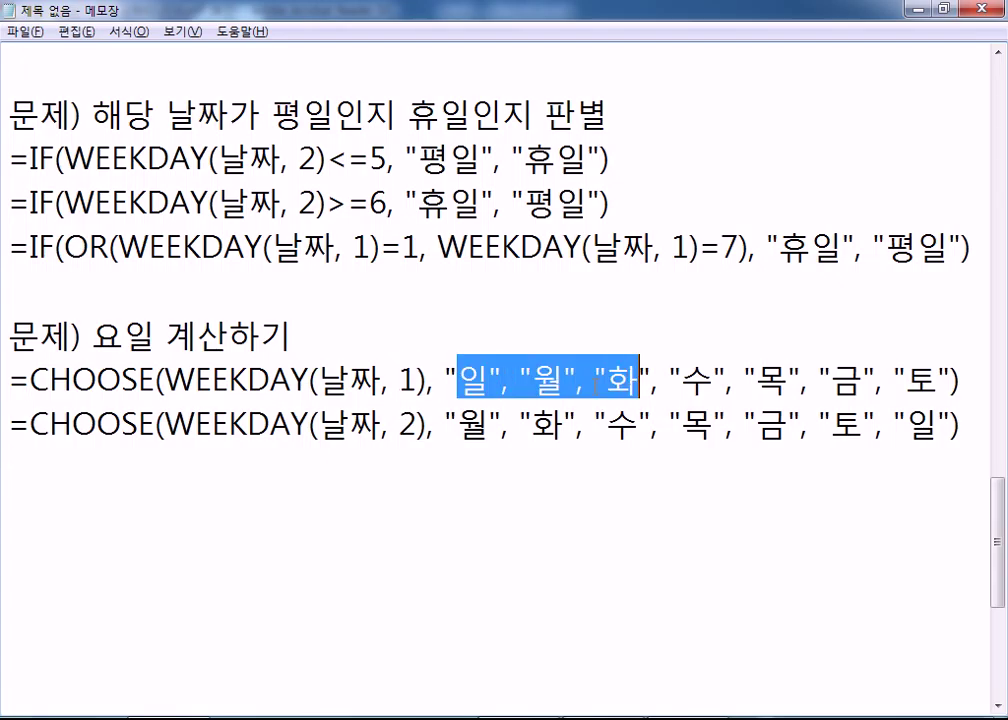
double_click(408, 424)
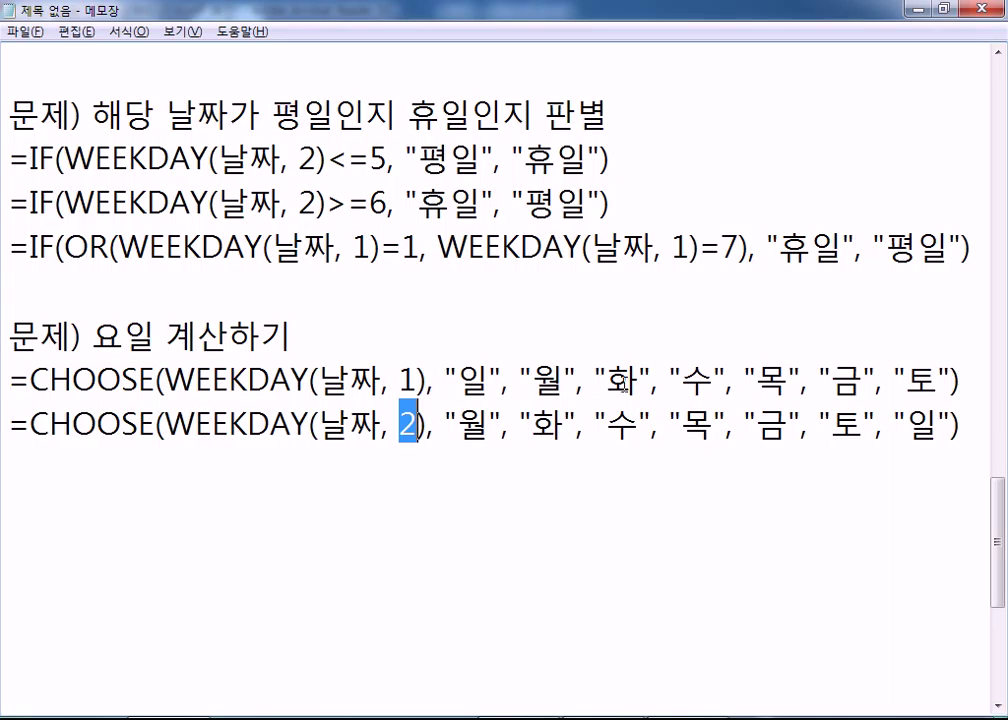
- Add a blank line below the second CHOOSE formula
left_click(70, 490)
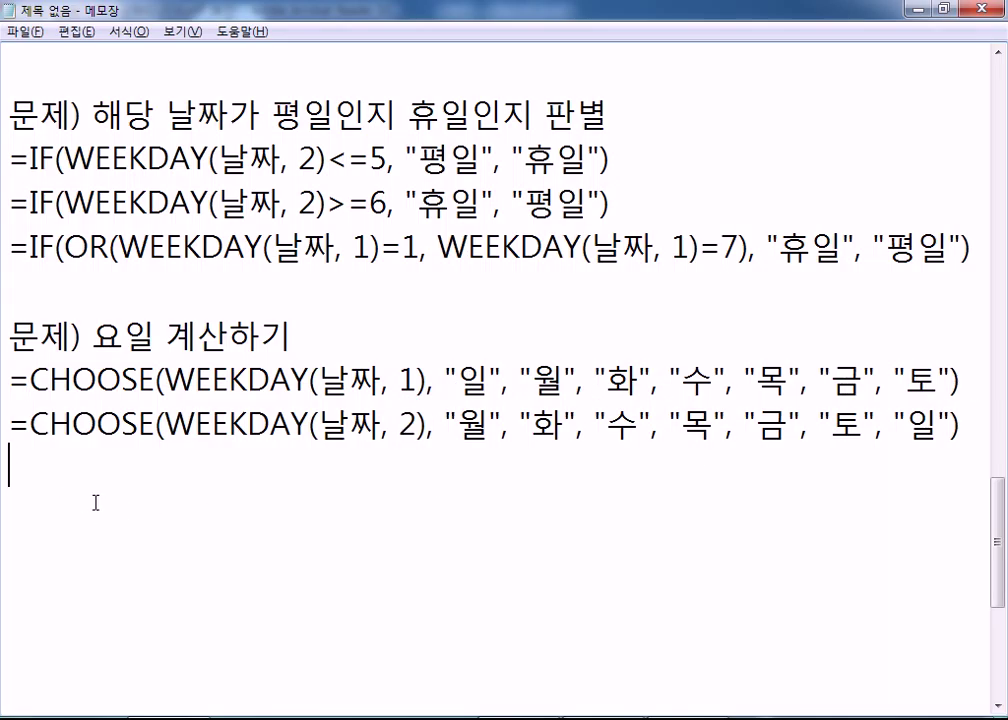
key("Return")
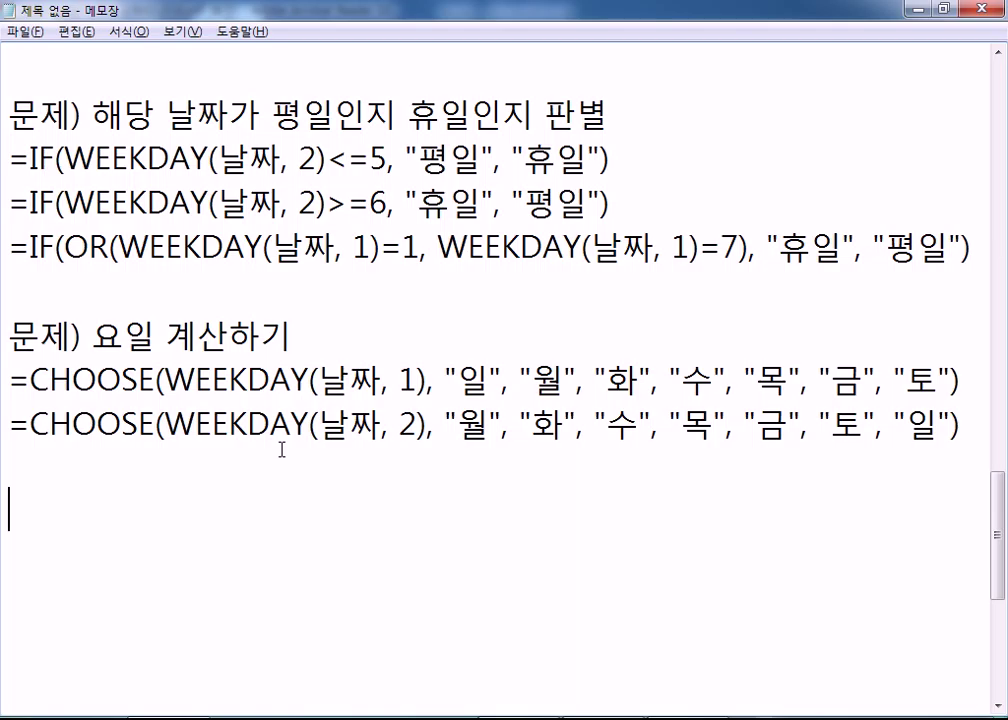
- Switch to the Excel workbook and enter today's date, 2016-04-28, in cell C4
key("alt+Tab")
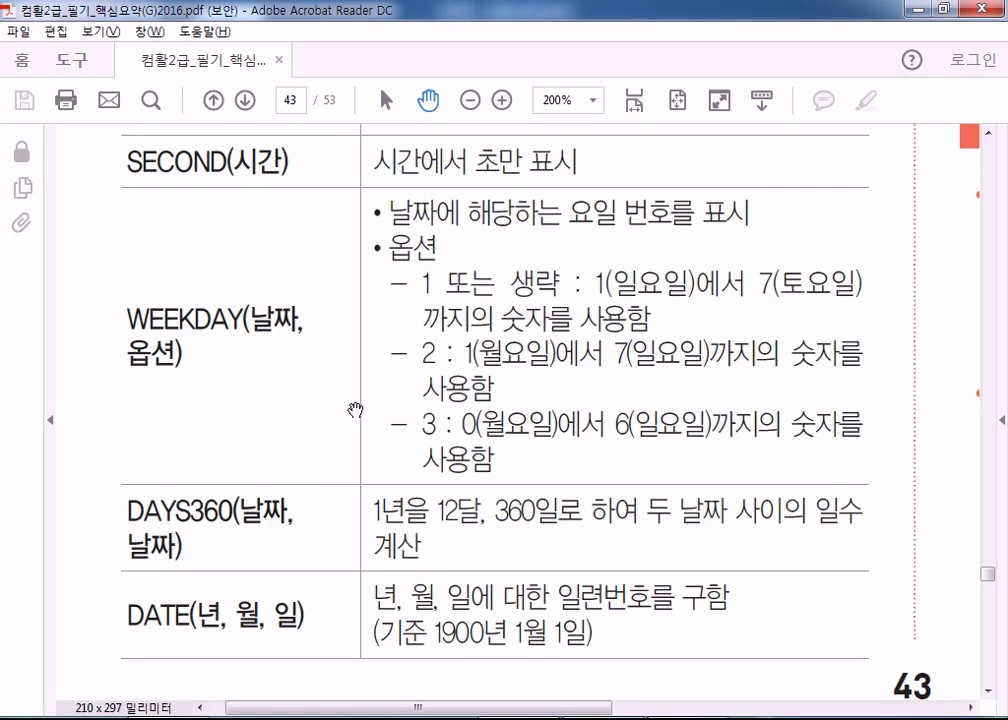
key("alt+Tab")
key("alt+Tab")
left_click(366, 347)
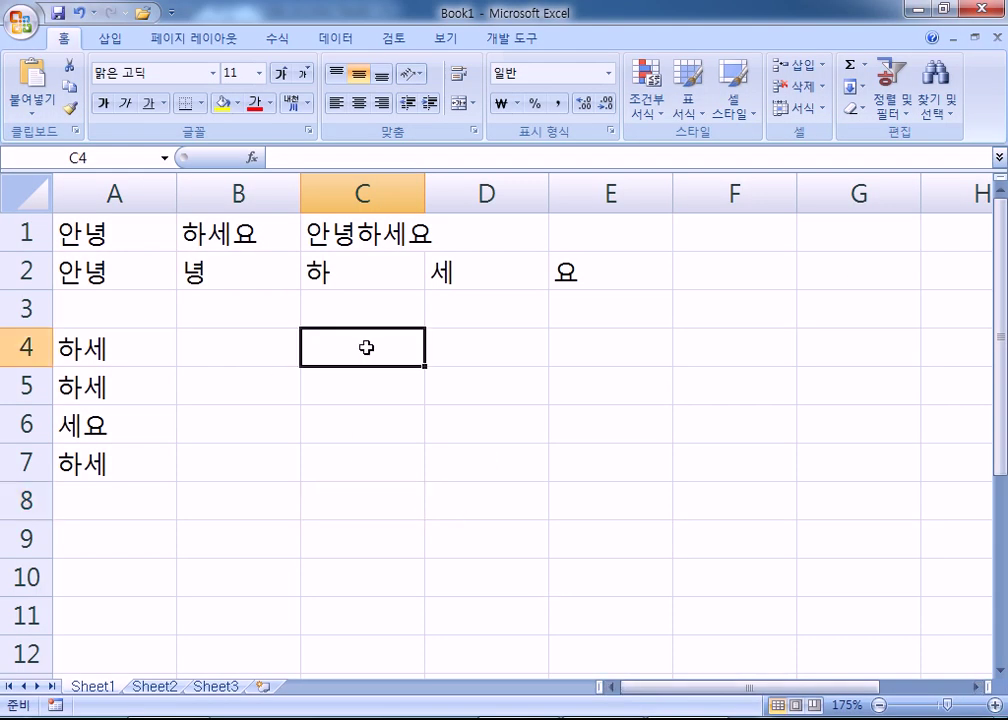
key("ctrl+semicolon")
key("Return")
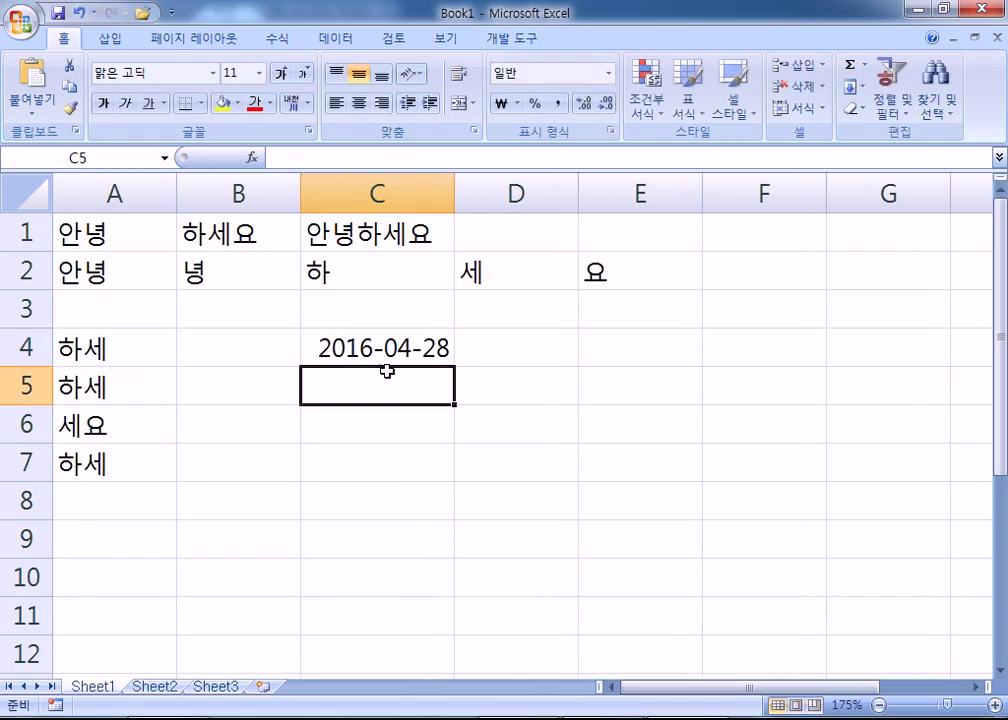
- Copy the CHOOSE formula that uses WEEKDAY option 1 from the Notepad notes into cell C5 of the Excel workbook
type("=")
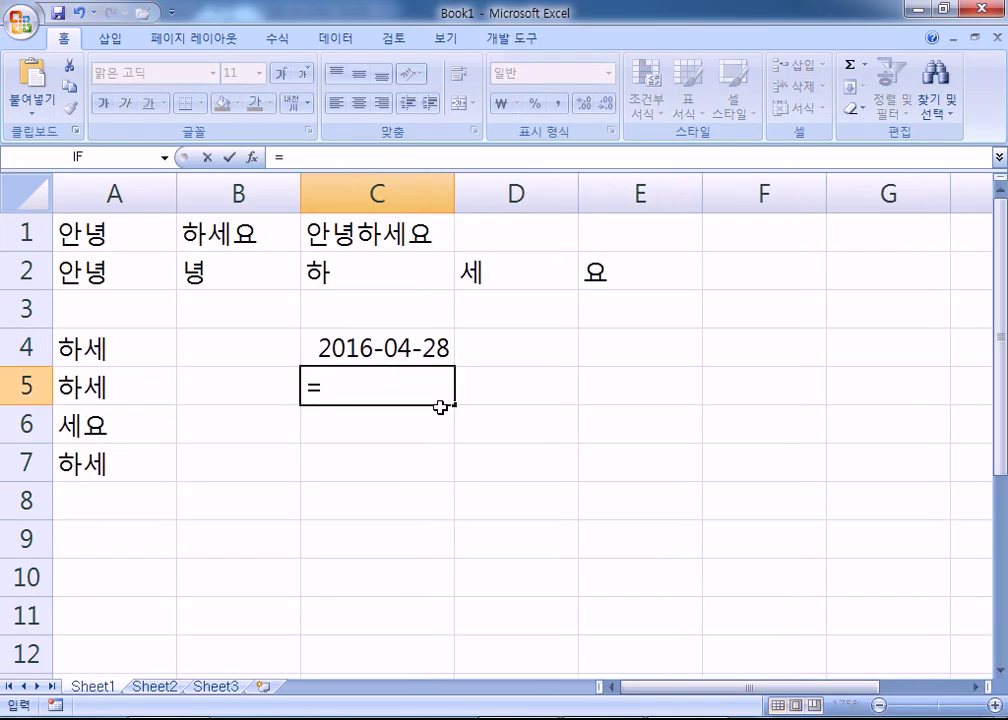
key("alt+Tab")
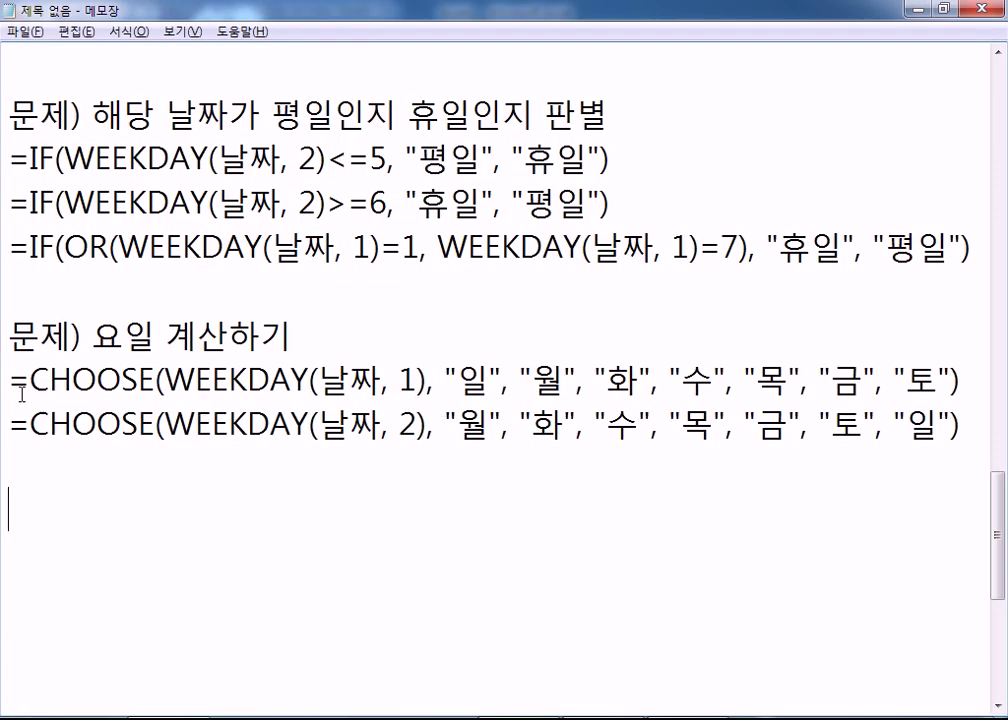
left_click_drag(11, 380, 973, 376)
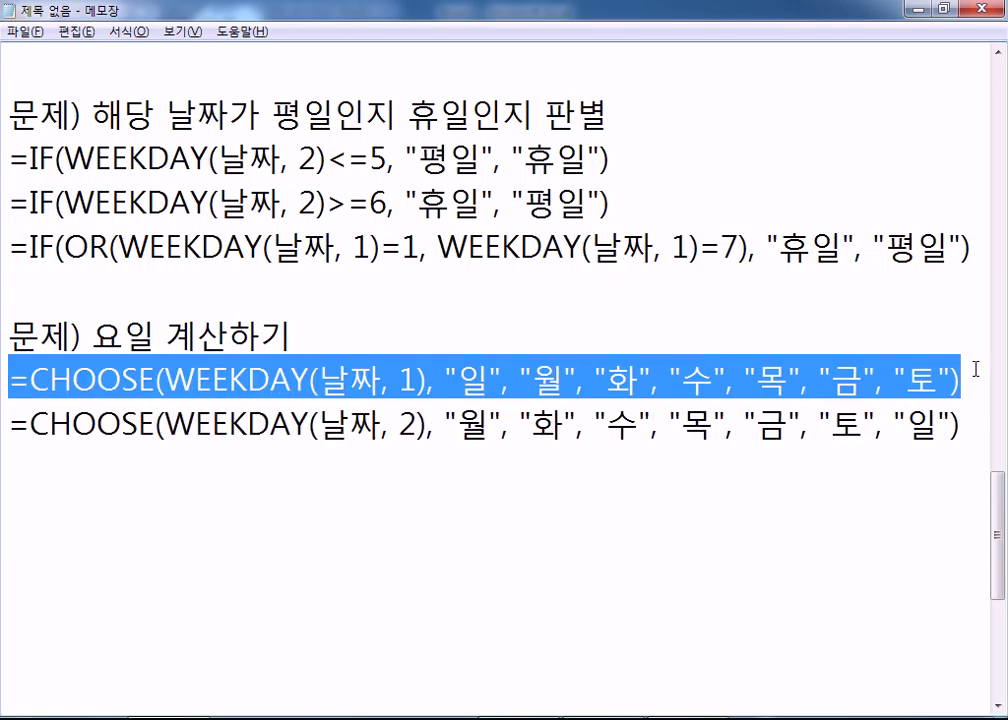
key("ctrl+c")
key("alt+Tab")
key("ctrl+v")
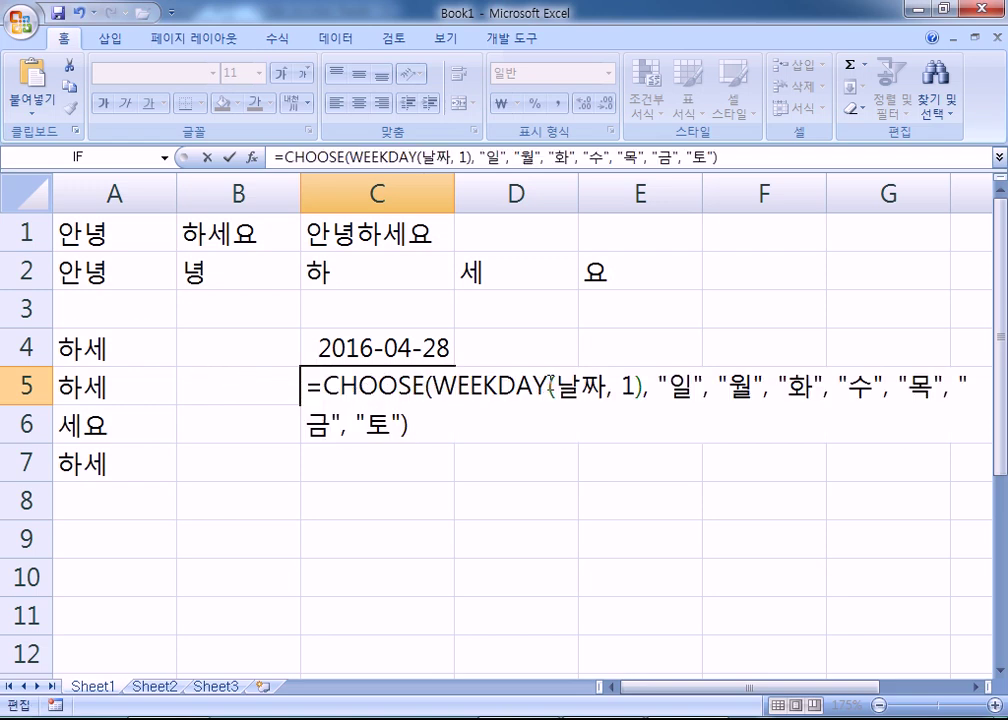
- Replace the 날짜 placeholder in C5's formula with a reference to cell C4
left_click_drag(563, 383, 608, 384)
left_click(341, 348)
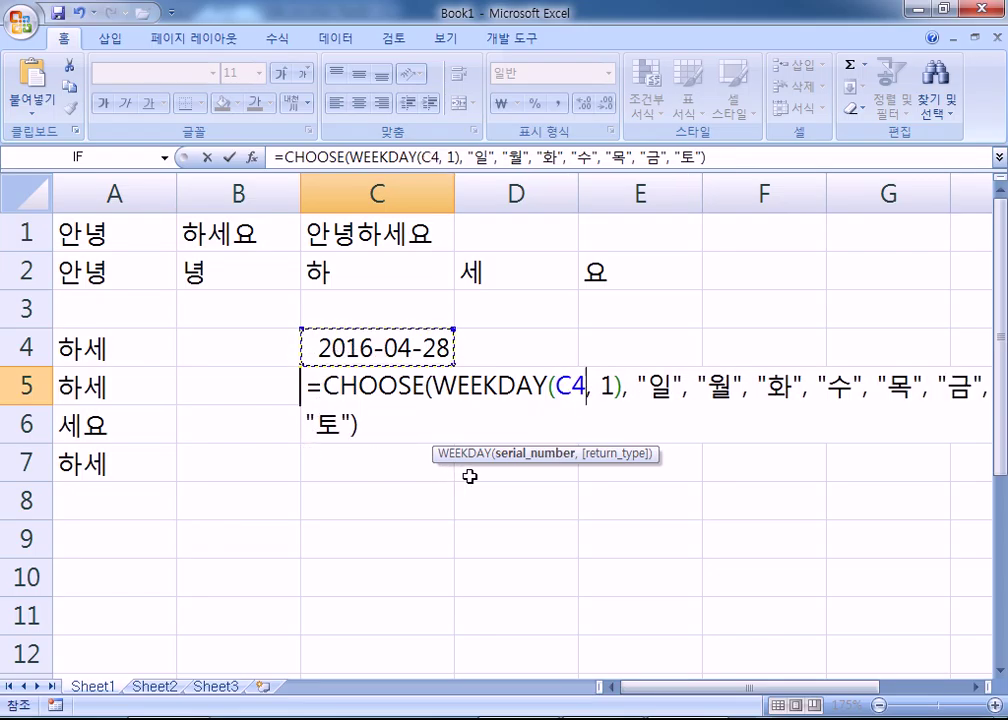
key("Return")
left_click(349, 396)
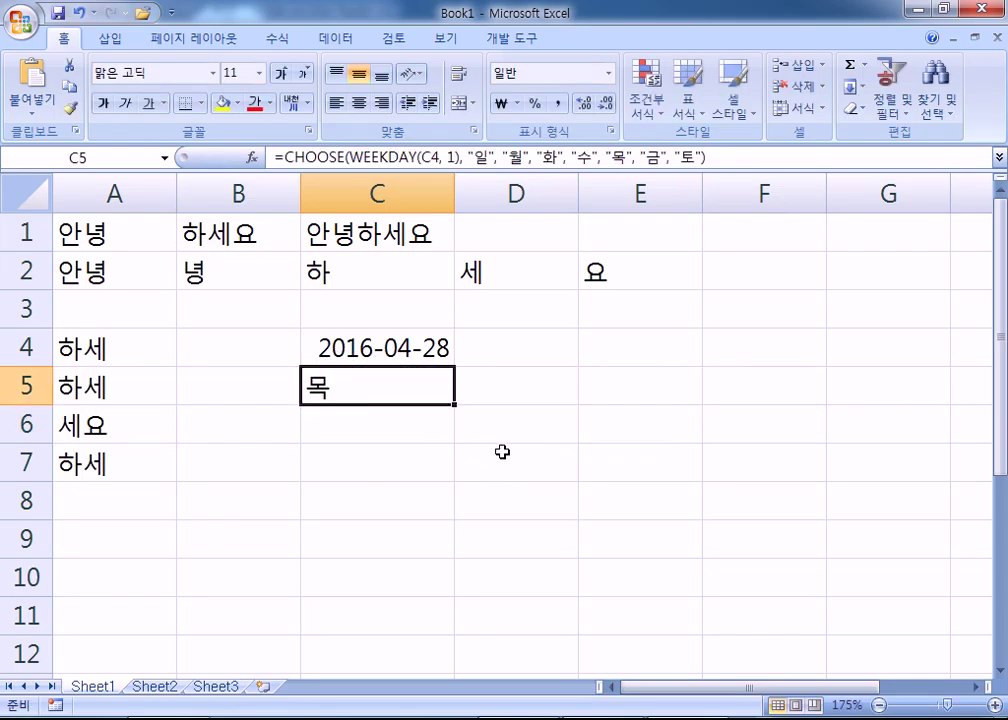
key("F2")
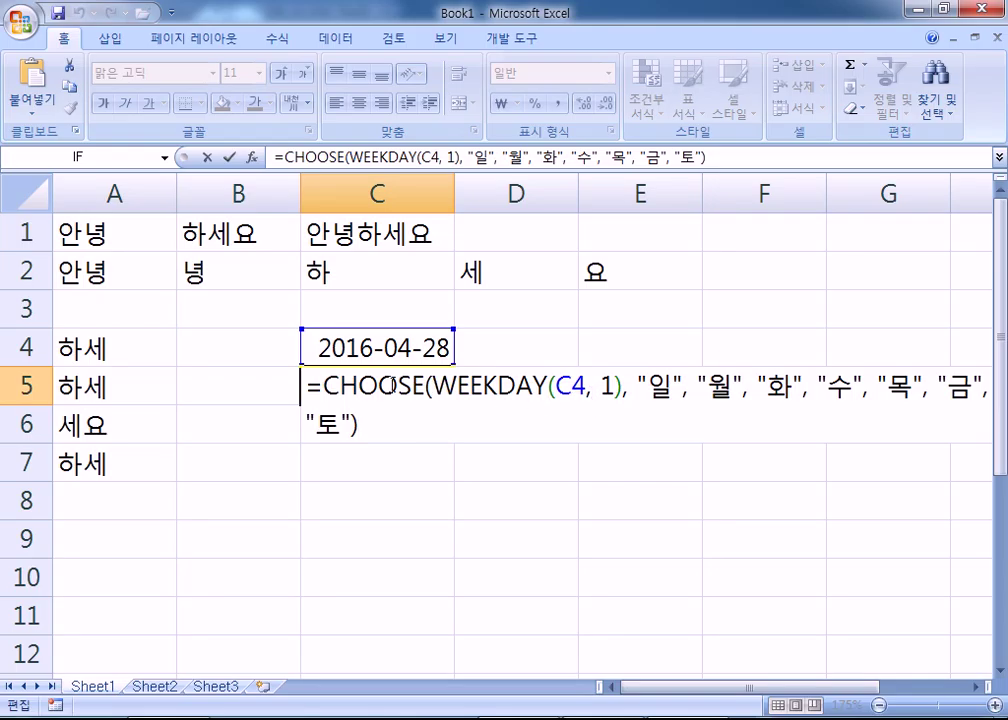
key("Escape")
- Give cell C4 the custom number format yyyy-mm-dd(AAA) to show the weekday after the date
left_click(364, 349)
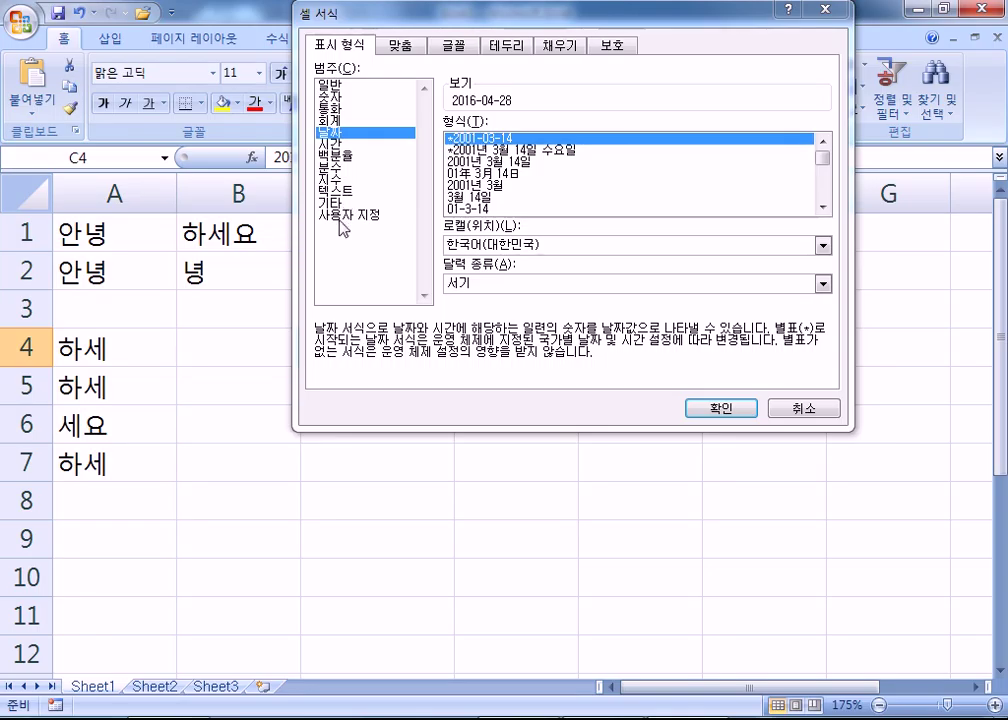
left_click(345, 215)
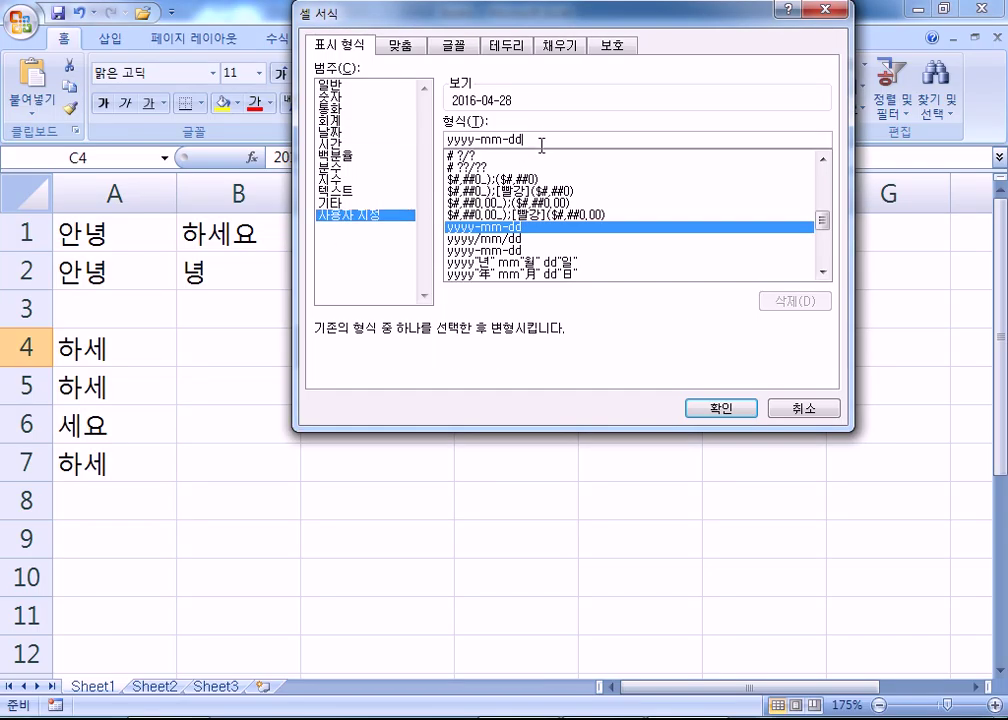
type("(ㅁㅁ")
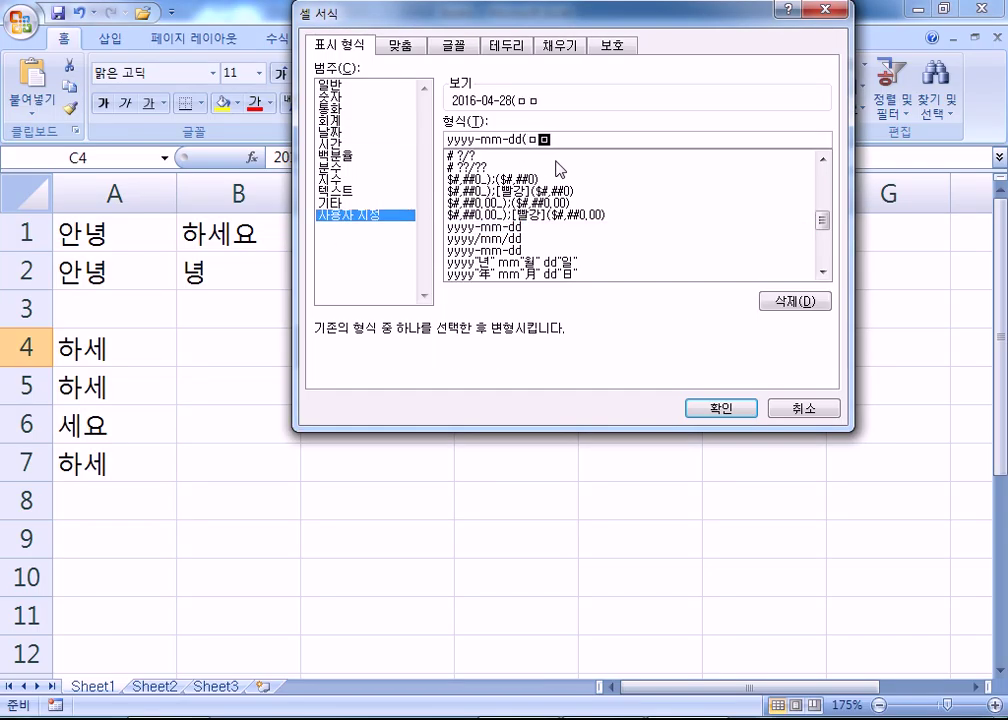
key("BackSpace")
key("BackSpace")
type("AAA")
key("Return")
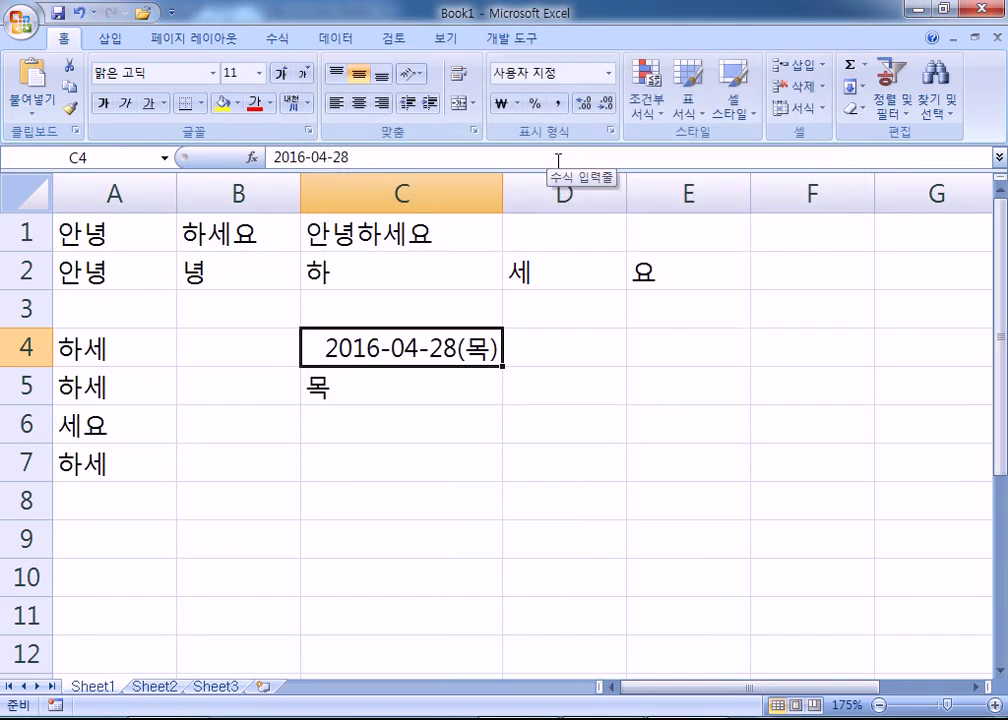
- Compare the weekday produced by C5's CHOOSE formula with the formatted date in C4
double_click(376, 378)
key("ctrl+v")
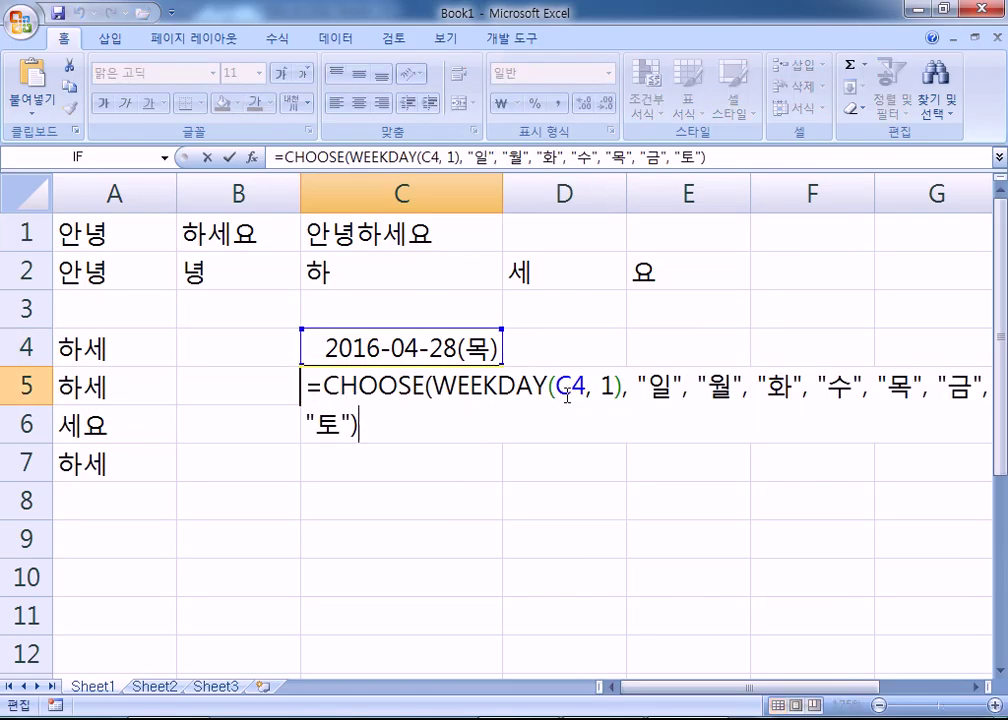
key("ctrl+Return")
left_click(450, 349)
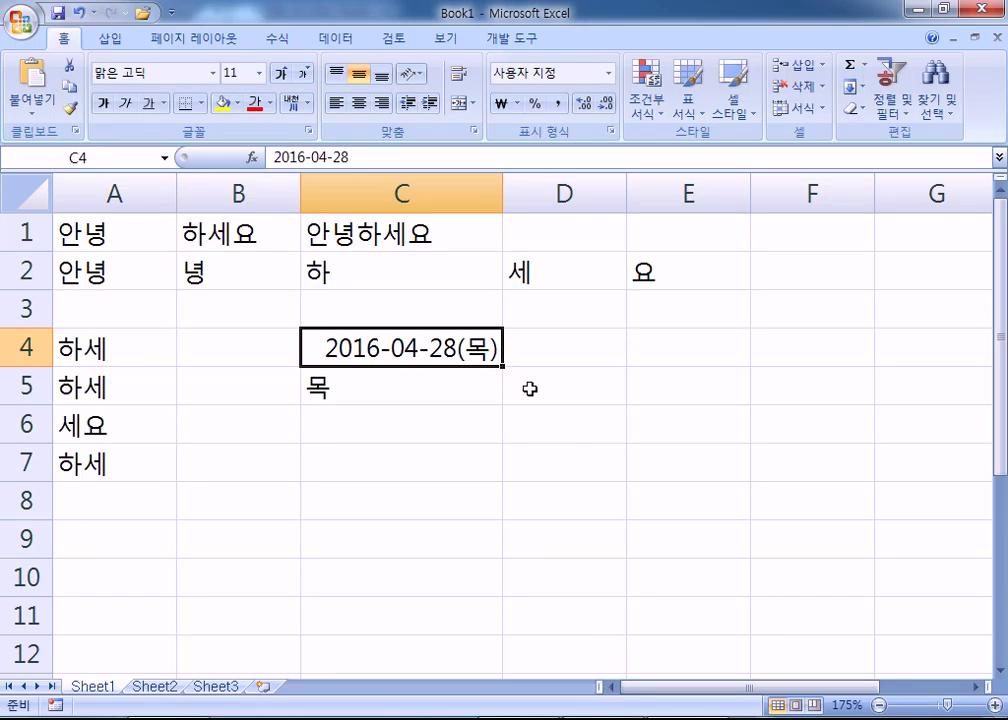
double_click(396, 394)
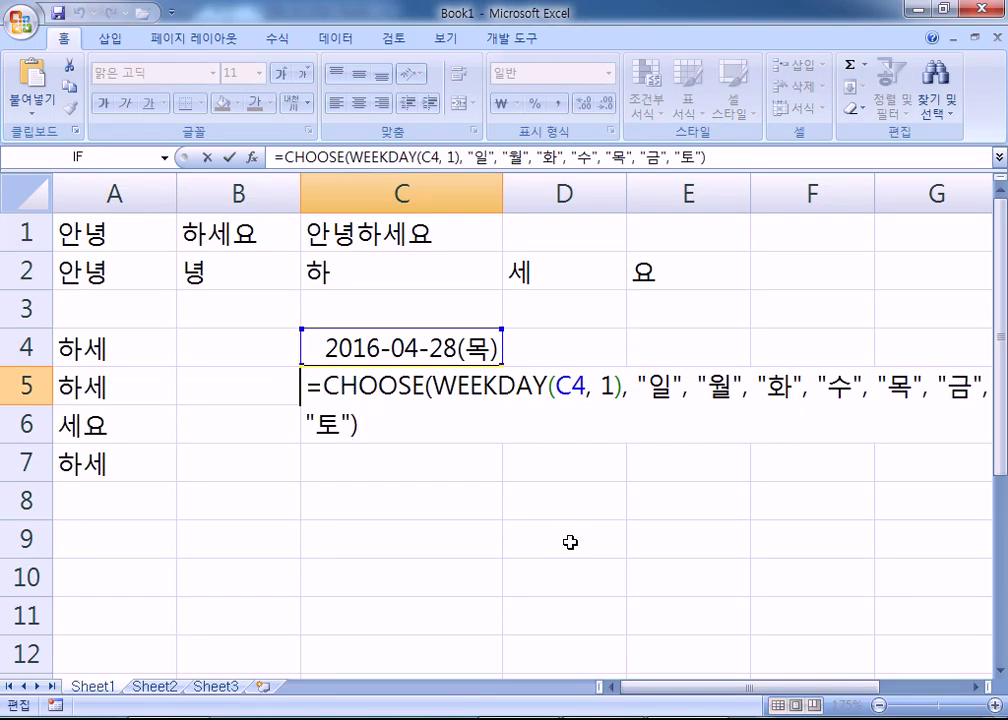
key("Escape")
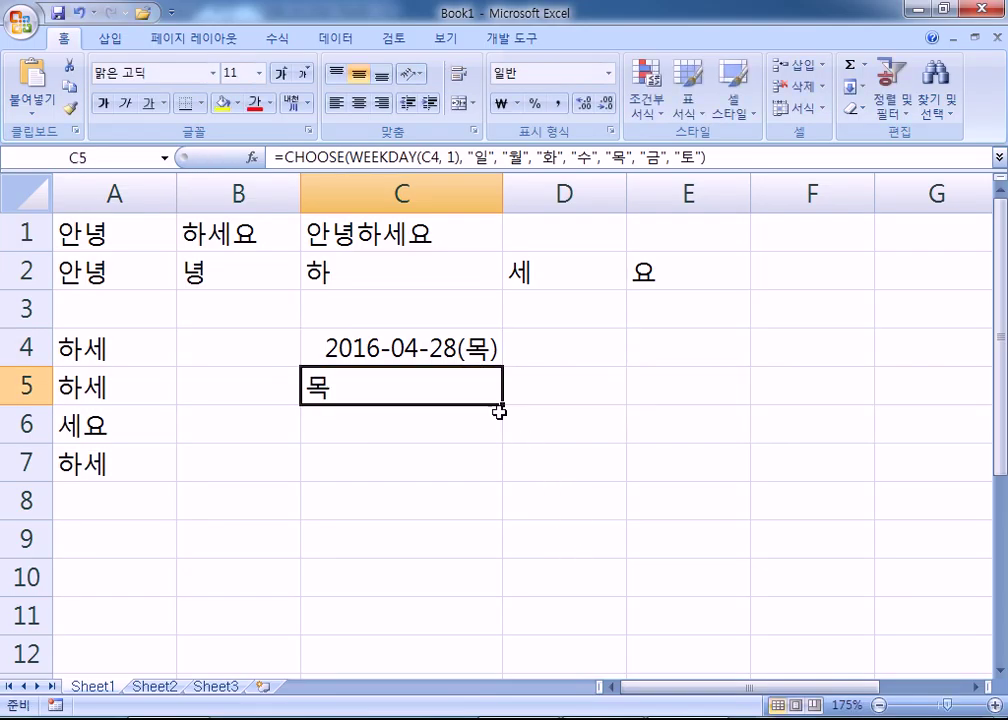
left_click(495, 349)
key("ctrl+z")
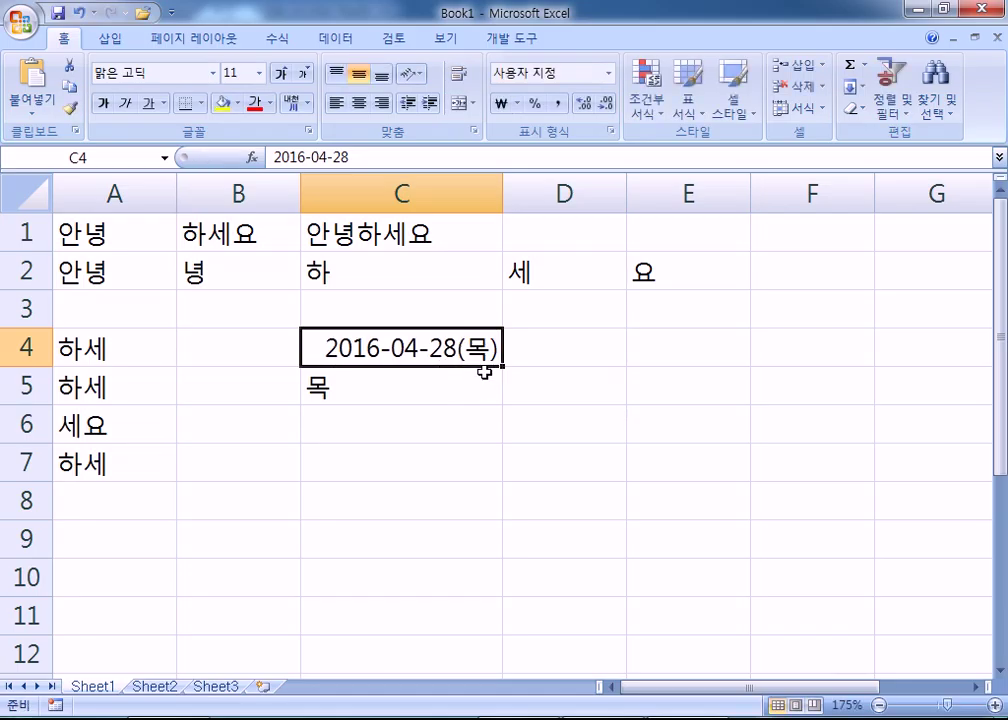
left_click(450, 387)
key("F2")
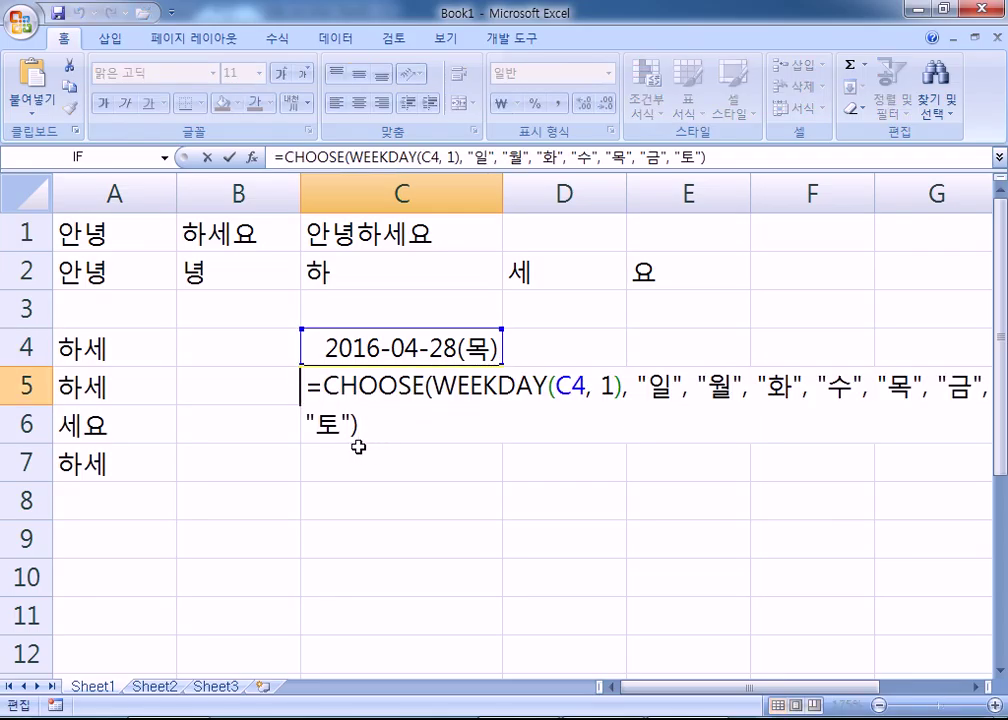
key("ctrl+Return")
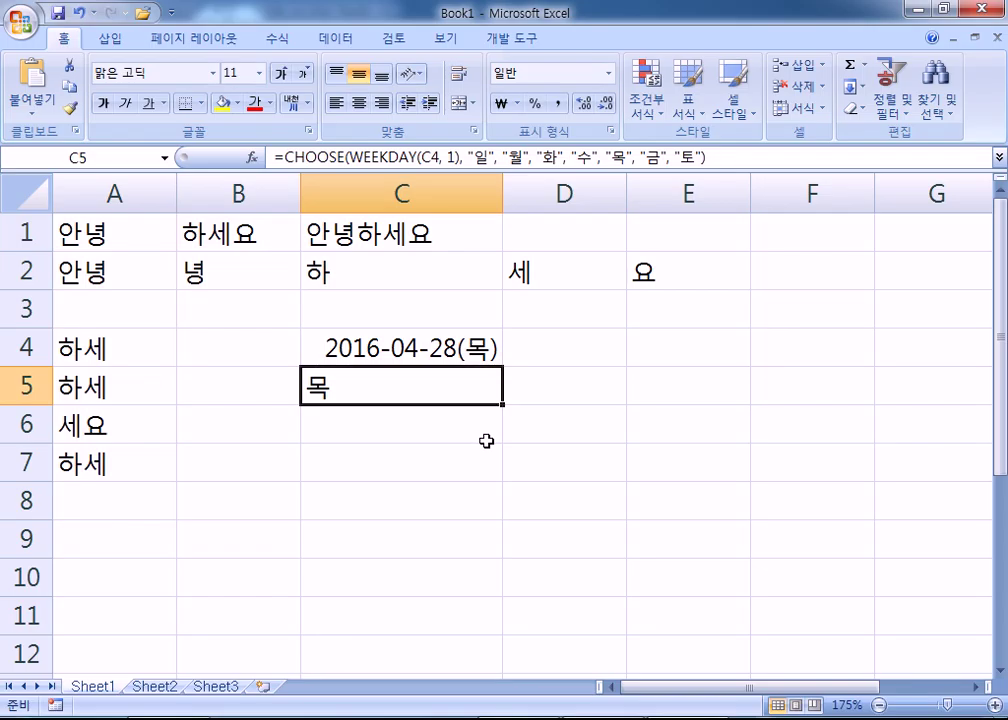
- Switch to Notepad and add the note "날짜에 대한 셀 서식 > YYYY-MM-DD(AAA)" below the CHOOSE formulas
key("alt+Tab")
left_click(195, 484)
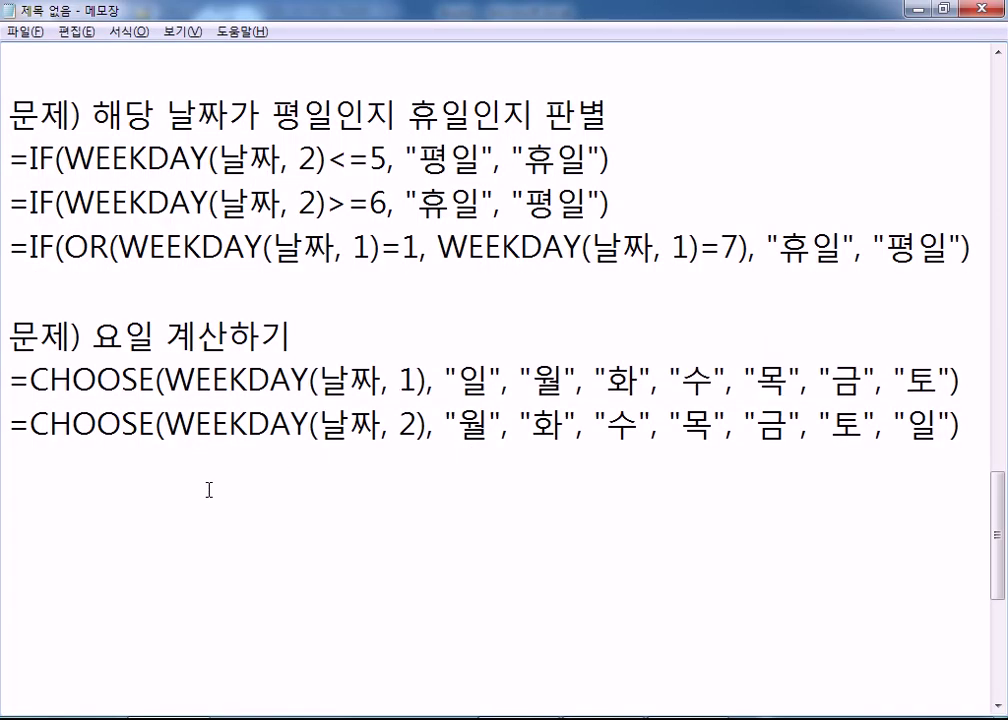
key("Return")
type("날짜에 대한 셀 서식 > ")
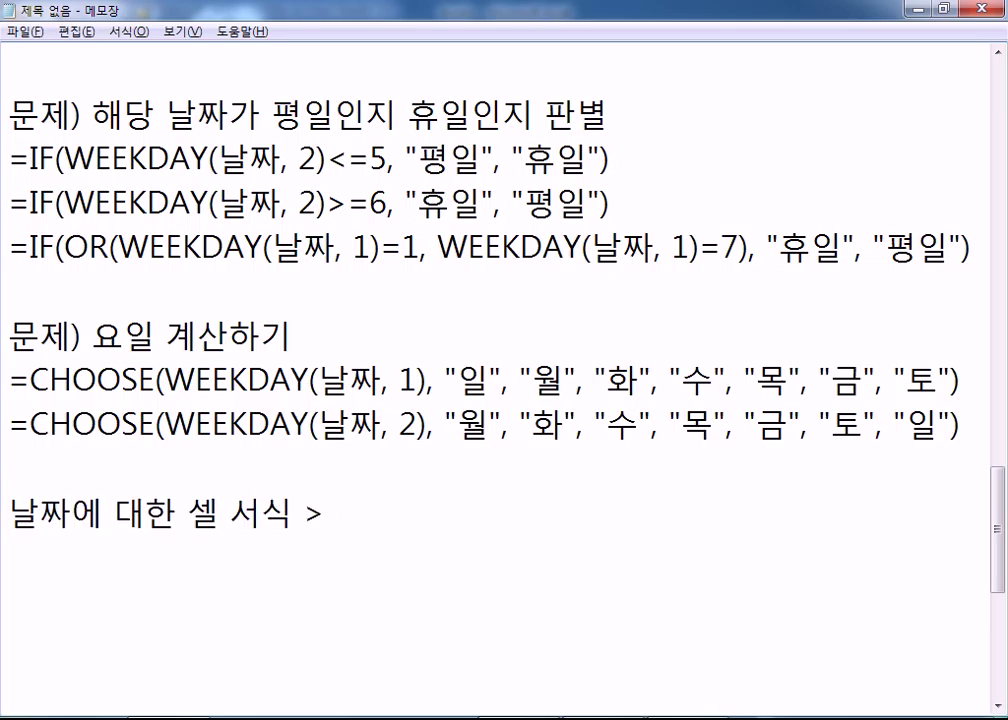
type("YYYY-")
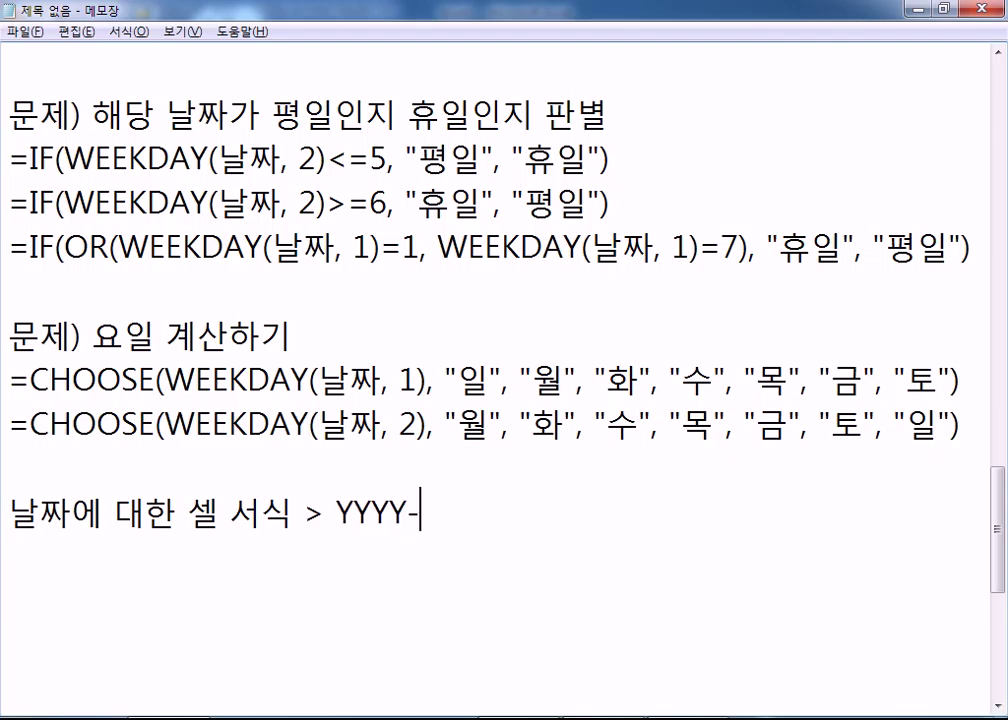
type("MM-DD")
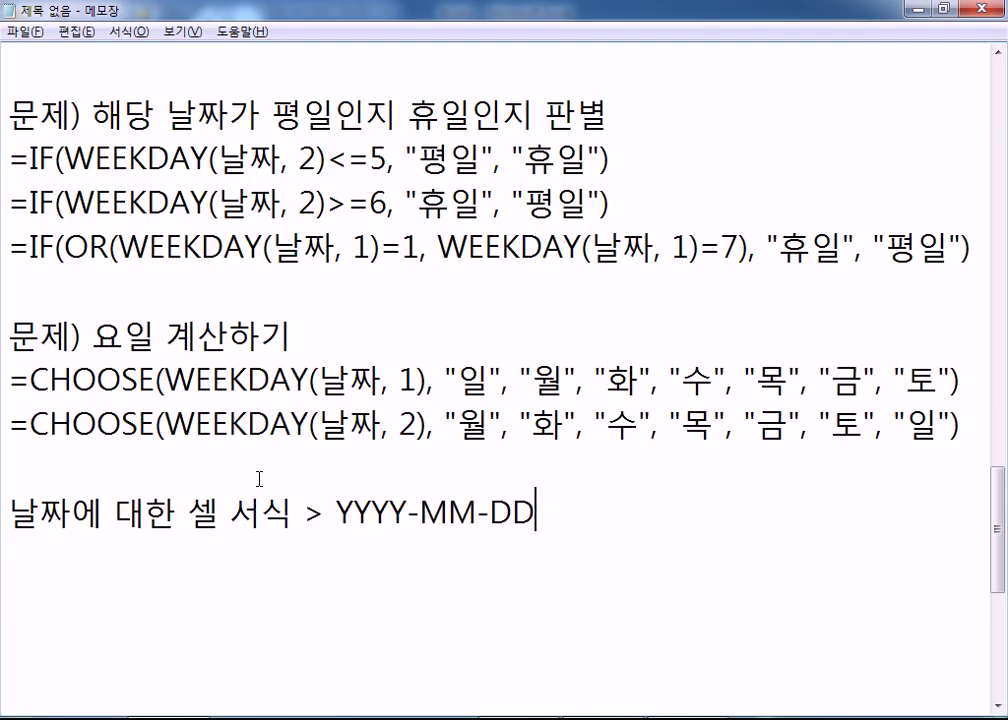
scroll(258, 479, "down", 1)
type("(AAA)")
left_click(550, 380)
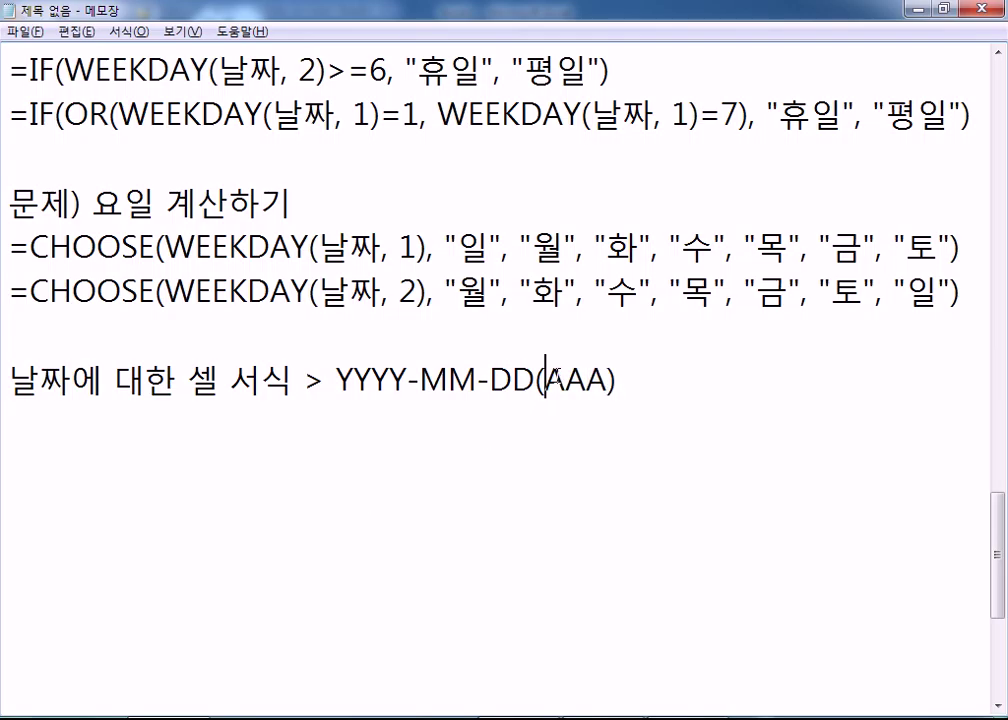
left_click_drag(553, 380, 605, 380)
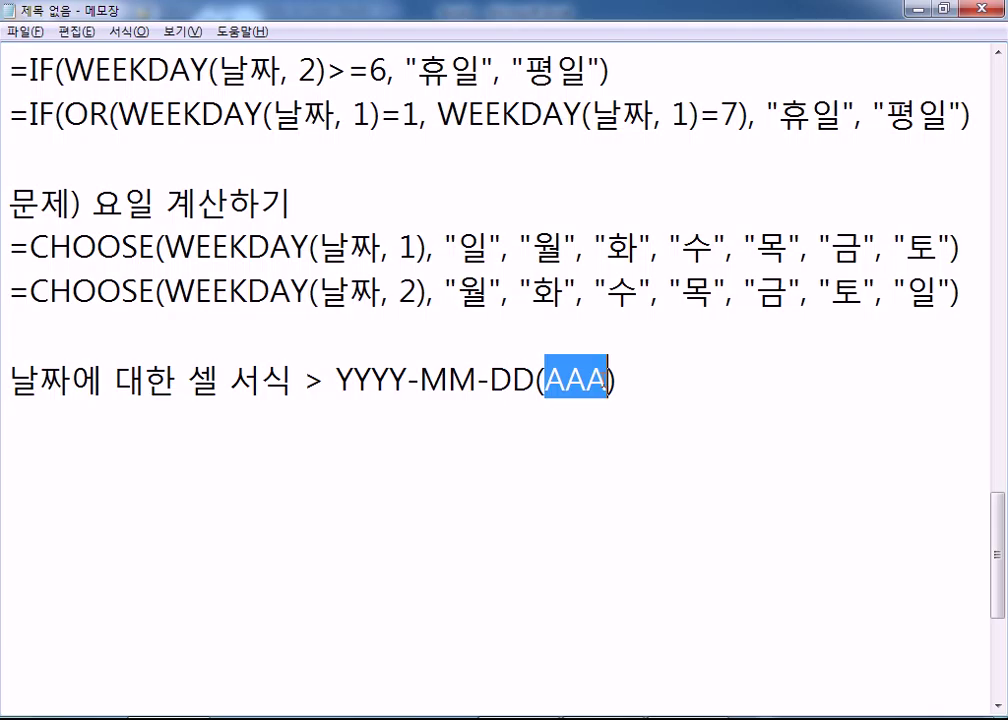
left_click(63, 420)
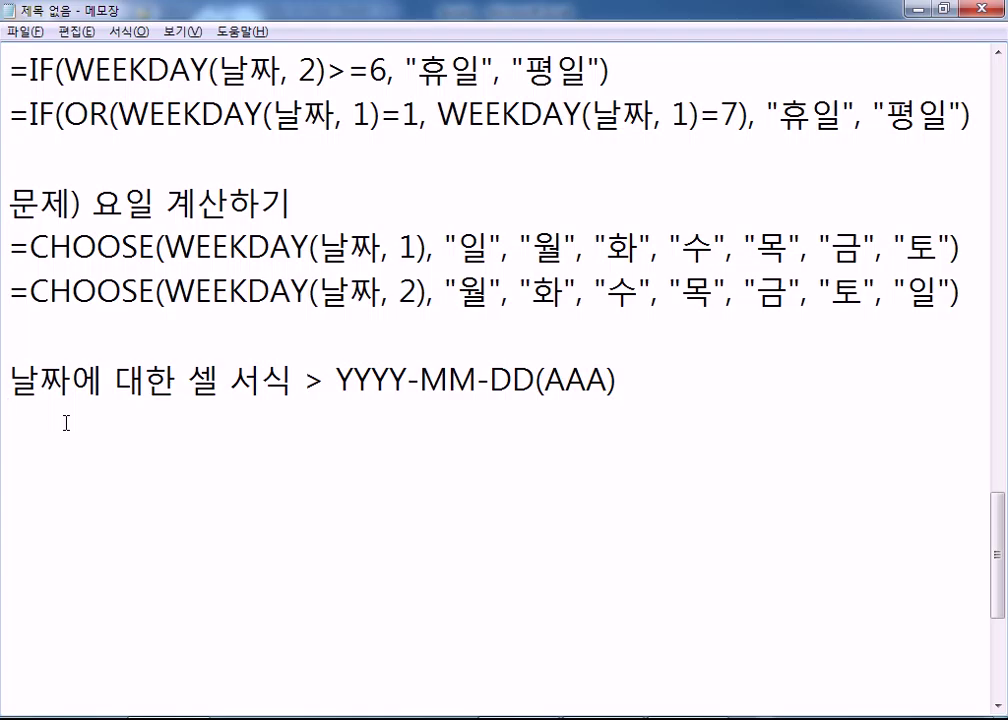
- Leave a blank line below the cell format note and begin an =EDATE( formula with an opening quotation mark
key("alt+Tab")
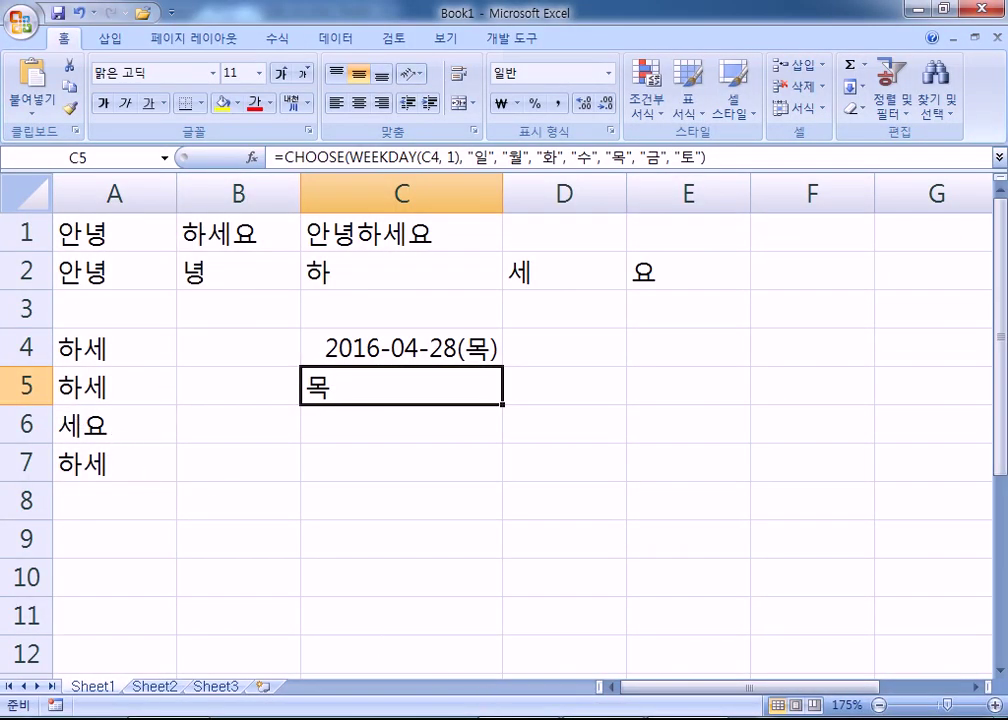
key("alt+Tab")
scroll(207, 371, "down", 3)
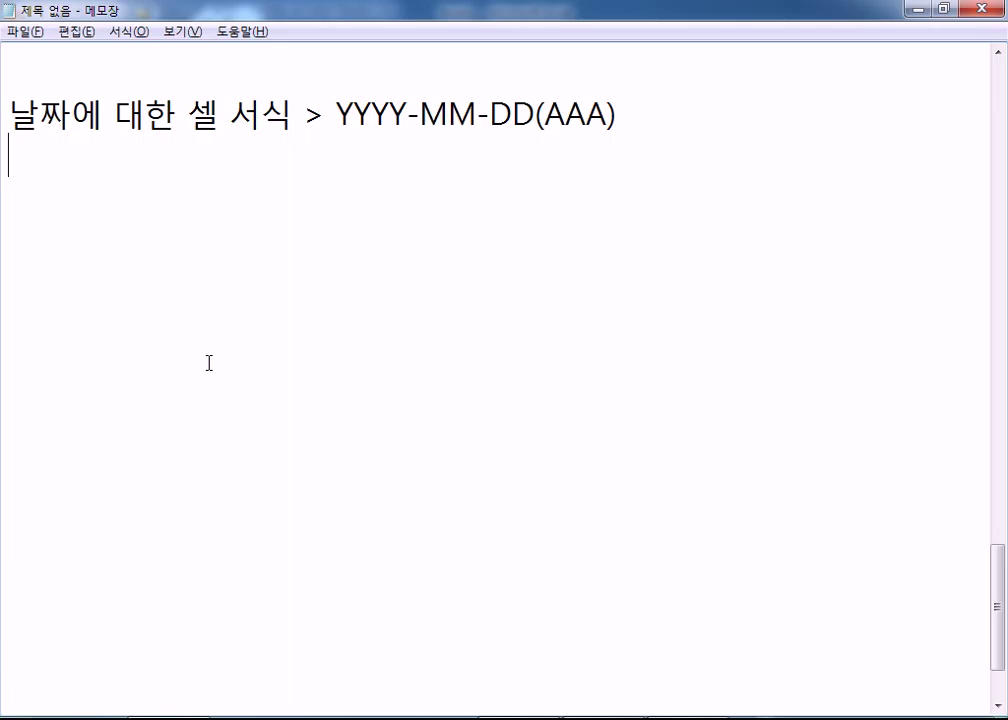
key("Return")
type("=EDAYT")
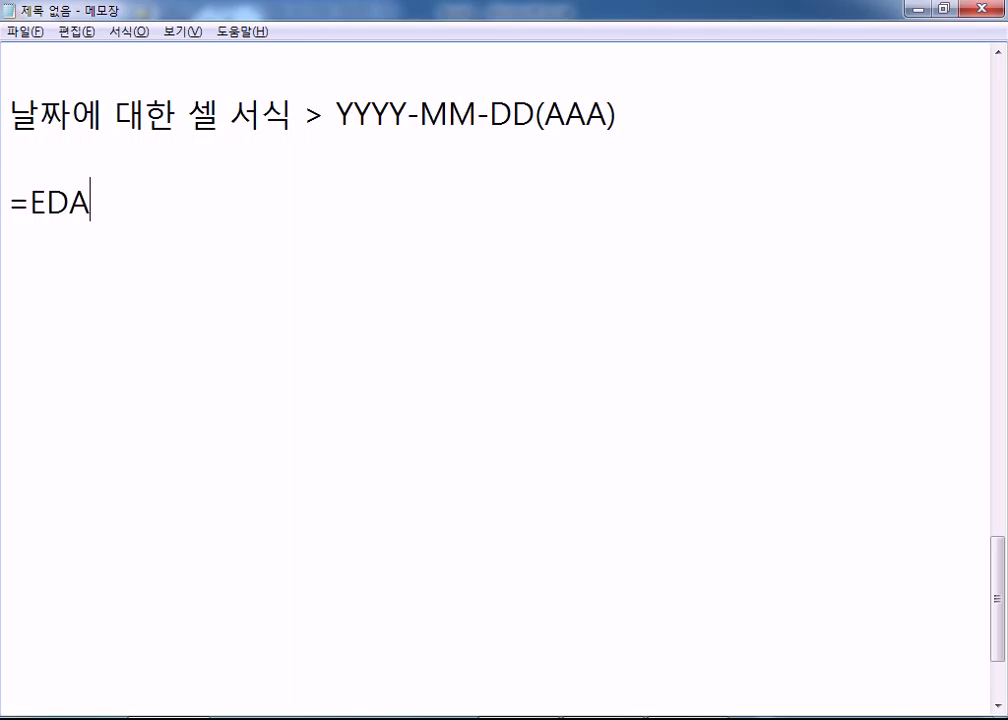
key("BackSpace")
key("BackSpace")
type("TE(\"")
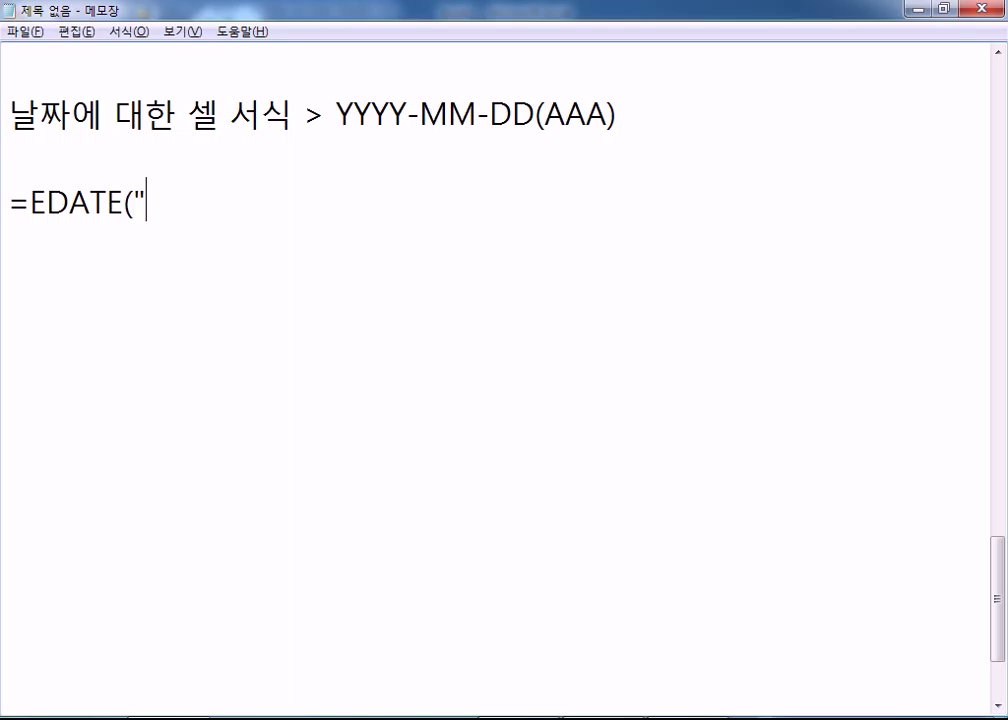
- Complete the EDATE formula with the date "2016-04-28" and 3 months, and change the months to -3
type("2016")
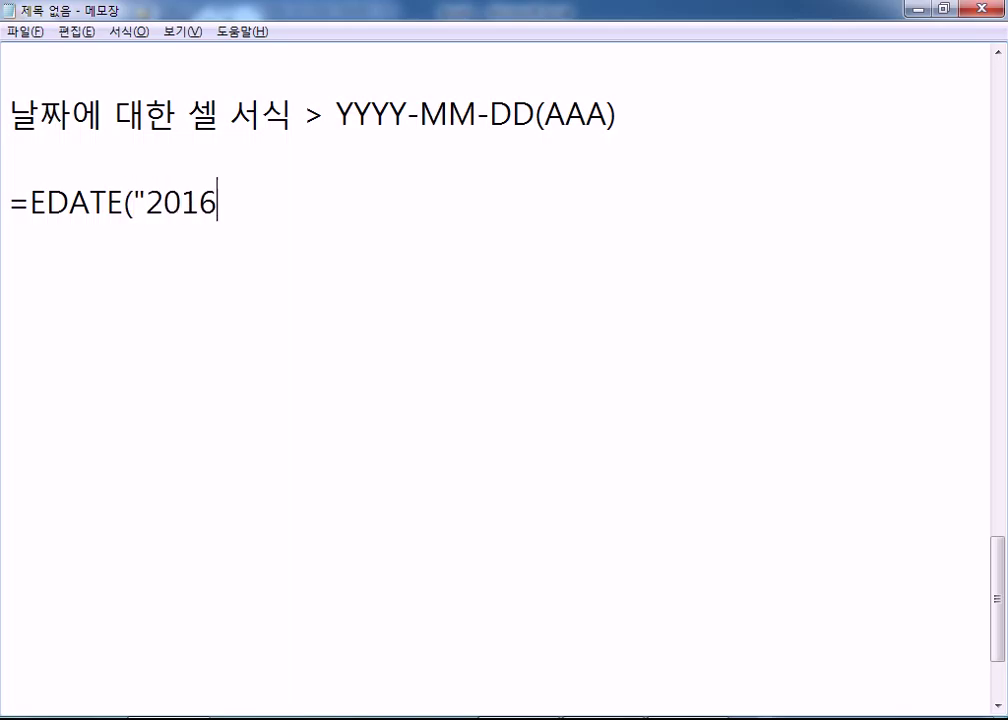
type("-04-0")
key("BackSpace")
type("25\",")
key("BackSpace")
key("BackSpace")
key("BackSpace")
type("8\", ")
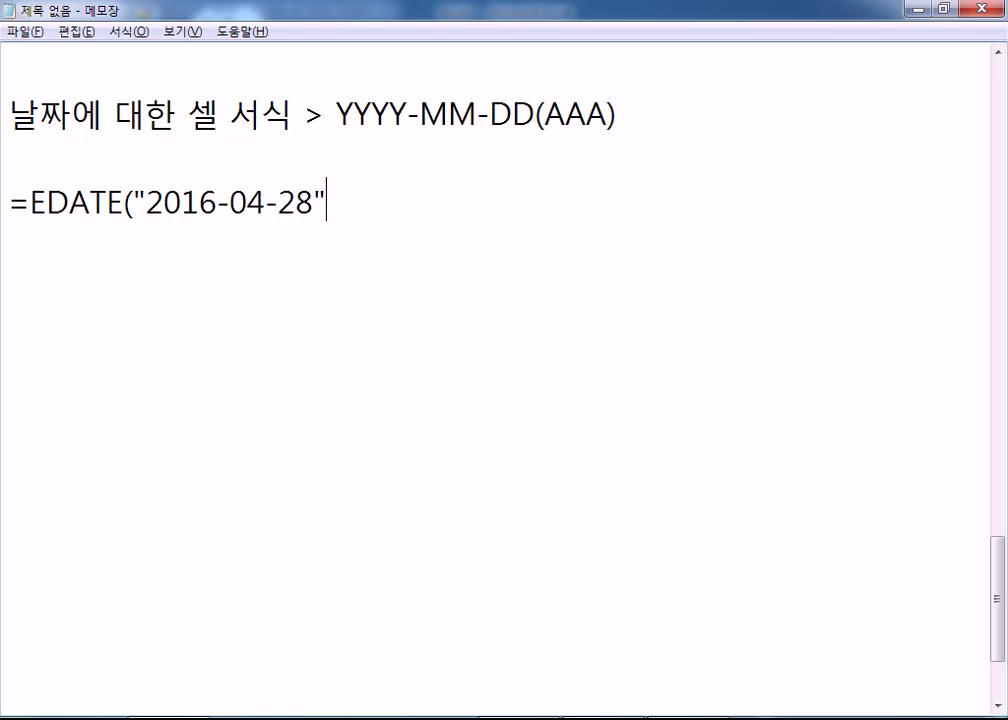
type("3)")
left_click(348, 204)
type("-")
- Add an EOMONTH formula below the EDATE line using the date "2016-04-28" and 3 months
left_click(628, 268)
type("=EOM")
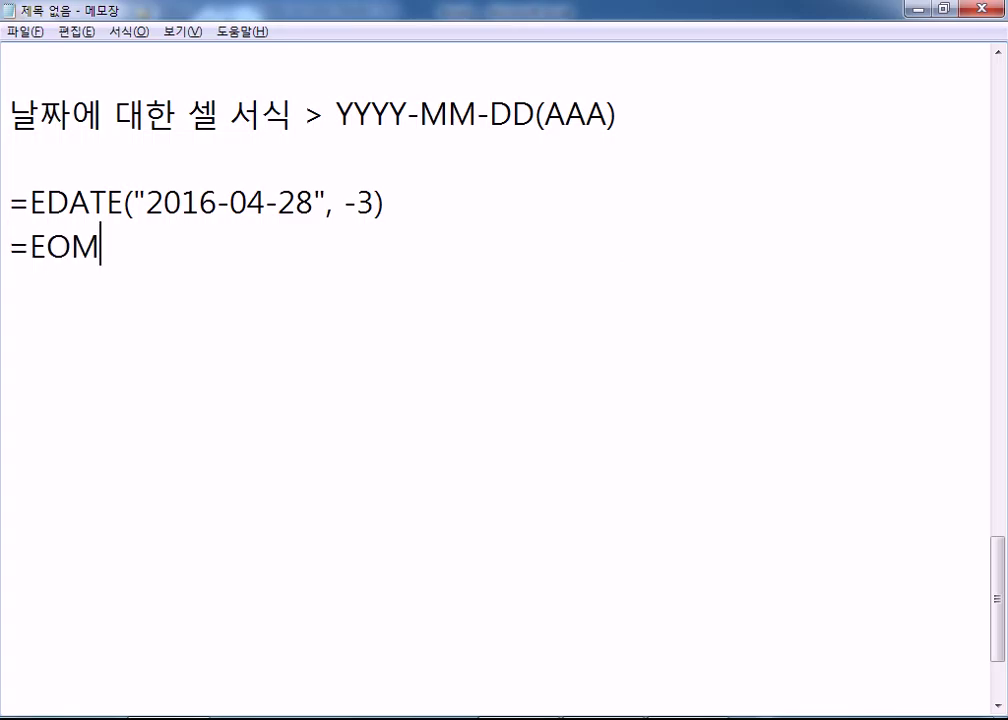
type("ONTH(")
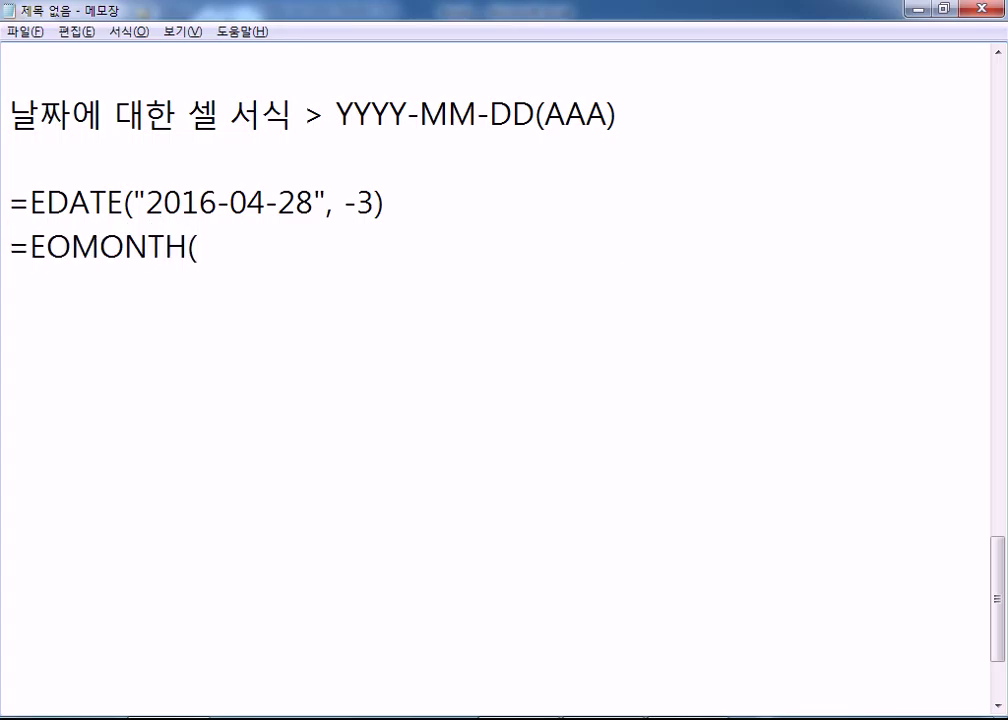
type("\"2016")
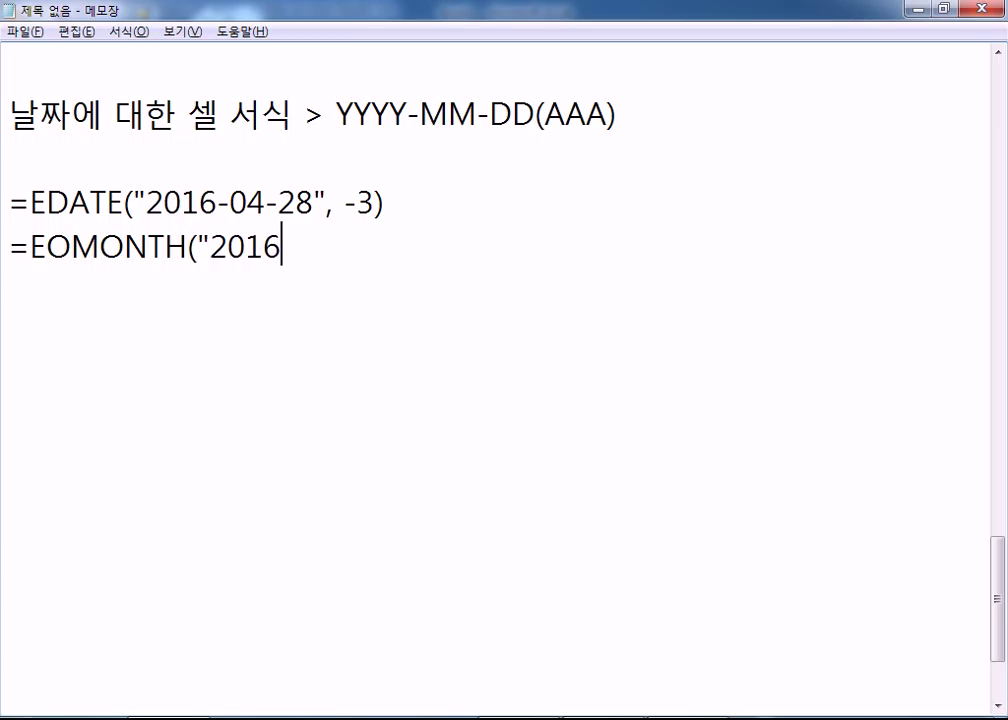
type("-04-")
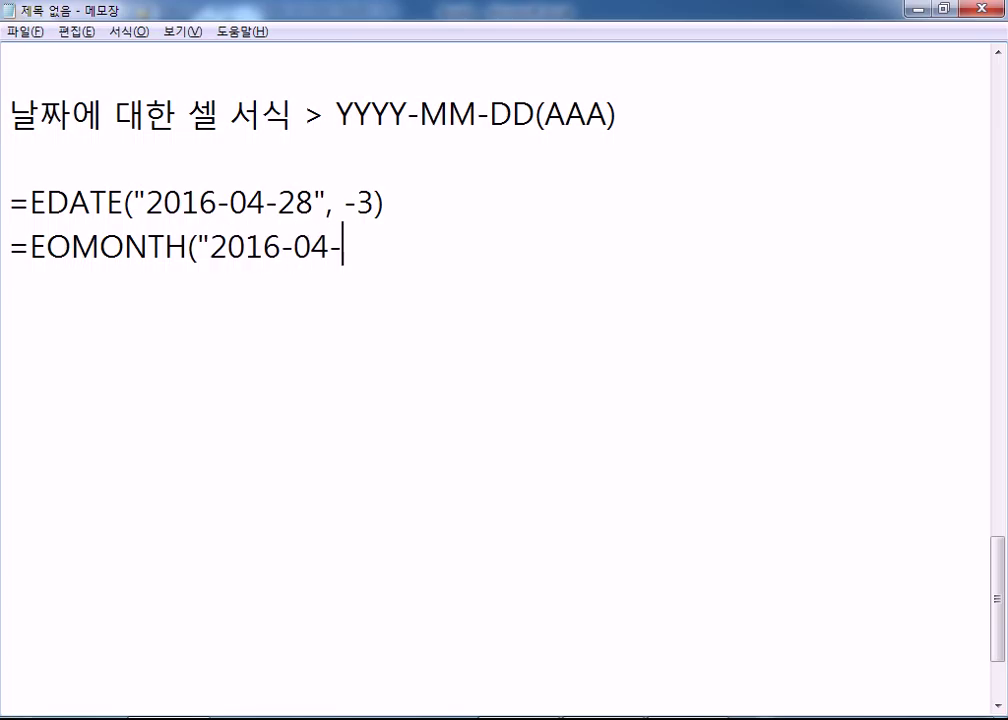
type("28\", 3")
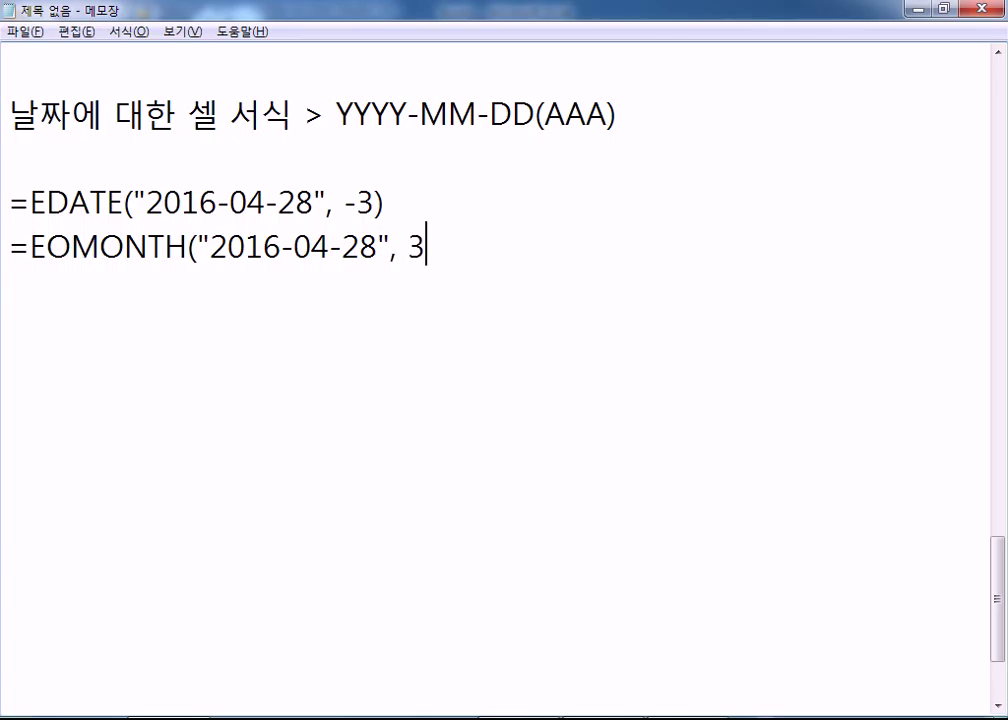
- Close the EOMONTH formula's parenthesis and append the explanation "> 3개월후의 그달의 마지막 날짜"
type(") > 3개월")
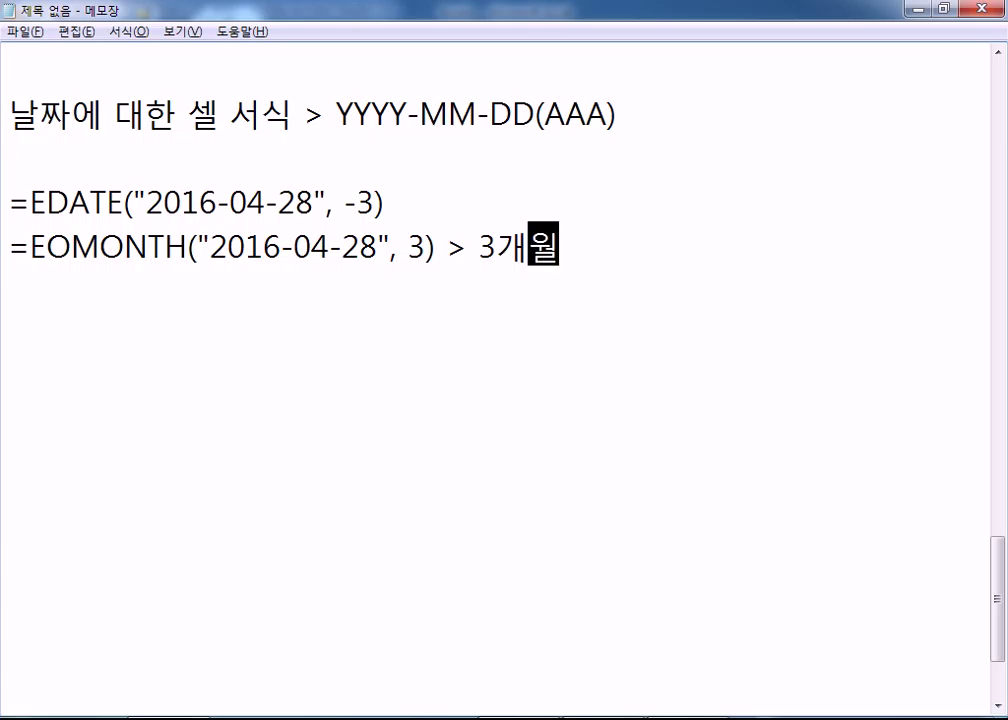
type("후의 ㅁ")
key("BackSpace")
type("ㄷ")
key("BackSpace")
type("그달의 마지막 날짜")
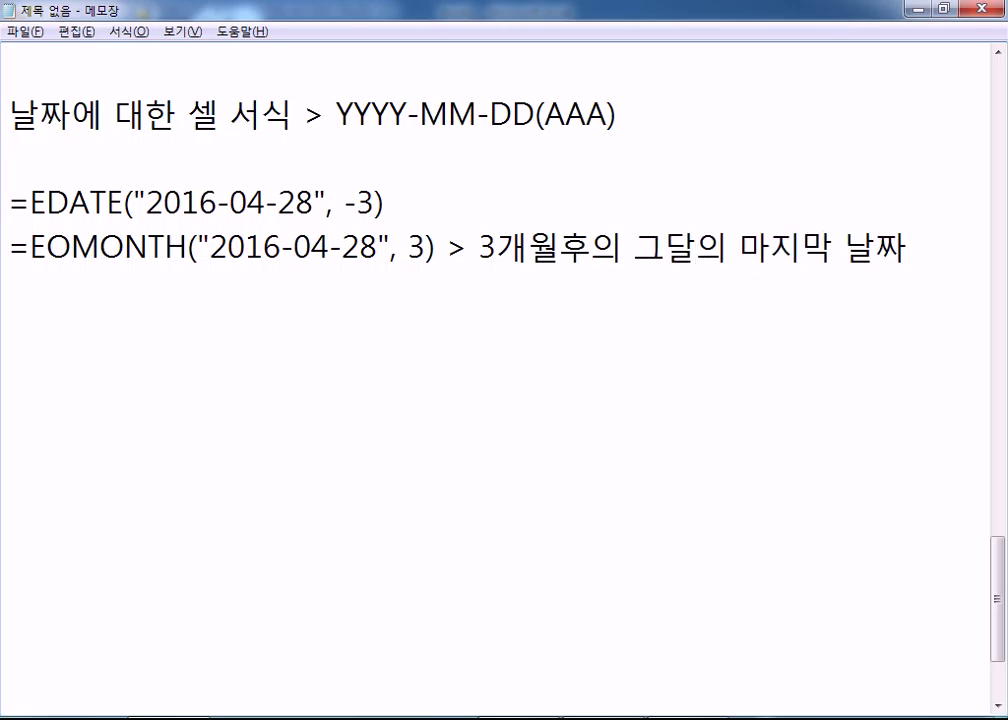
- Change the number of months in the EDATE formula to 3
key("Up")
key("Left")
key("Left")
key("Left")
key("Delete")
- Append the note "> 3개월 후 2016-07-28" to the EDATE line
key("End")
type(">")
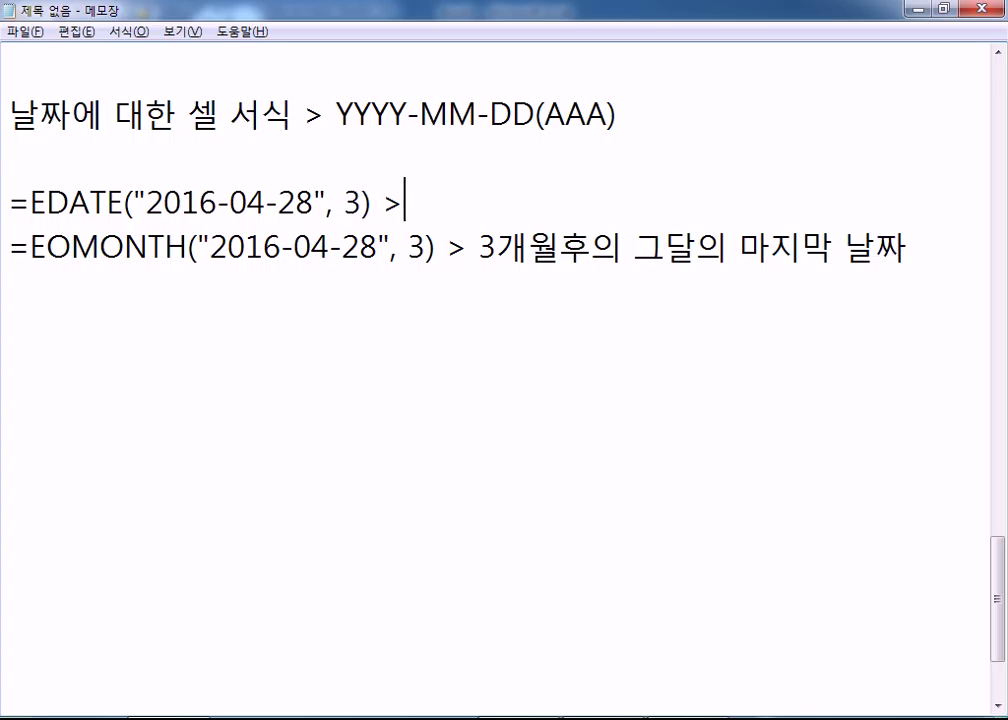
type(" 3개월 후 ")
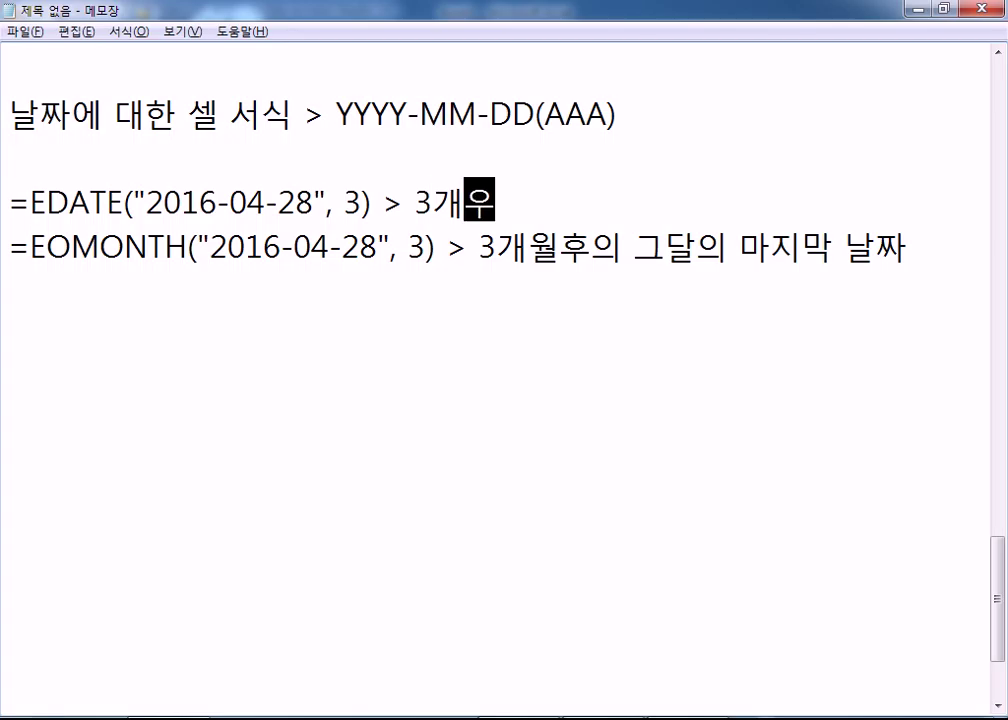
type("201")
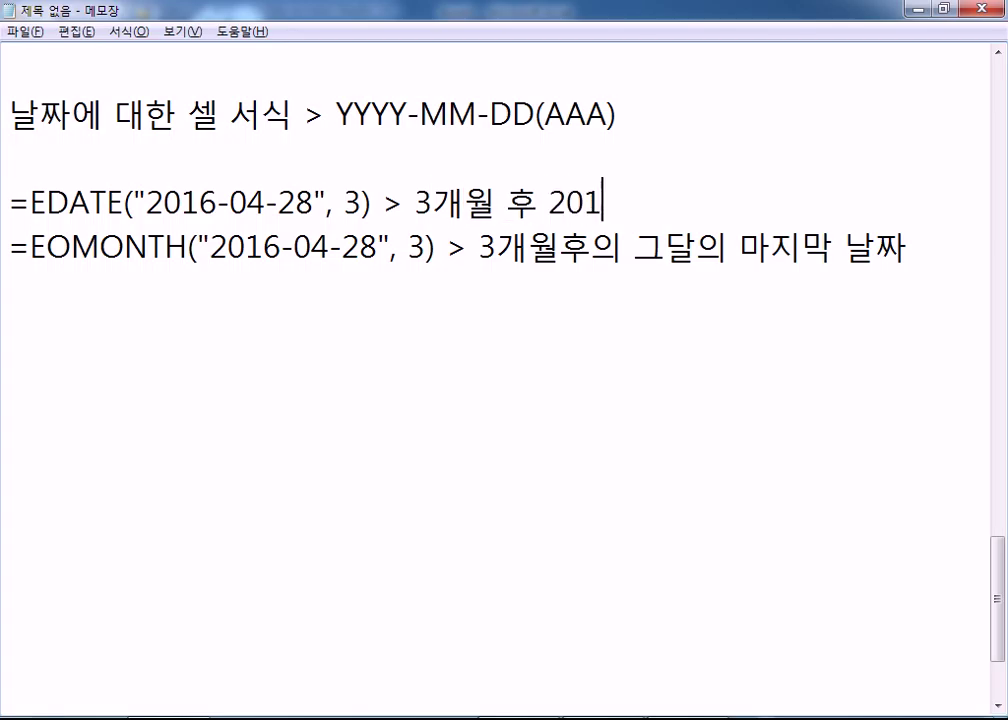
type("6-07-28")
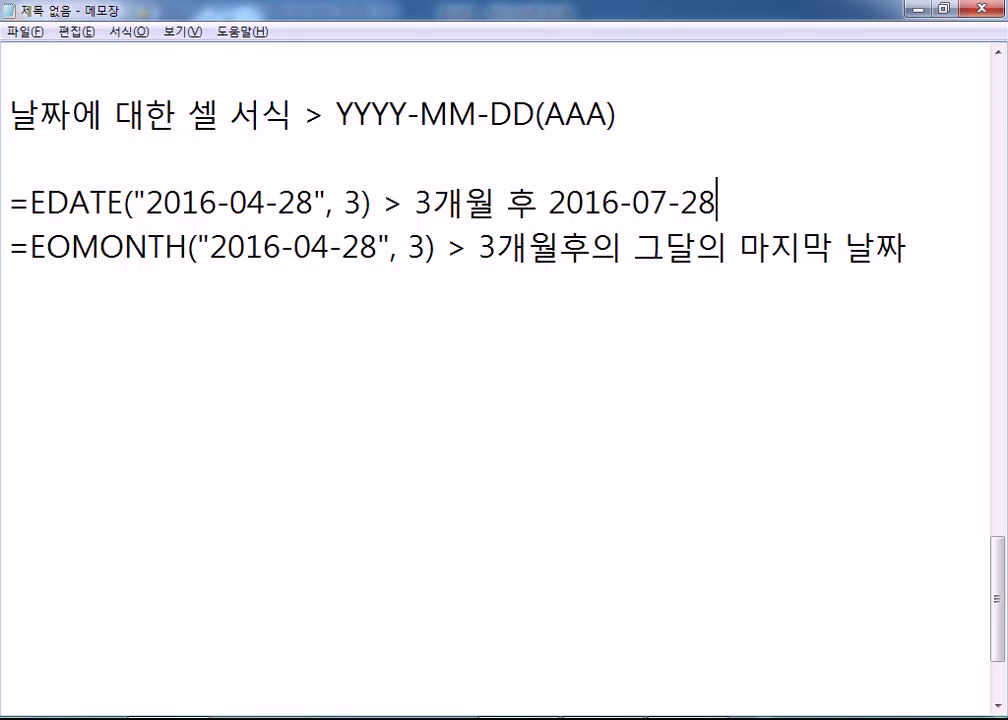
- Append the example result "> 2016-07-31" to the end of the EOMONTH line
key("Down")
key("End")
type("> 2016-")
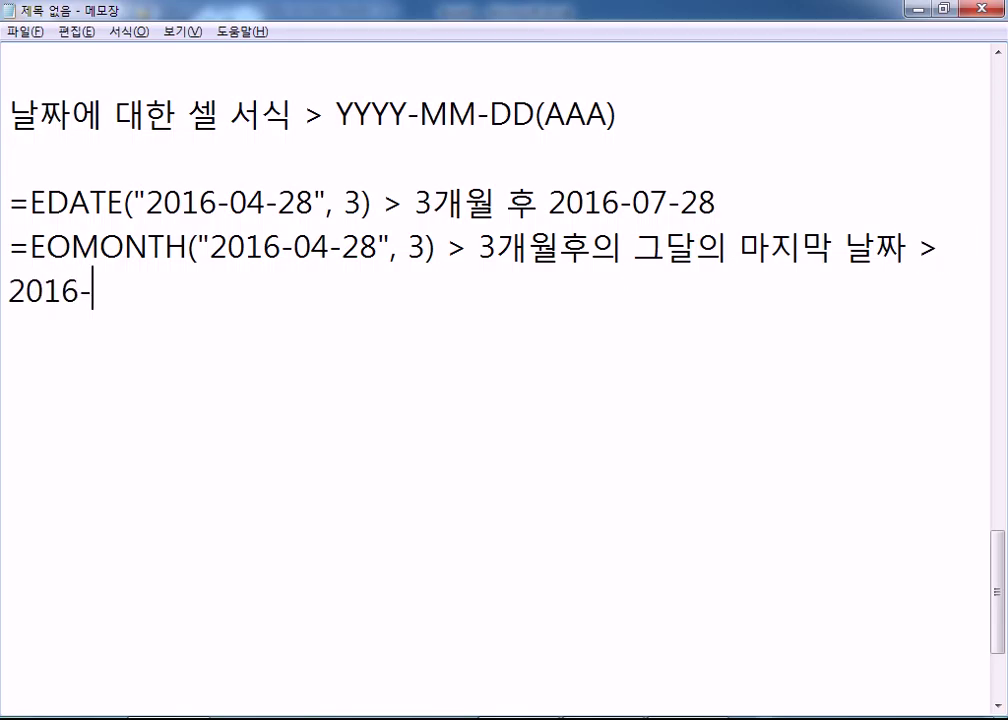
type("07-31")
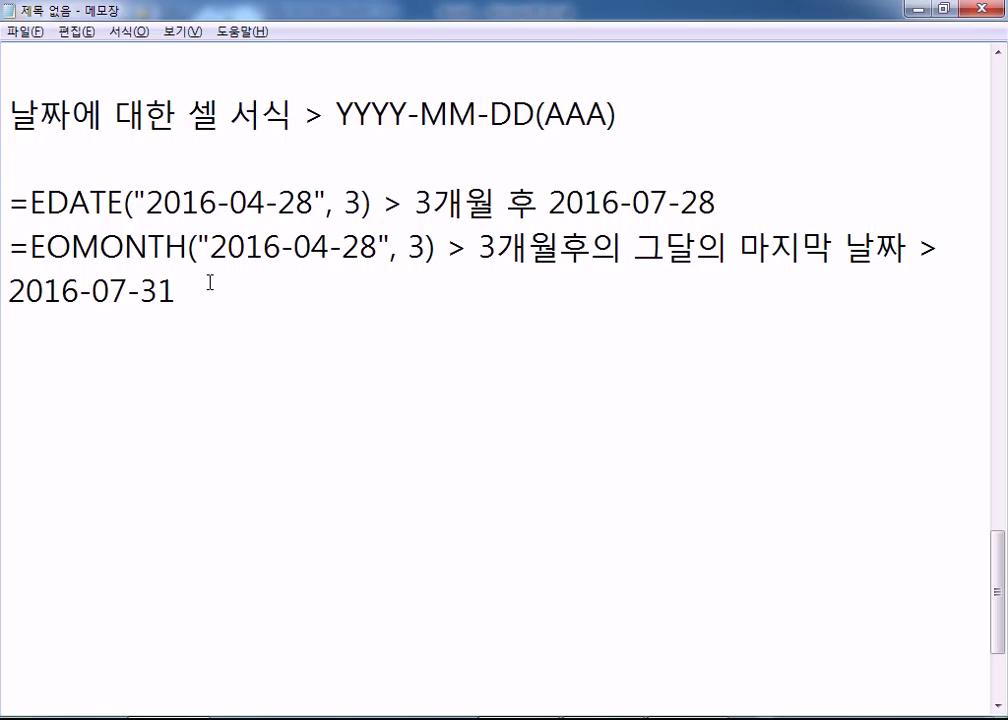
- Add the function syntax "=WORKDAY(날짜, 날짜수)" on a new line below the EOMONTH note
key("Return")
type("=WORKDA")
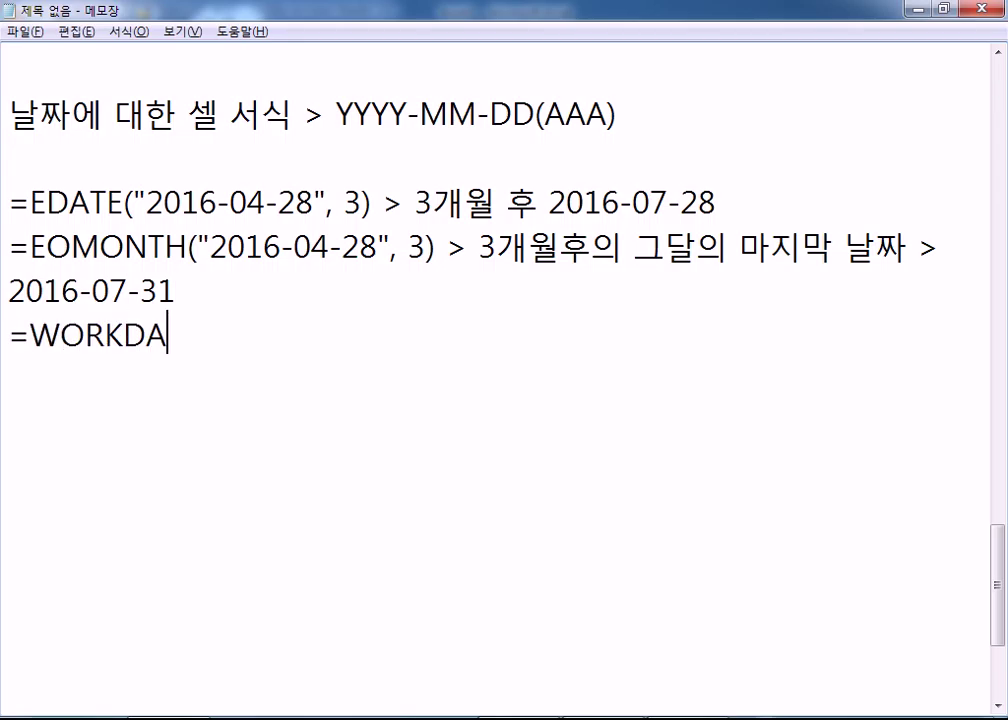
type("Y(날짜, ")
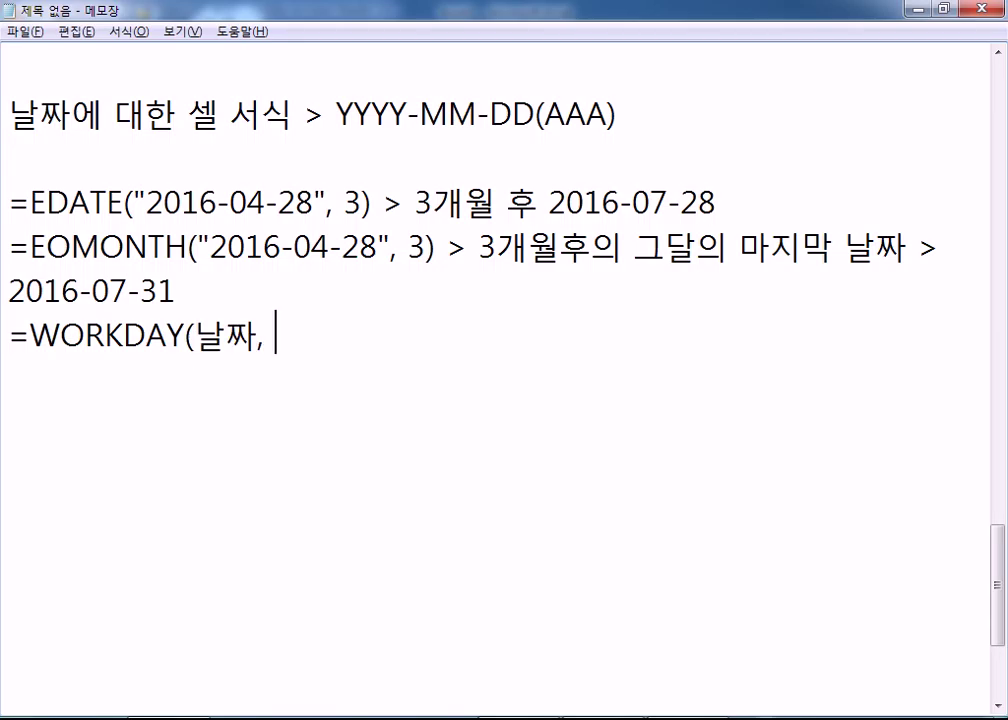
type("날짜수)")
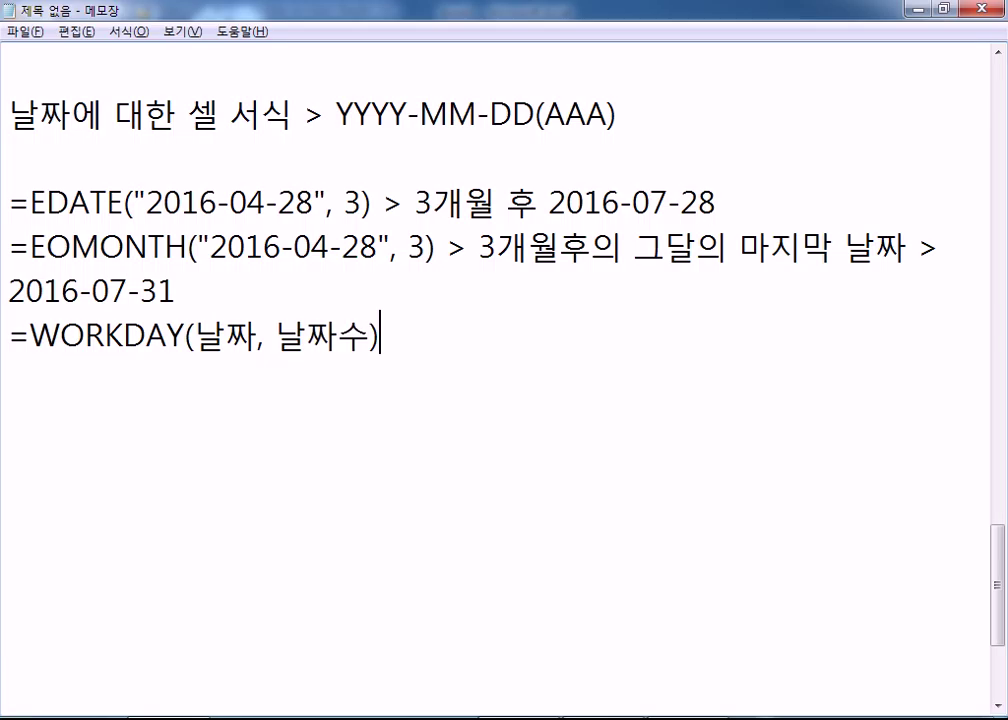
- Append the explanation ": 해당 날짜로부터 날짜수만큼 훗날" to the WORKDAY line, correcting the misspelled syllable to "큼"
type(" : 해다")
type("ㅇ 날짜를")
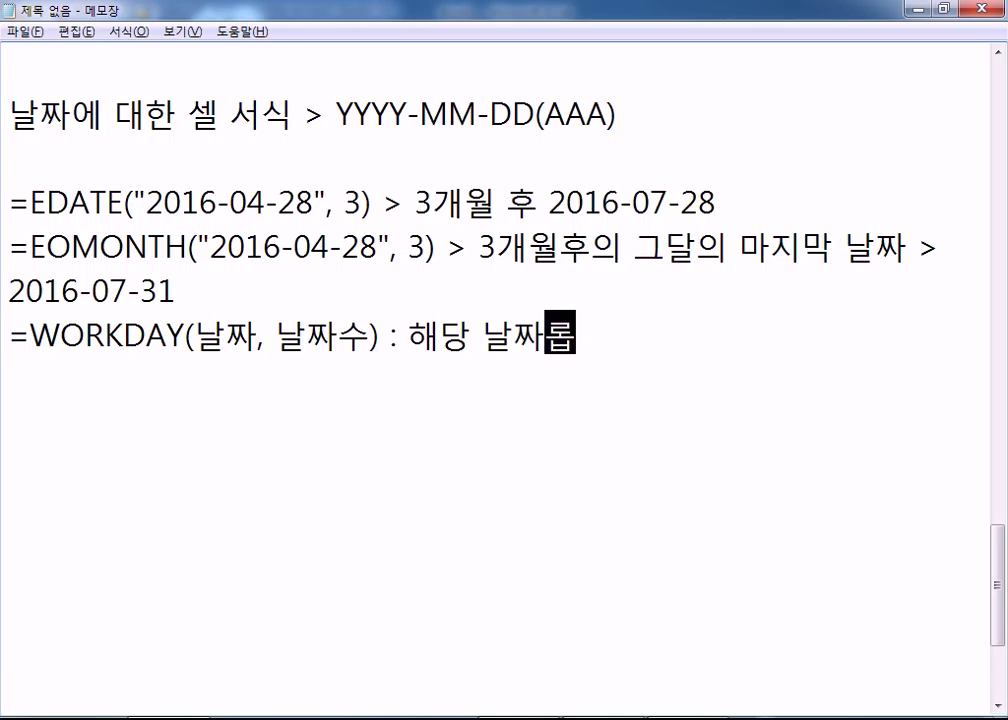
type("ㅜ터 날짜수")
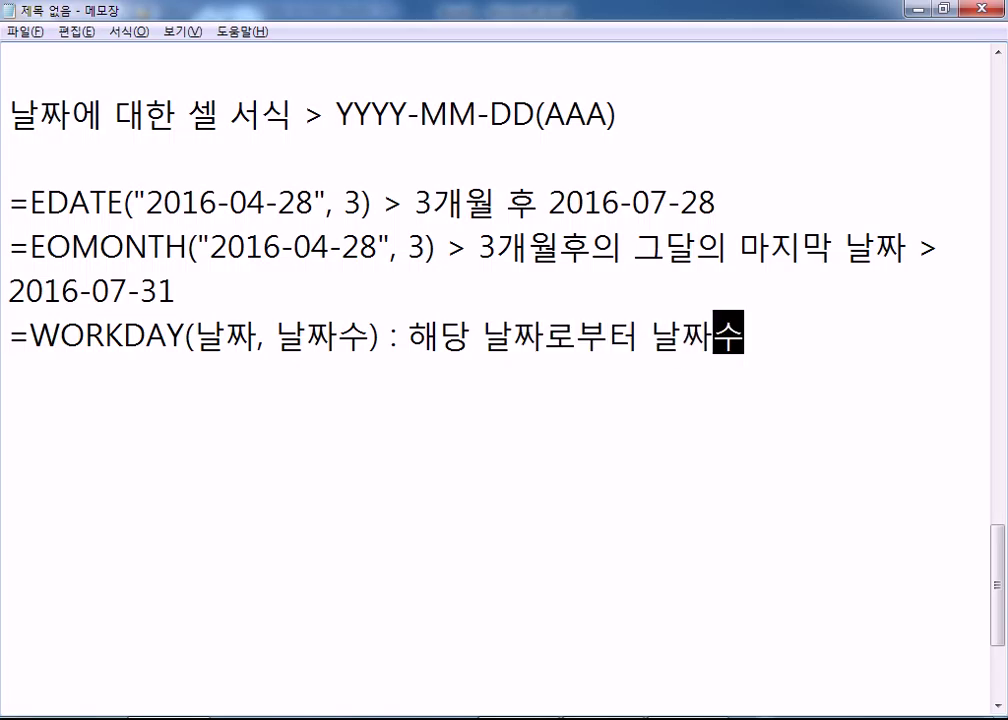
type("마")
type("큼 ")
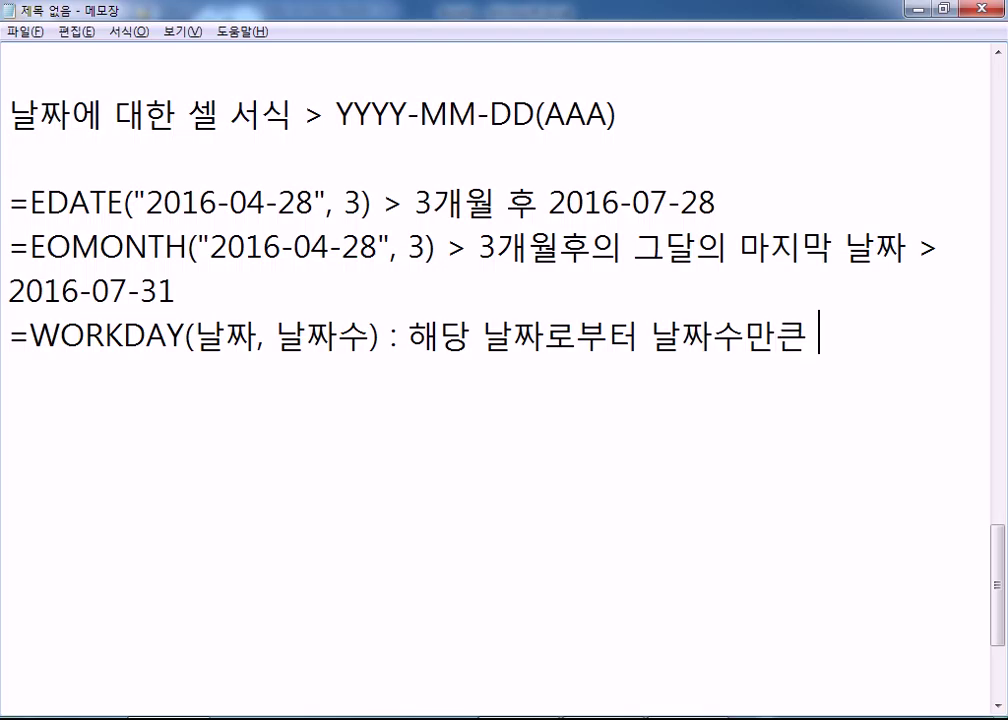
type("훗날")
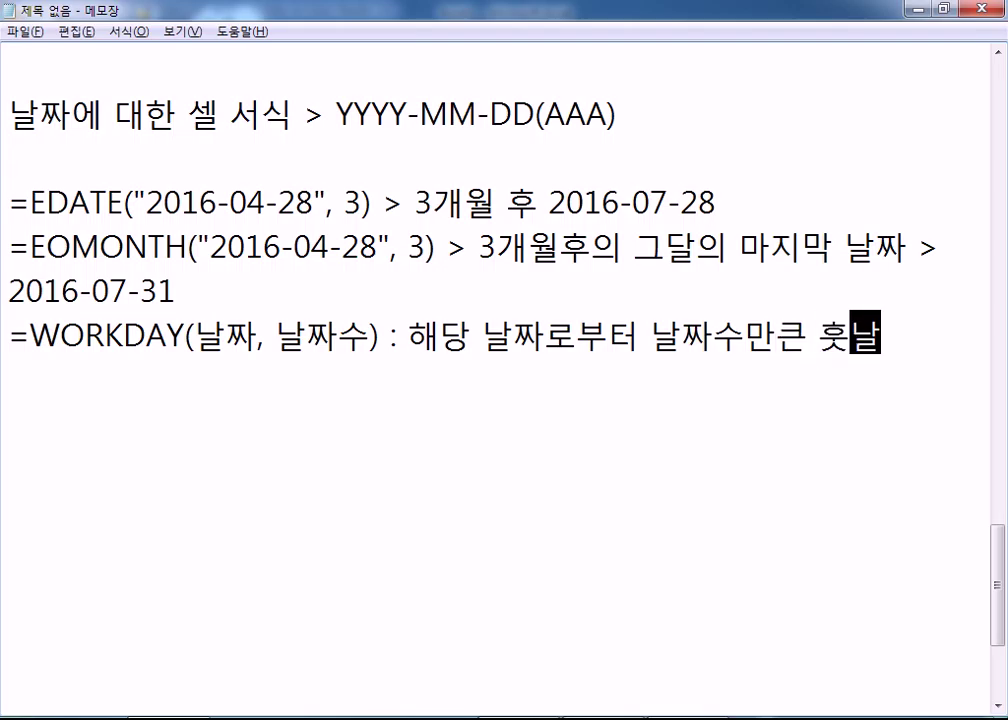
key("Left")
key("Left")
key("Left")
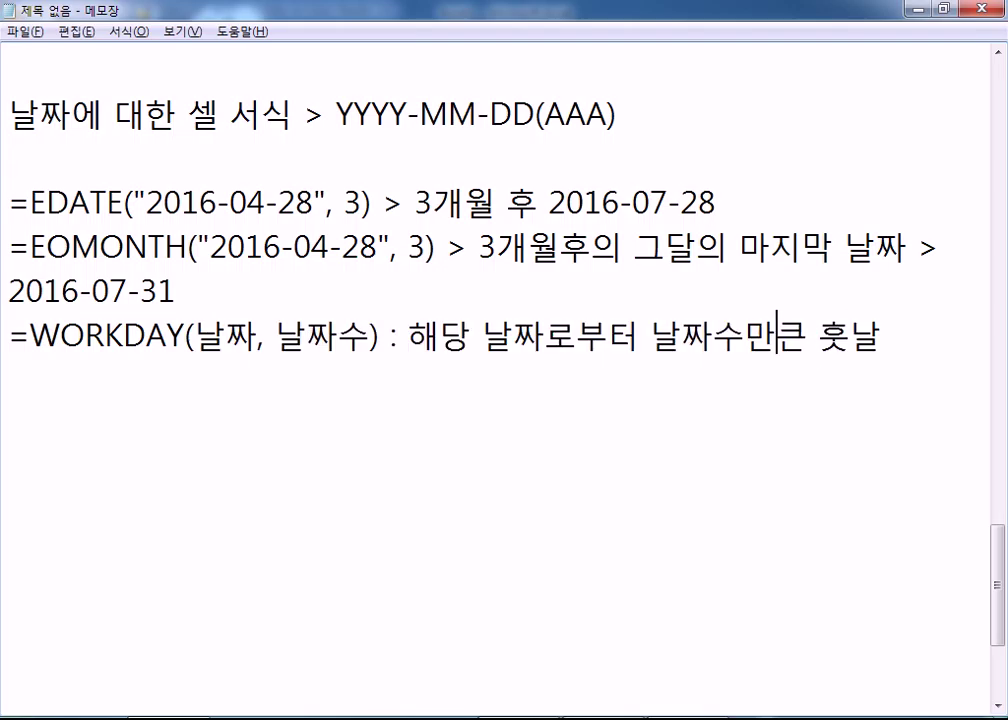
type("ㅋㅡㅁ")
key("Delete")
- Extend the WORKDAY explanation with ", 휴일은 제외"
type(", ㅍㅠ")
key("BackSpace")
key("BackSpace")
type("ㅎㅠㅇㅣㄹㅇㅣ")
key("BackSpace")
type("ㅡ")
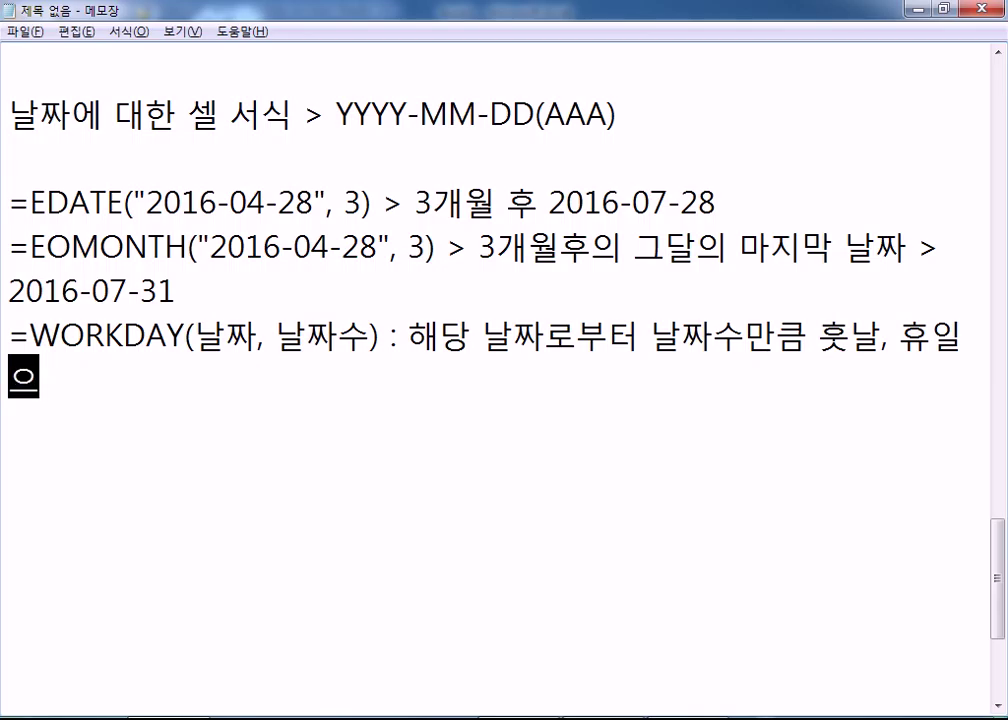
type("ㄴ ㅈㅔㅇㅗㅣ")
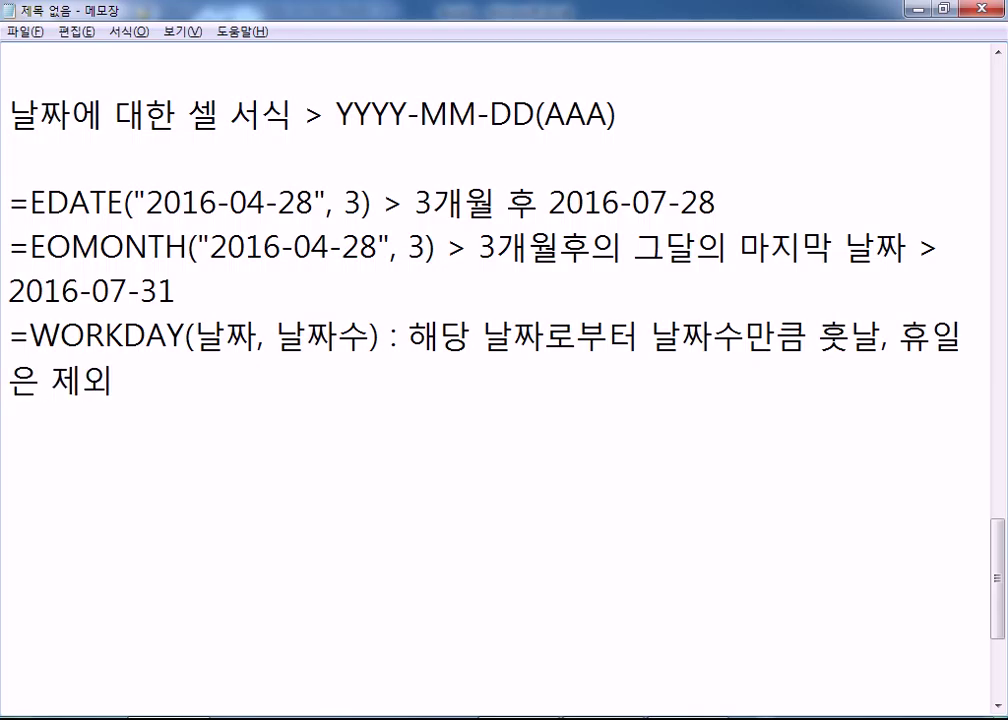
- Add the example line "예) 2016-04-28 > 15일간 근무" below the WORKDAY explanation
key("Return")
type("ㅇㅖ)")
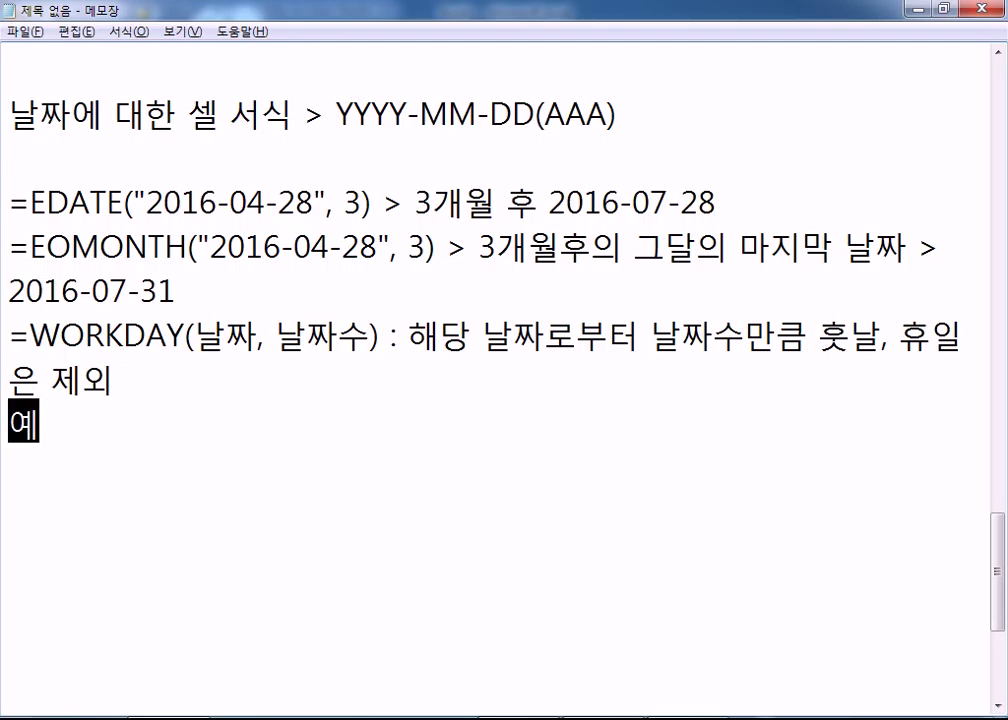
type(" 201")
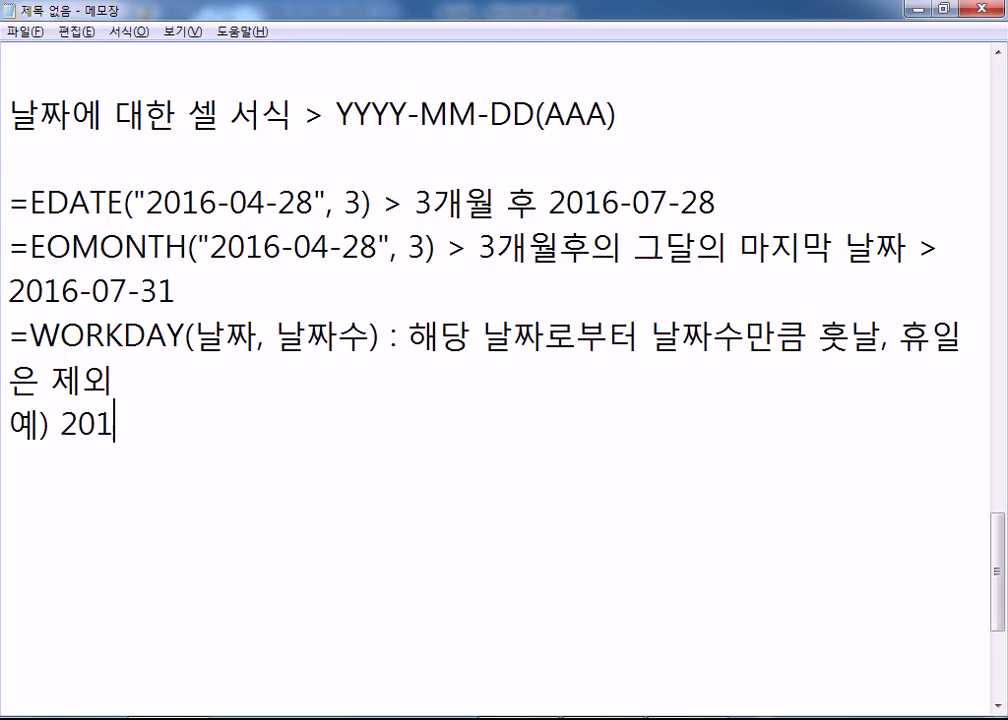
type("6-04-2")
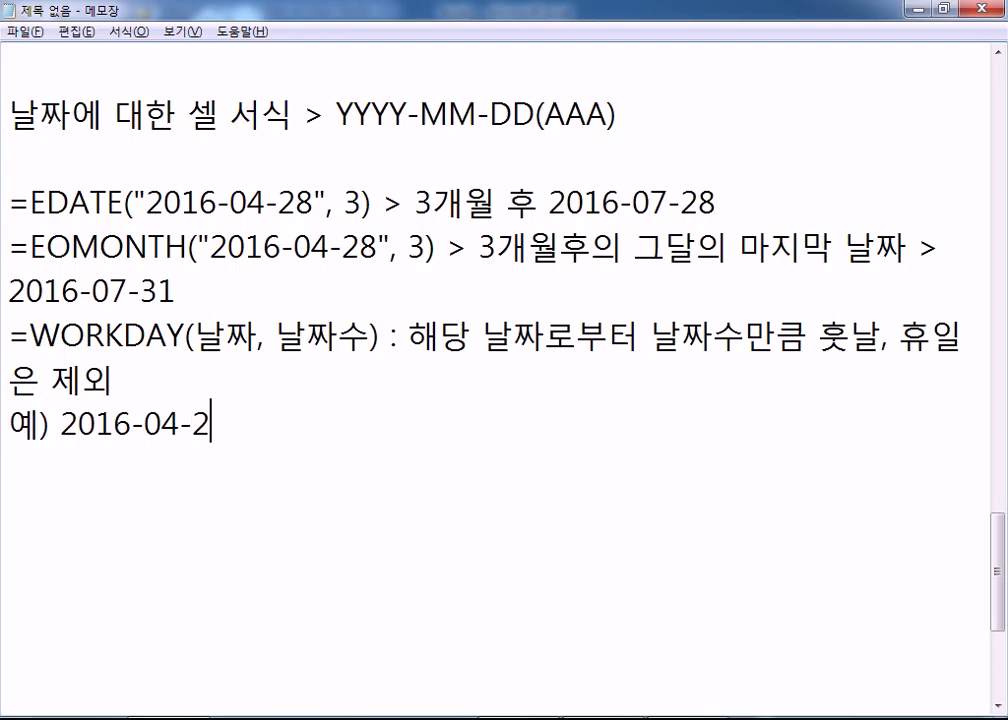
type("8 > 1")
type("5일간 ")
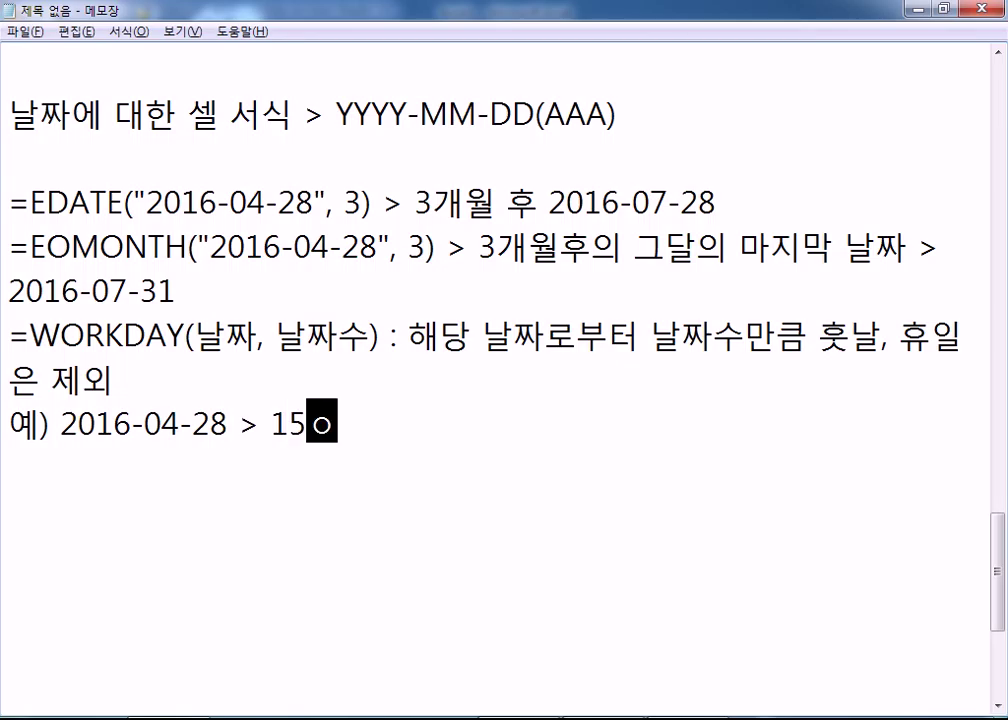
type("근무")
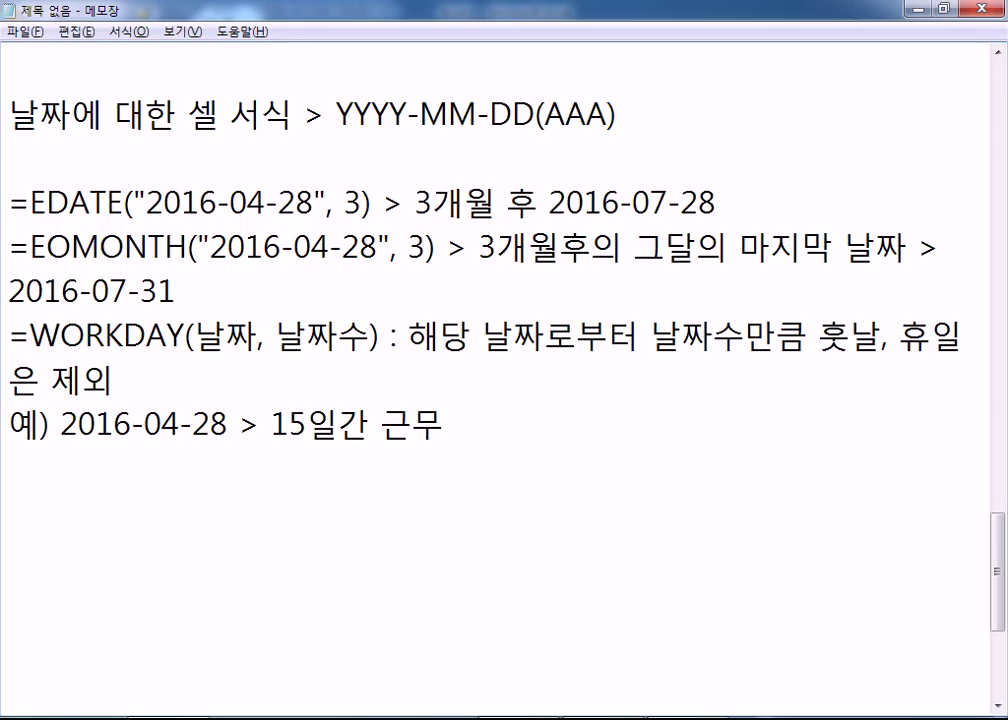
- Append "(휴일은 제외하고, 평일만)" to the example line and start a new line
type("(휴일으")
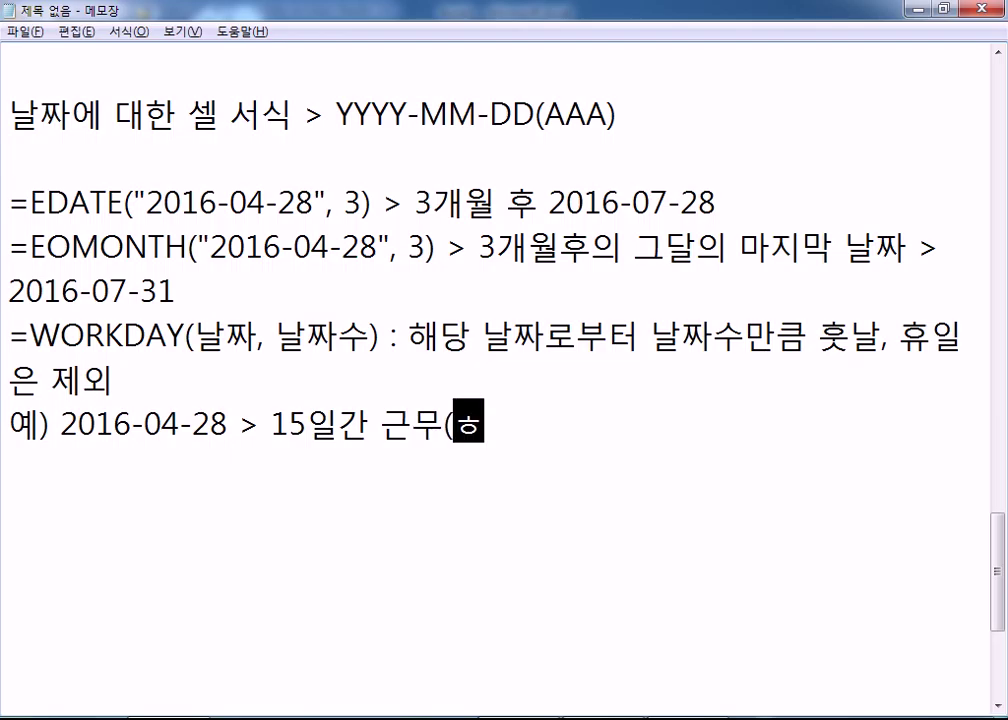
type("은 제외")
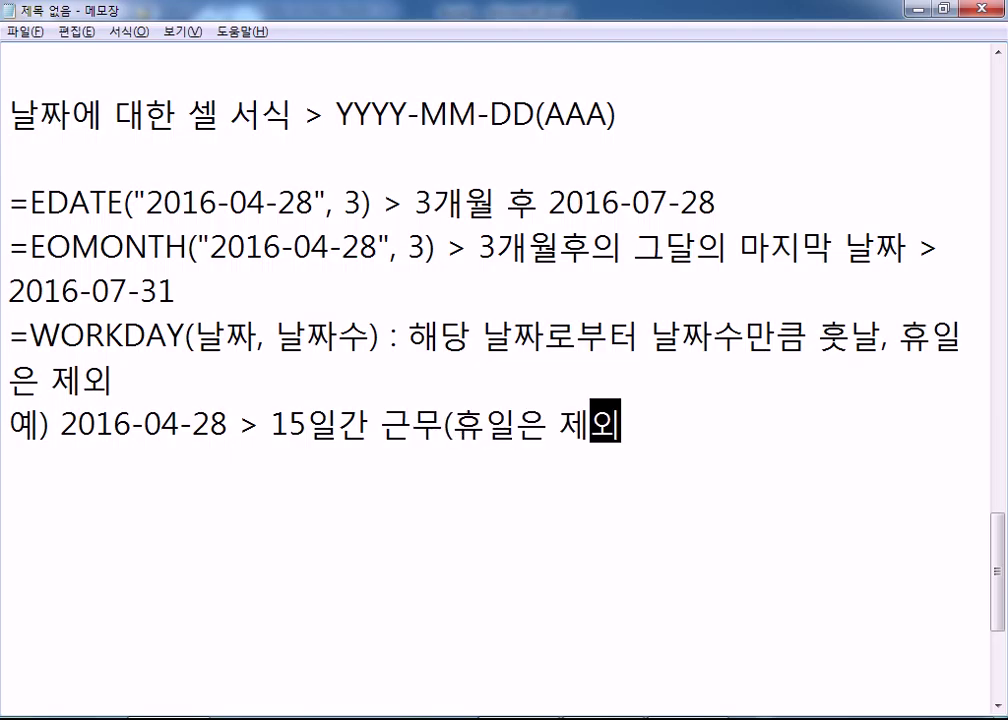
type("하고, 평")
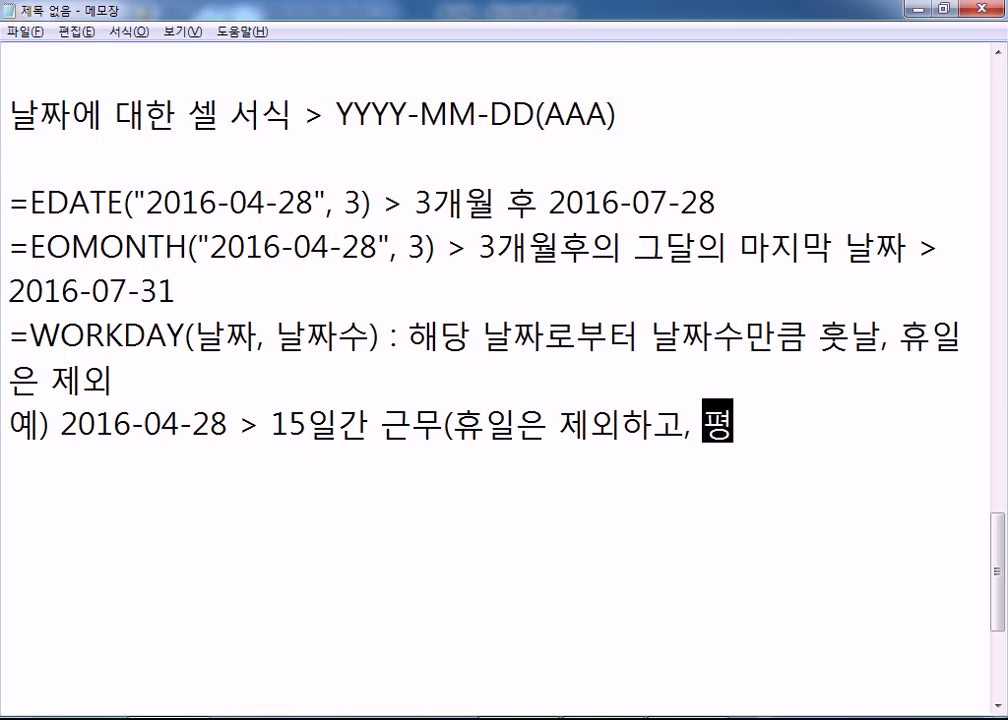
type("이일만)")
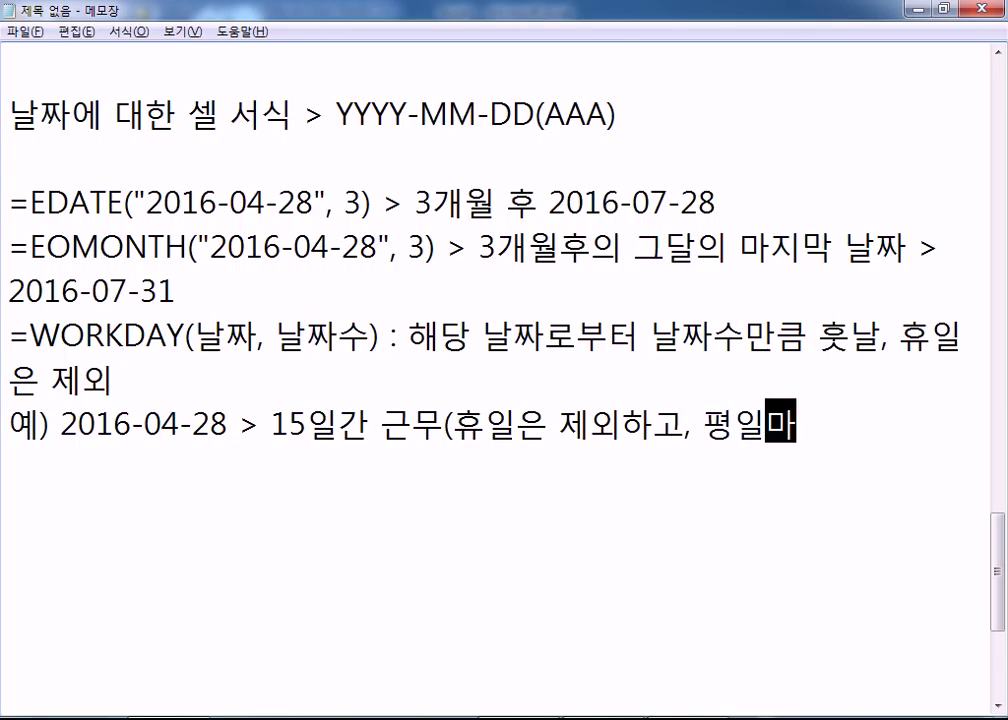
key("Return")
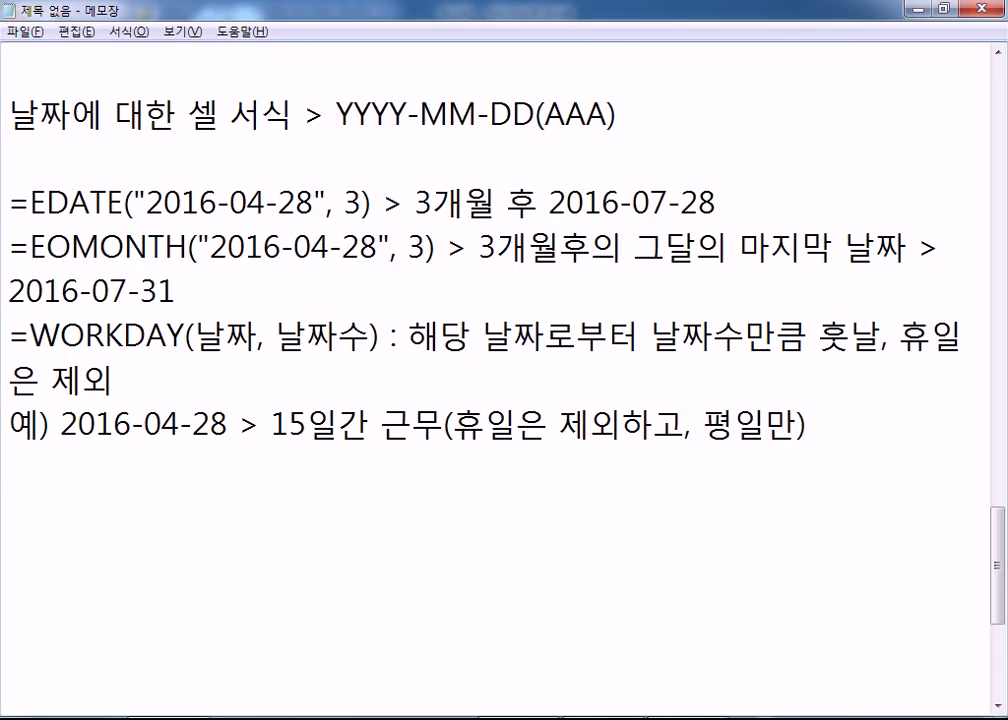
- Open the system date and time settings to show the April 2016 calendar, with the window moved away from the notes
left_click(965, 719)
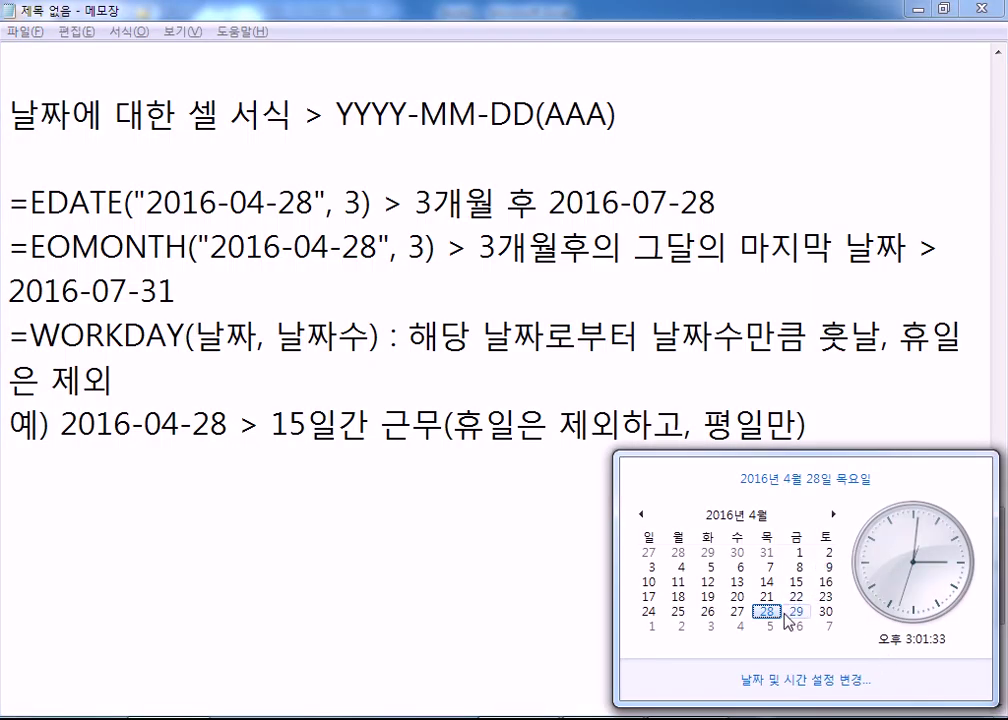
left_click(800, 683)
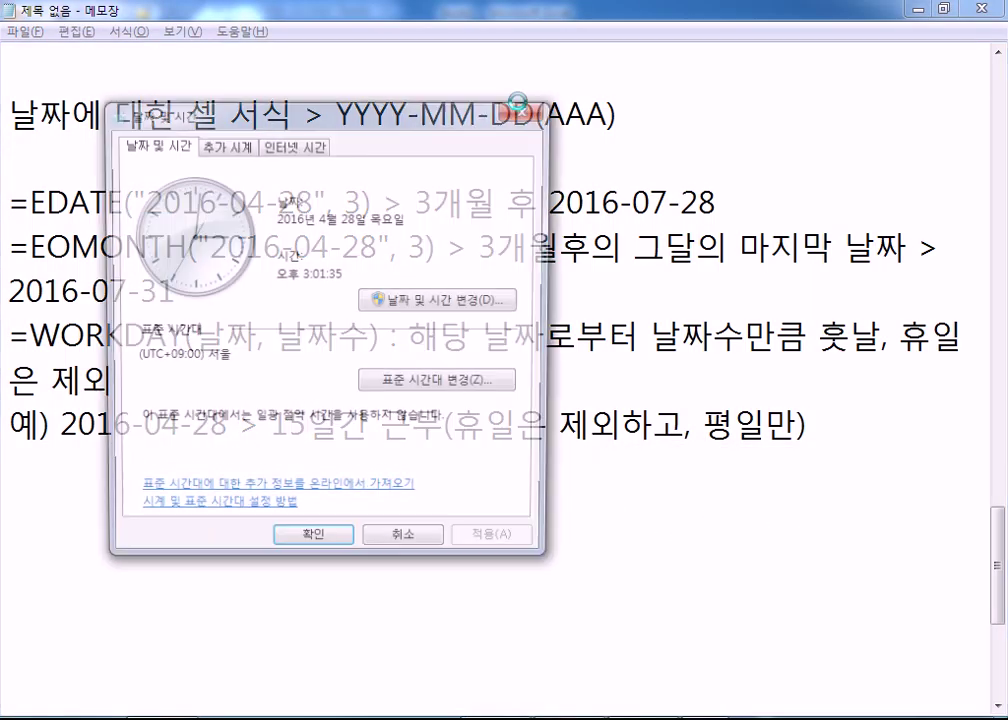
left_click(405, 299)
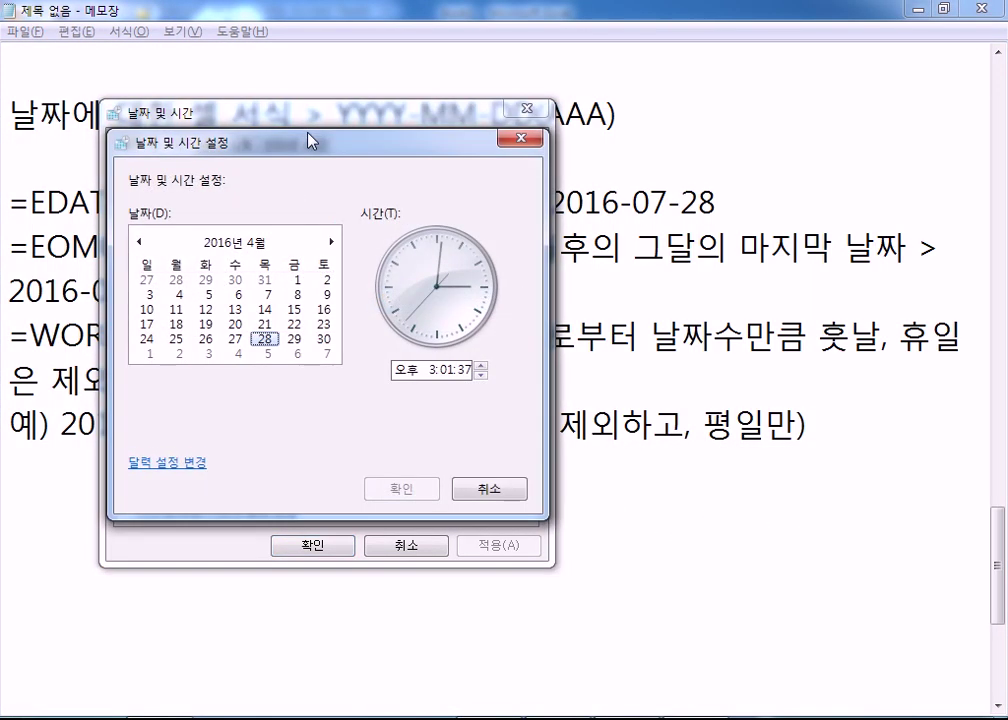
left_click_drag(308, 140, 474, 68)
left_click(652, 418)
left_click_drag(248, 114, 640, 42)
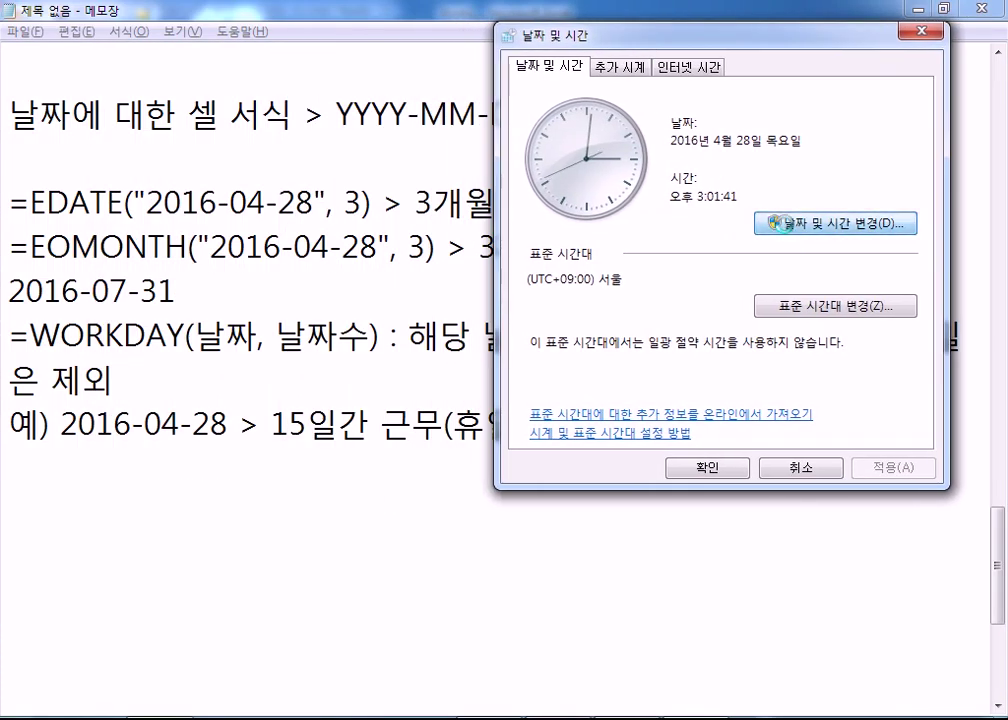
left_click(780, 223)
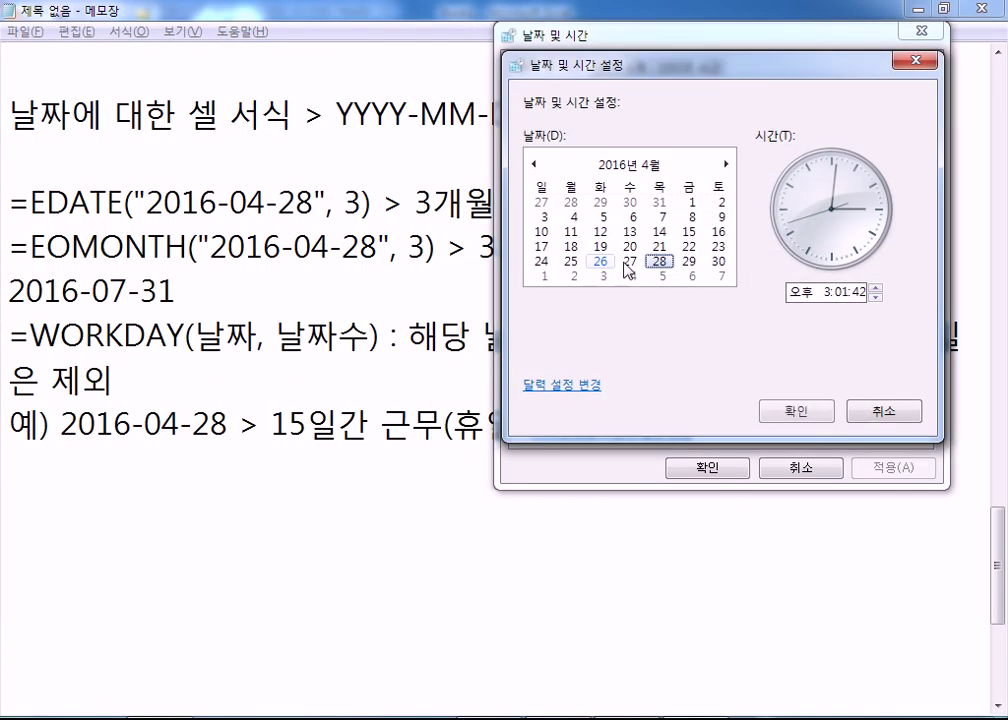
- Count off the weekdays after 2016-04-28 on the calendar, skipping weekends, from April 29 through May 18, and select May 20
left_click(688, 263)
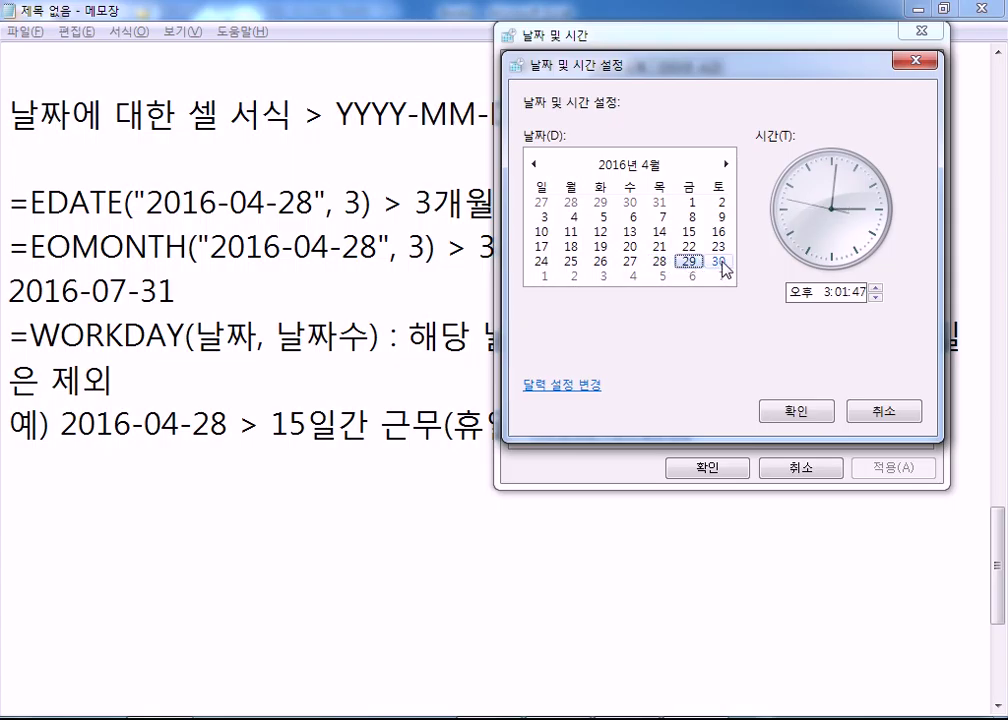
left_click(577, 278)
left_click(604, 218)
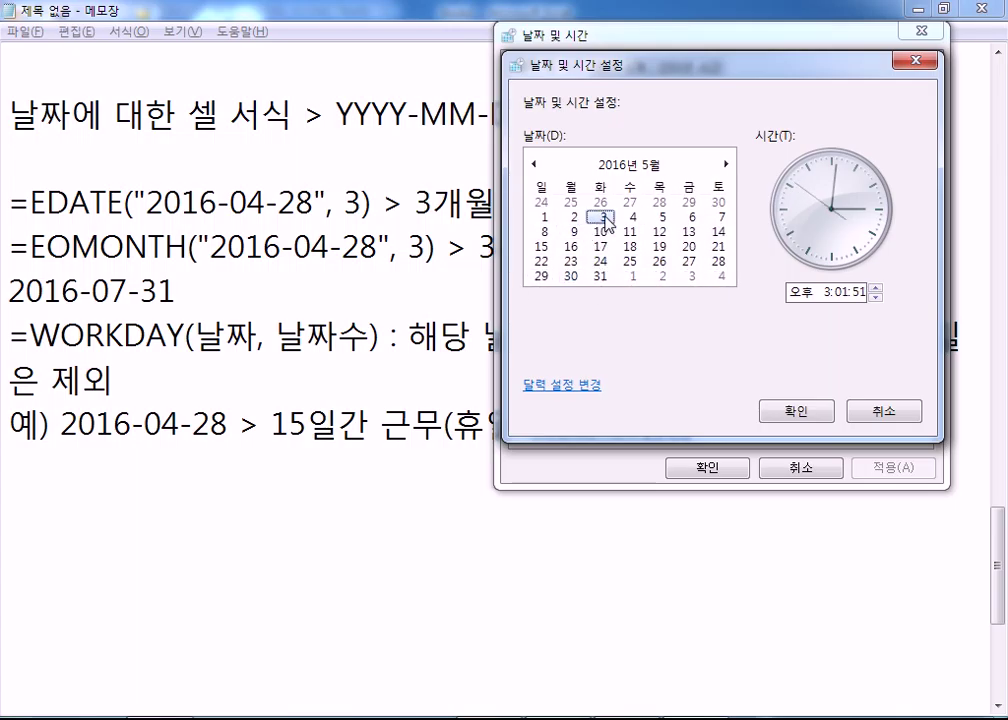
left_click(630, 219)
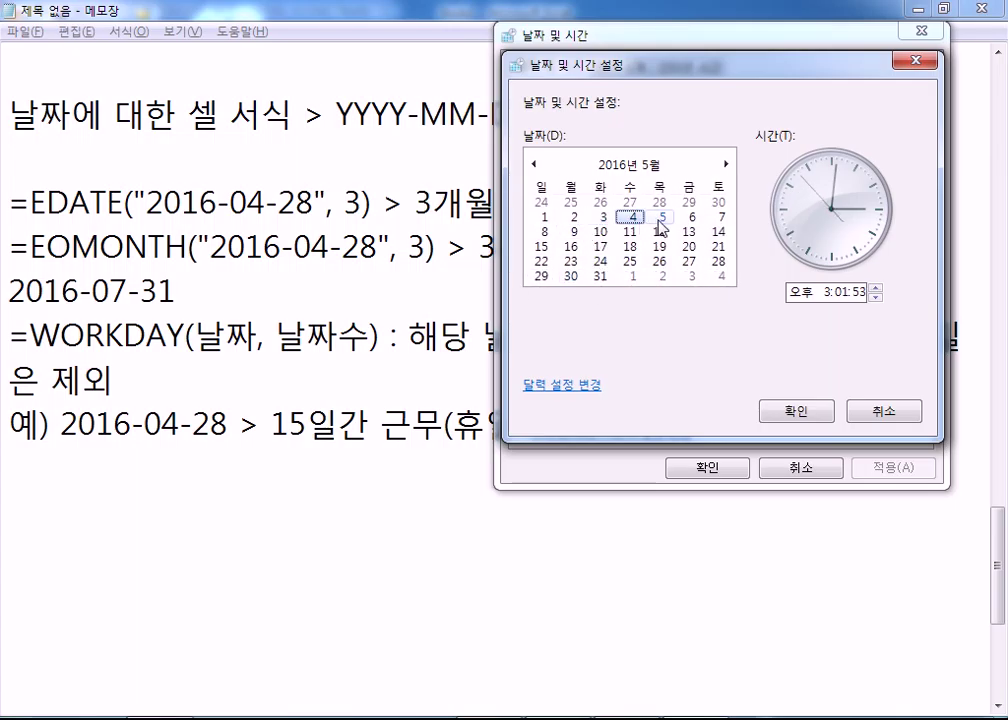
left_click(660, 218)
left_click(690, 218)
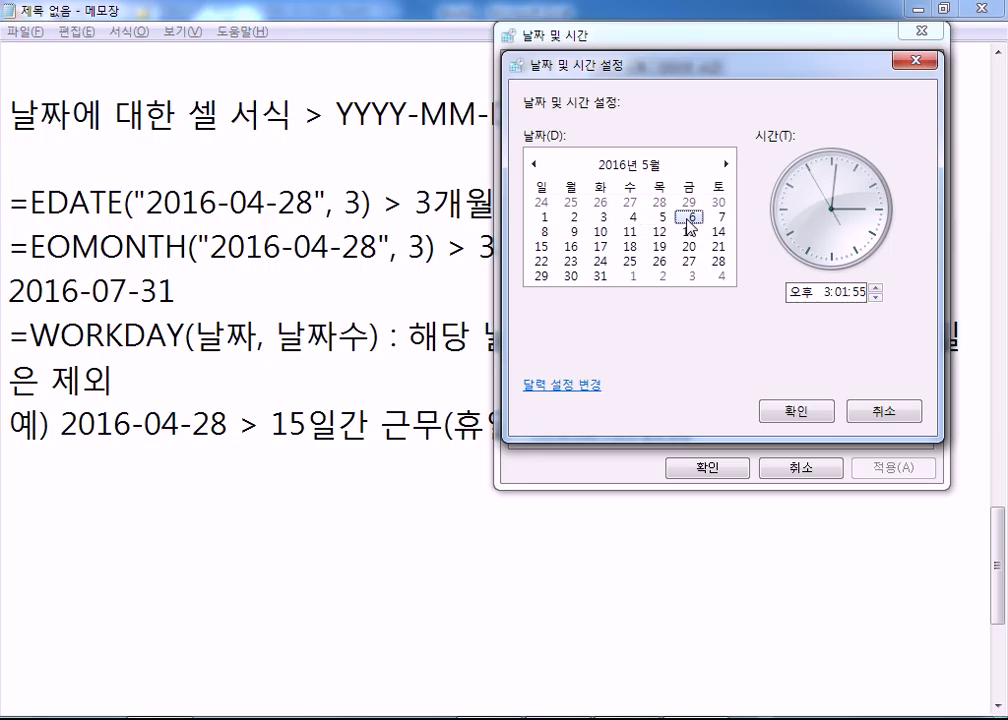
left_click(575, 234)
left_click(600, 233)
left_click(630, 233)
left_click(659, 232)
left_click(689, 232)
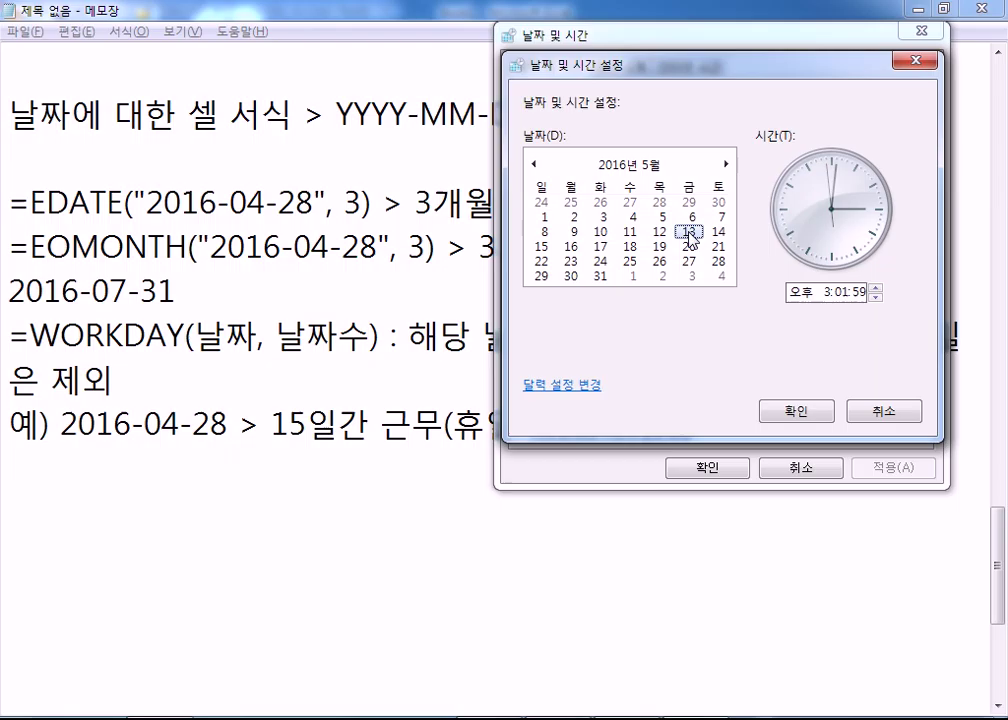
left_click(572, 247)
left_click(600, 247)
left_click(630, 247)
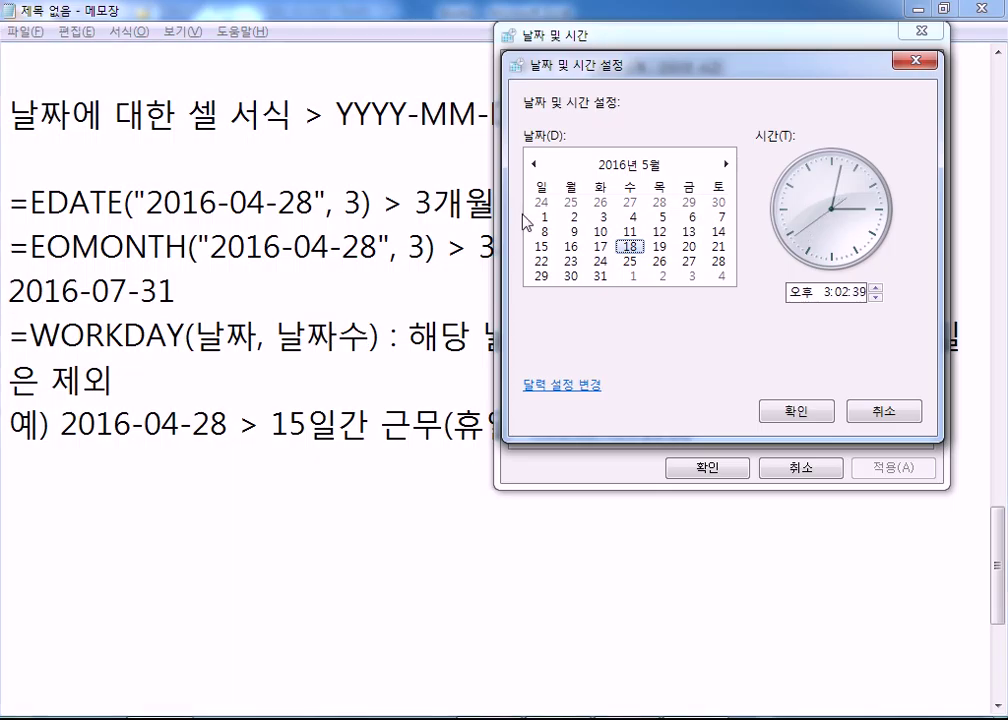
left_click(689, 248)
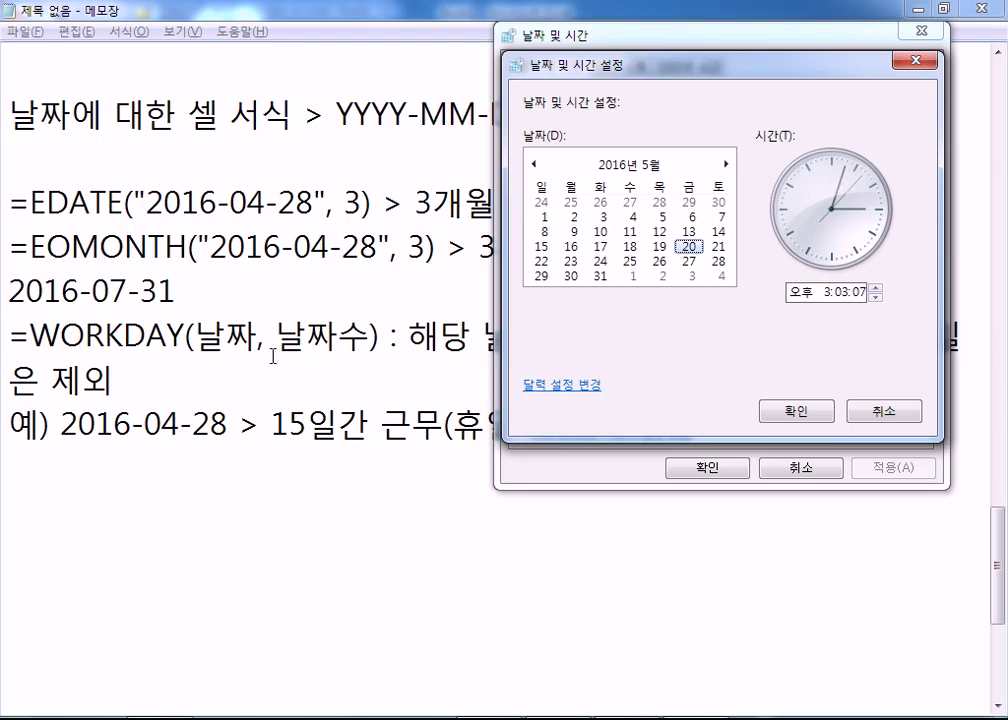
- Go back to April 28 on the calendar and recount the workdays April 29, May 2 and May 3
left_click(533, 164)
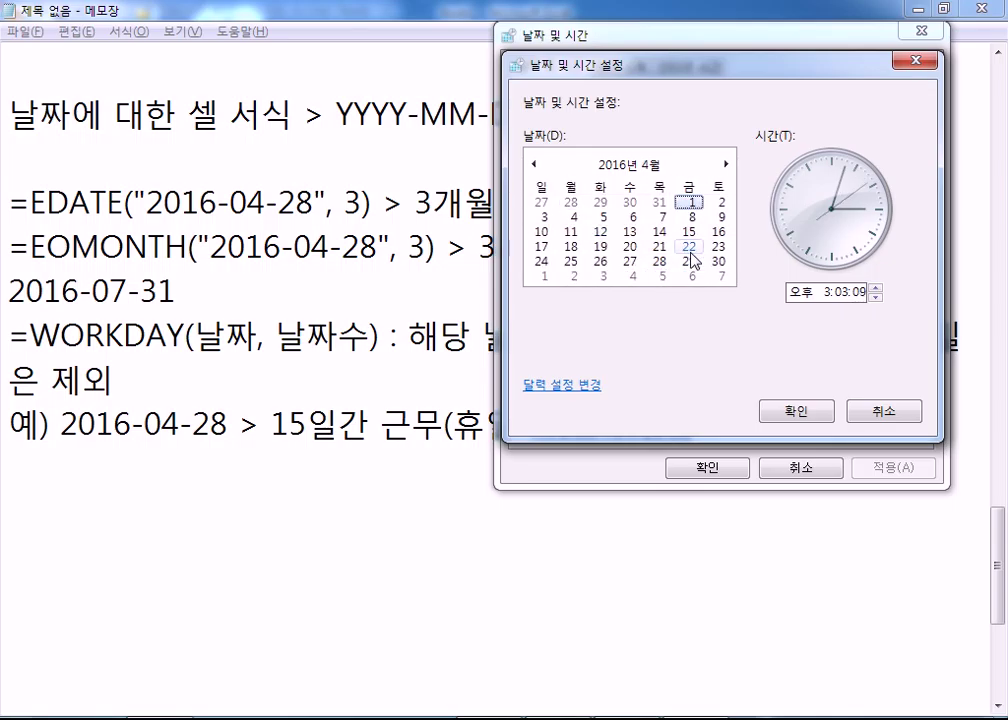
left_click(659, 261)
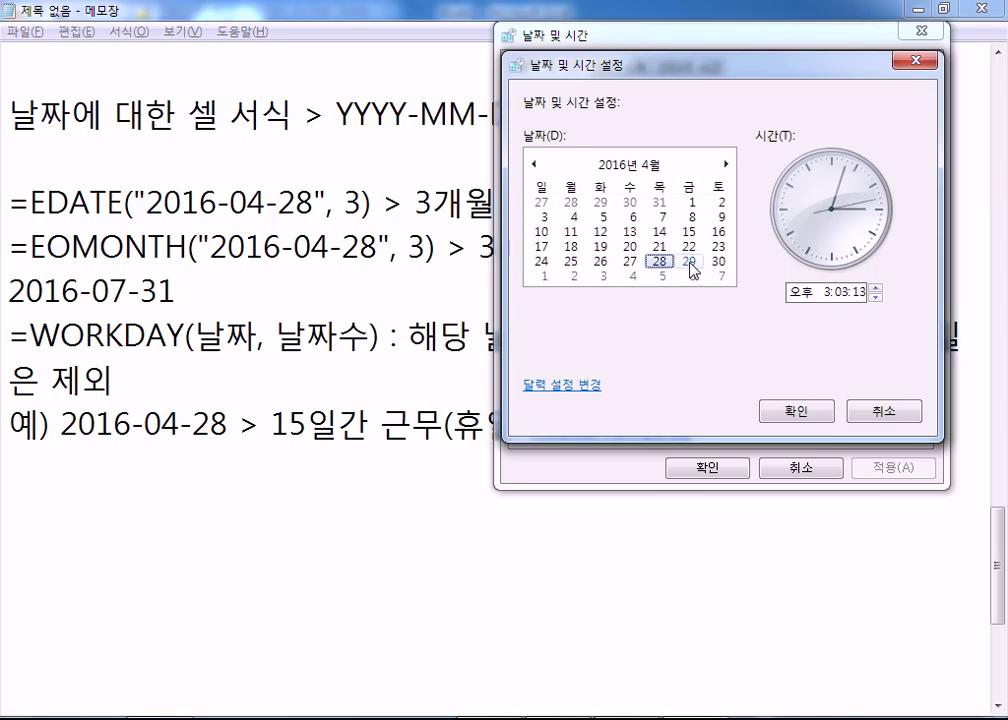
left_click(688, 261)
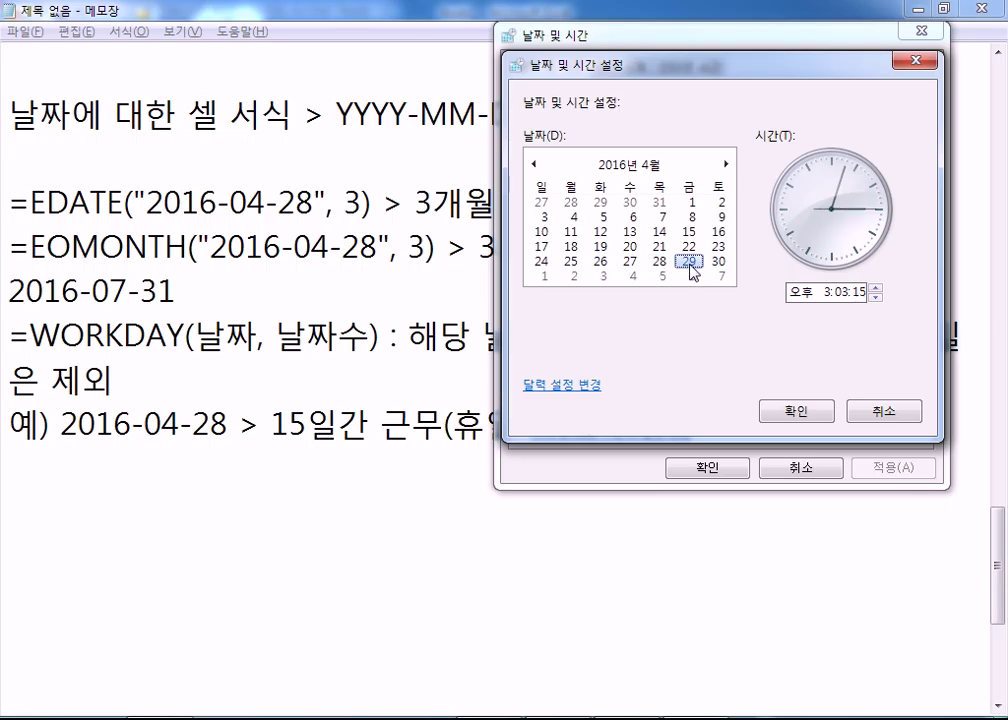
left_click(576, 281)
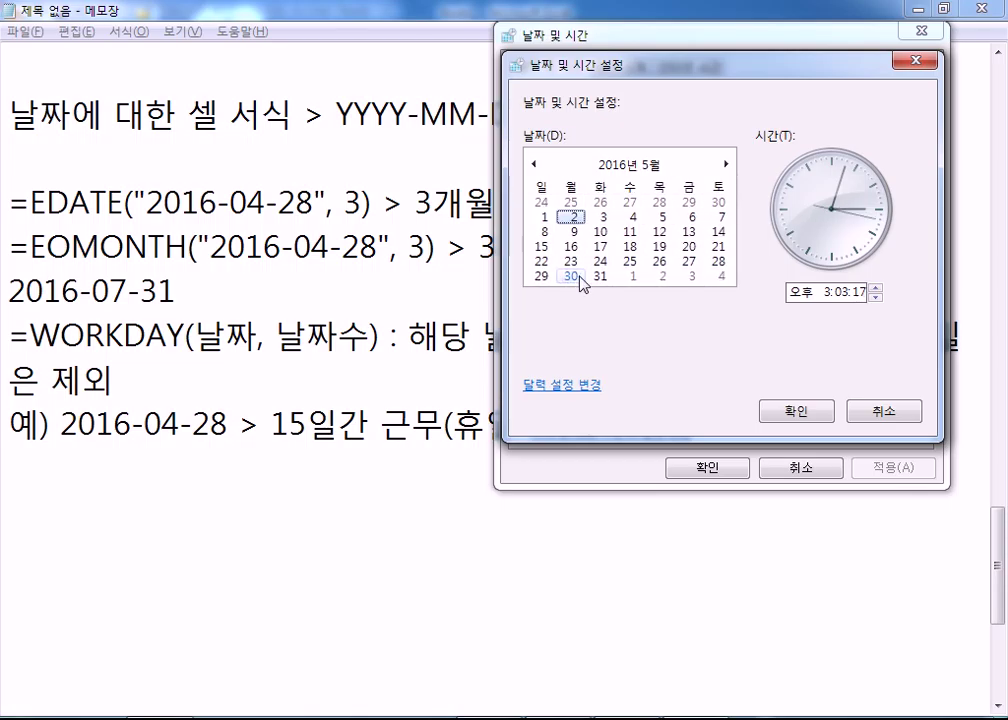
left_click(601, 219)
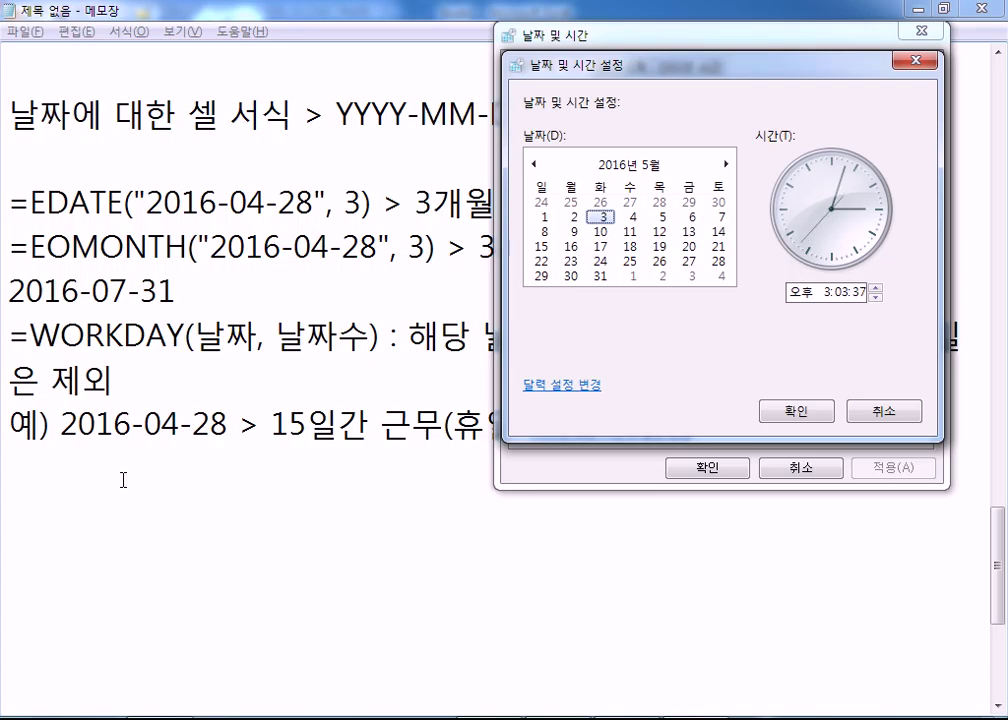
- Switch to the PDF summary in Adobe Acrobat Reader and look up the WORKDAY entry on page 43
key("alt+Tab")
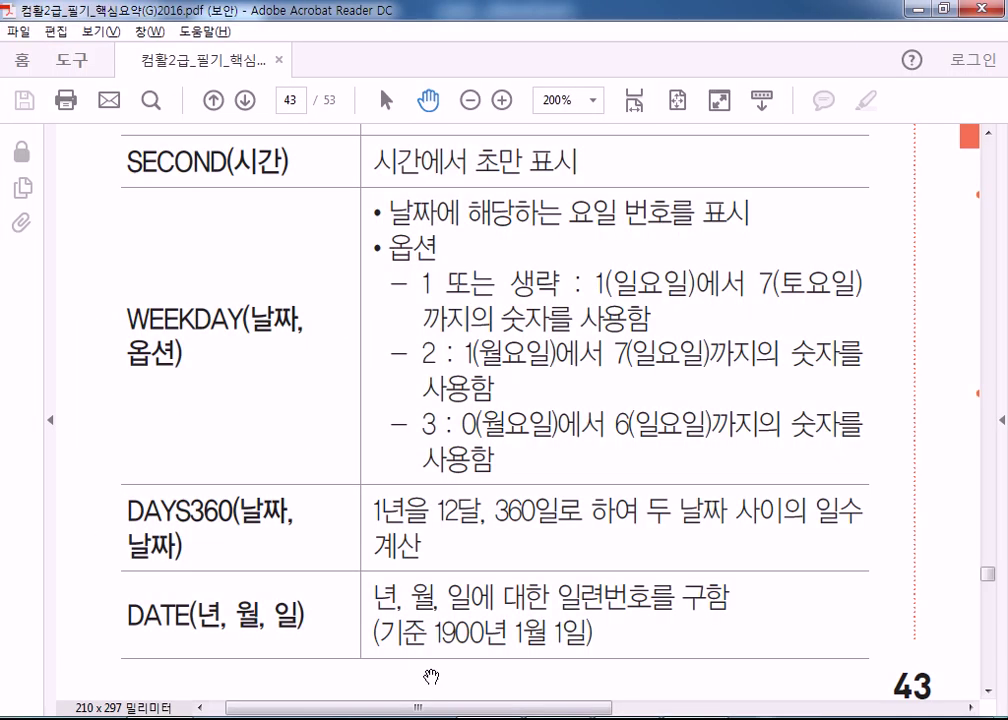
scroll(431, 677, "right", 10)
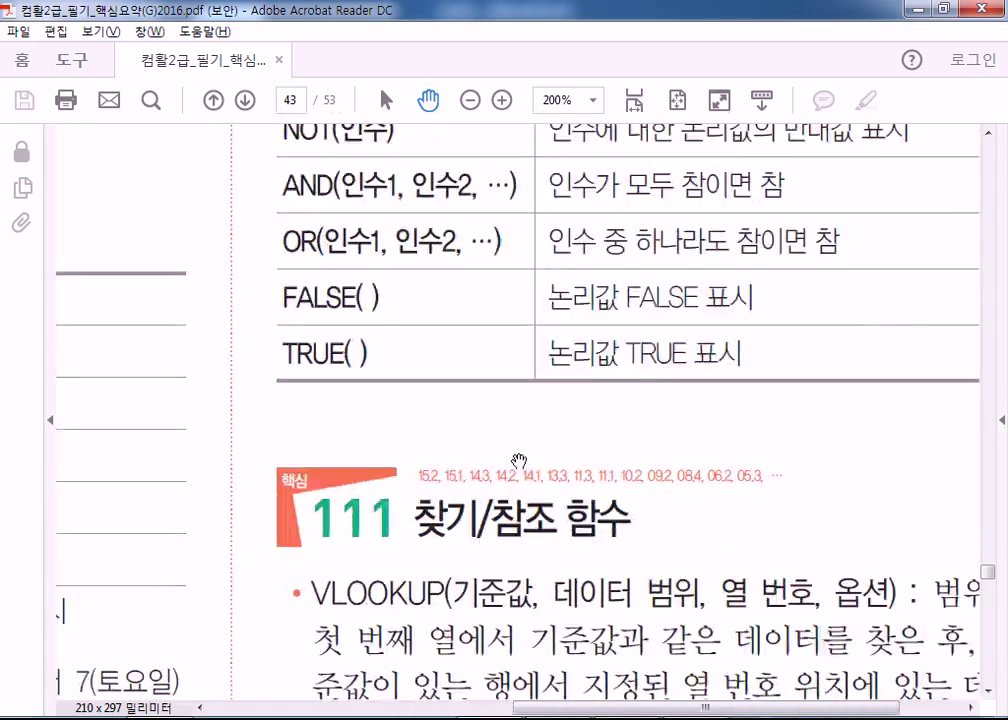
scroll(440, 637, "up", 10)
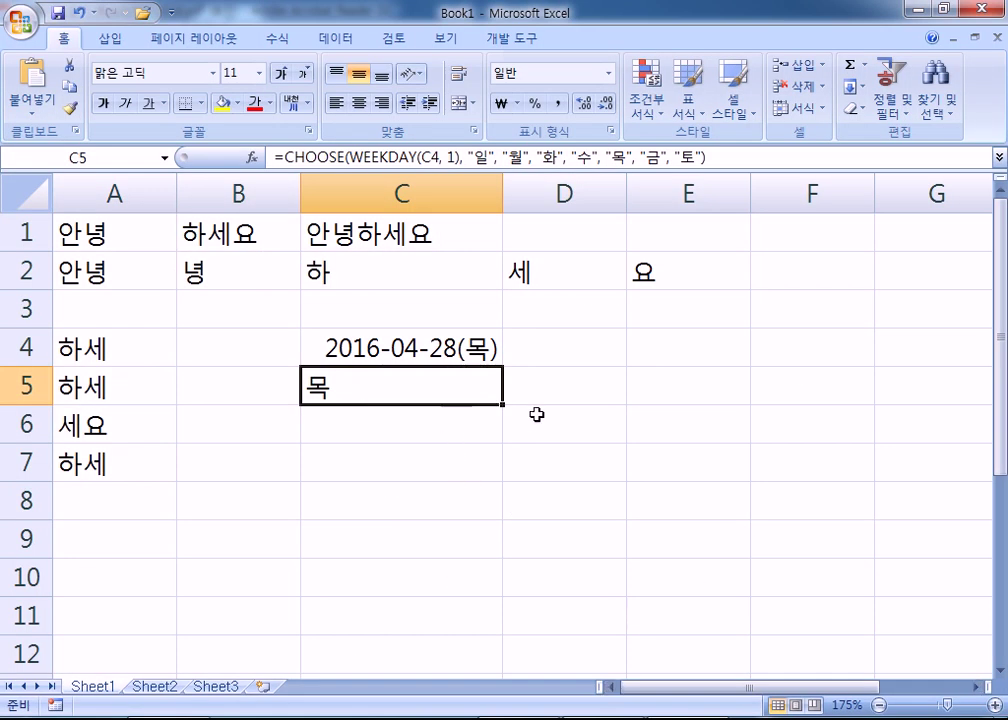
- Switch to the Excel workbook Book1 and enter the start date 2016-04-28 in cell B11 of Sheet1
scroll(490, 420, "down", 3)
left_click(213, 294)
left_click(229, 271)
type("2016-04-28")
key("Return")
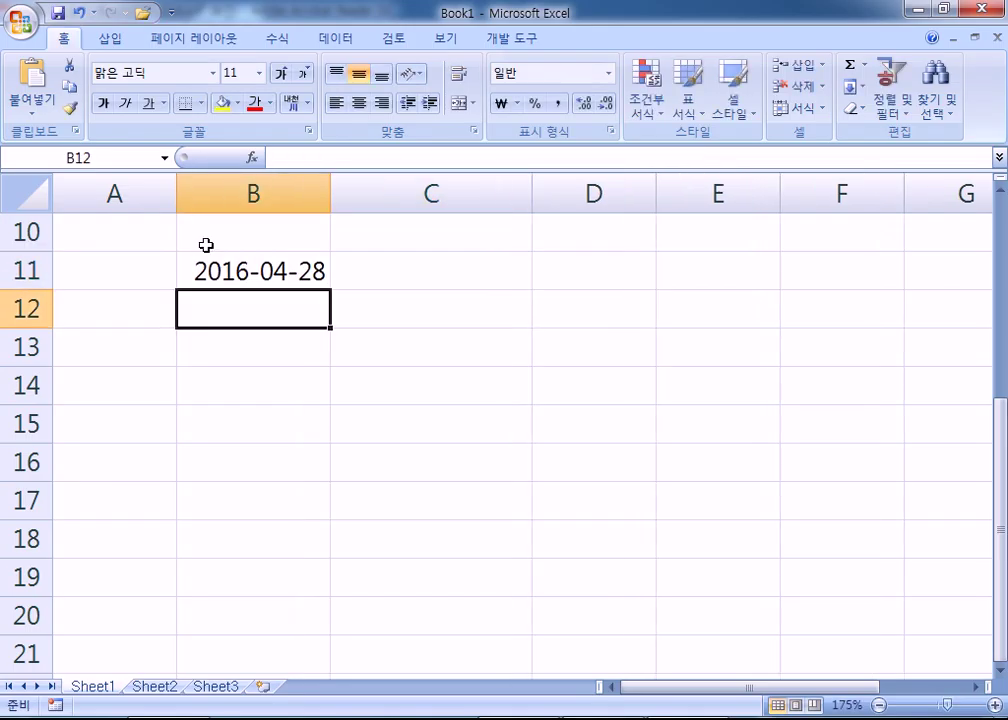
- Enter the holiday dates 5-1, 5-5 and 5-6 in cells D11 to D13
left_click(556, 266)
type("5-1")
key("Return")
type("5-5")
key("Return")
type("5-6")
key("Return")
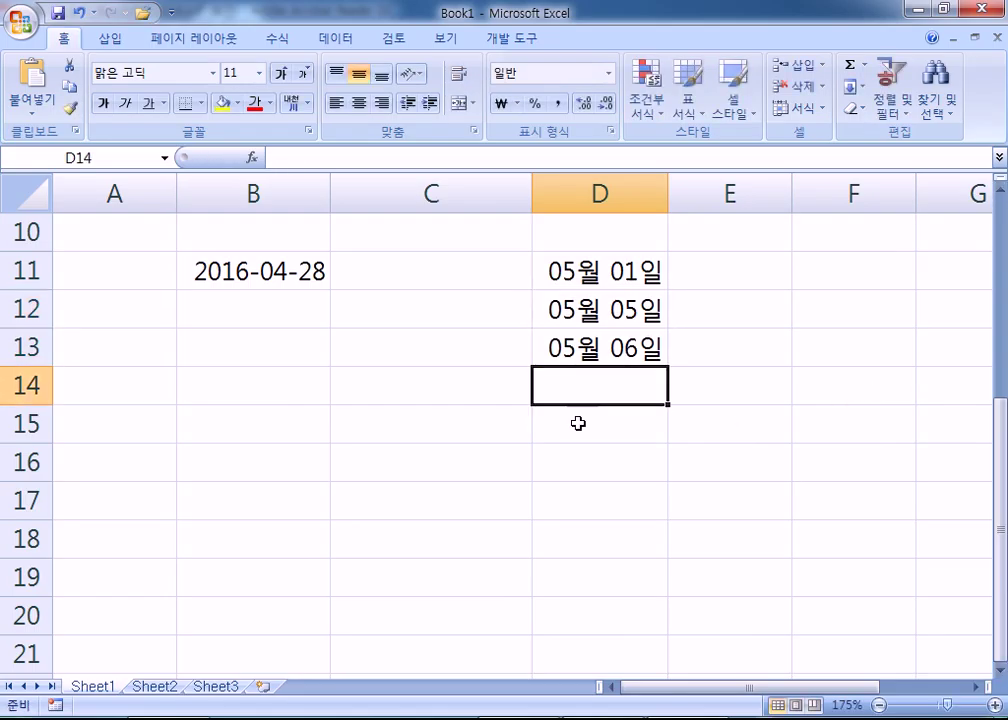
- Enter 15 as the number of working days in cell B12
left_click(259, 315)
type("15")
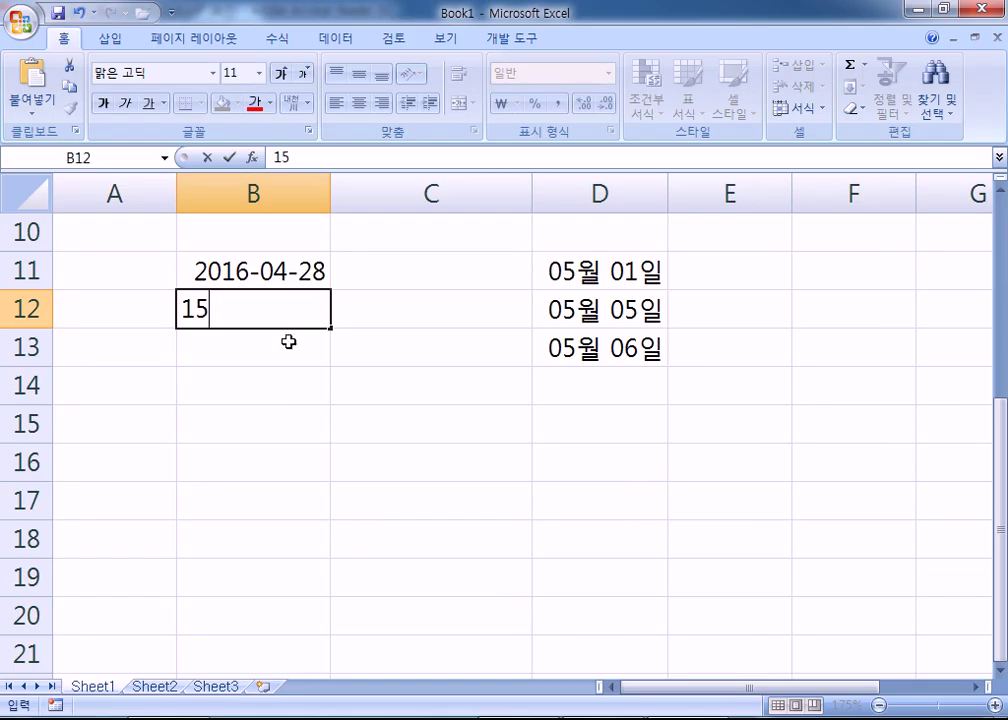
key("Return")
- Enter the formula =WORKDAY(B11,B12,D11:D13) in cell B13, using the listed dates as holidays
type("=WO")
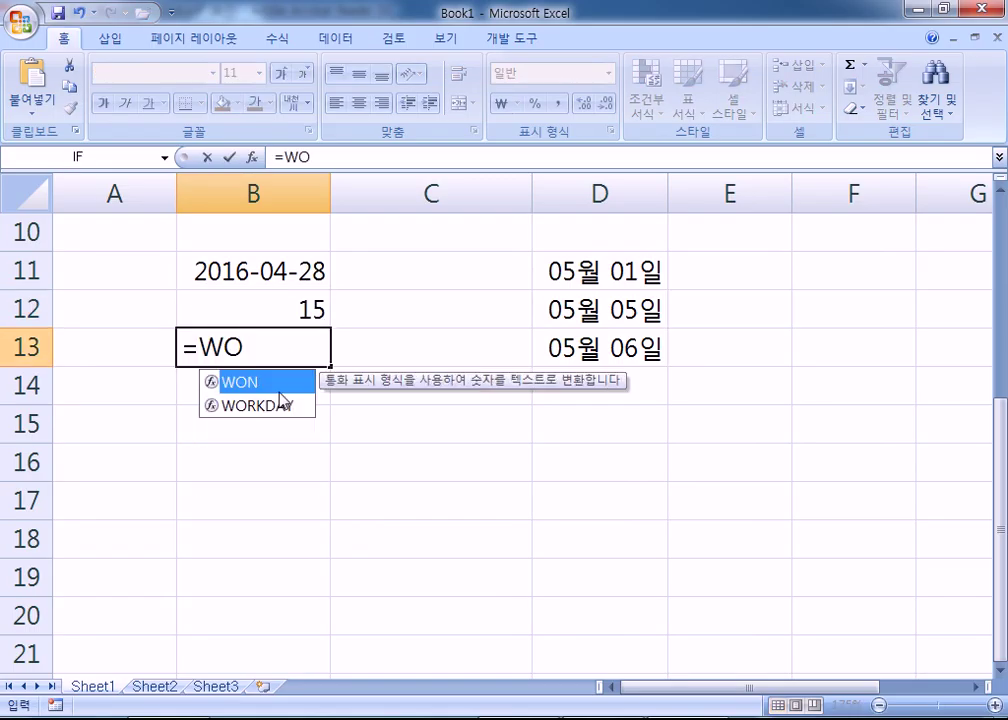
left_click(281, 405)
double_click(278, 400)
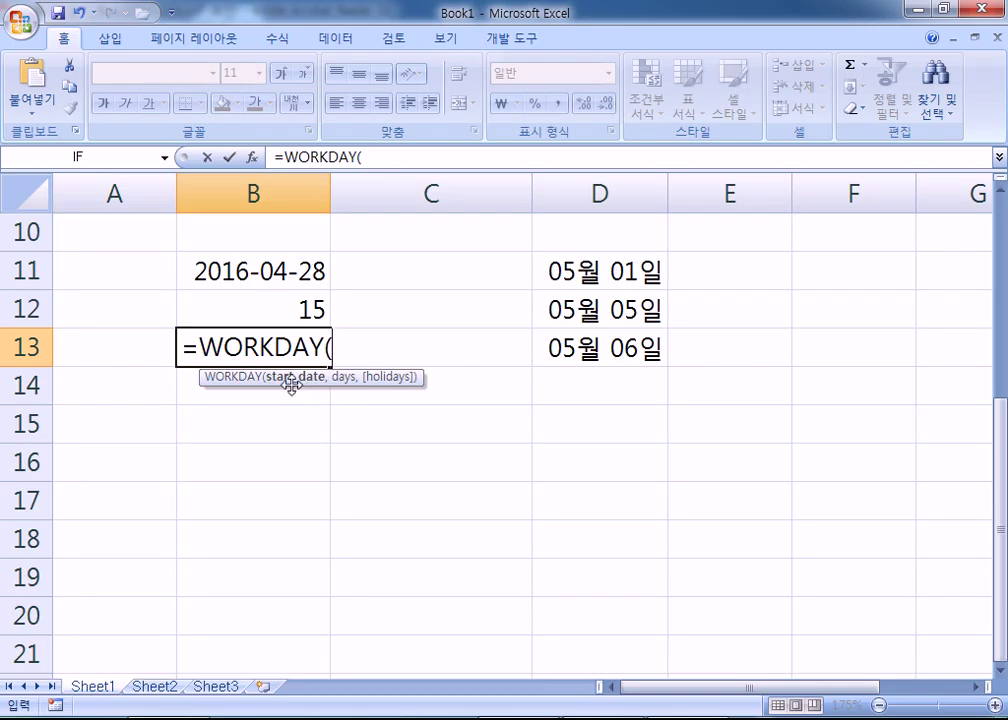
left_click(251, 267)
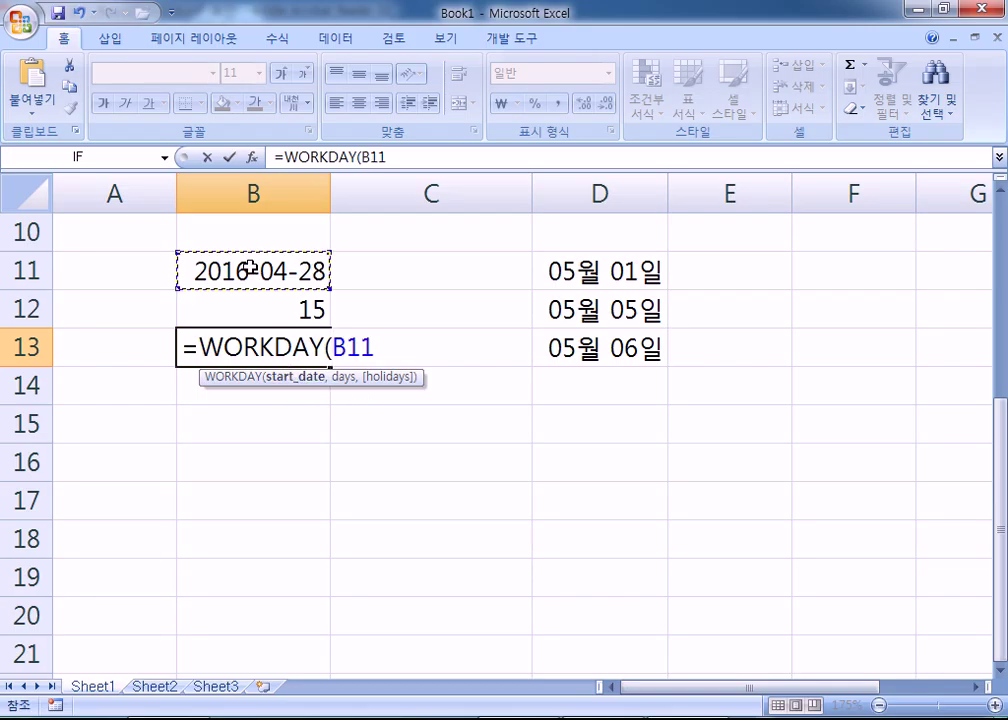
type(",")
left_click(250, 307)
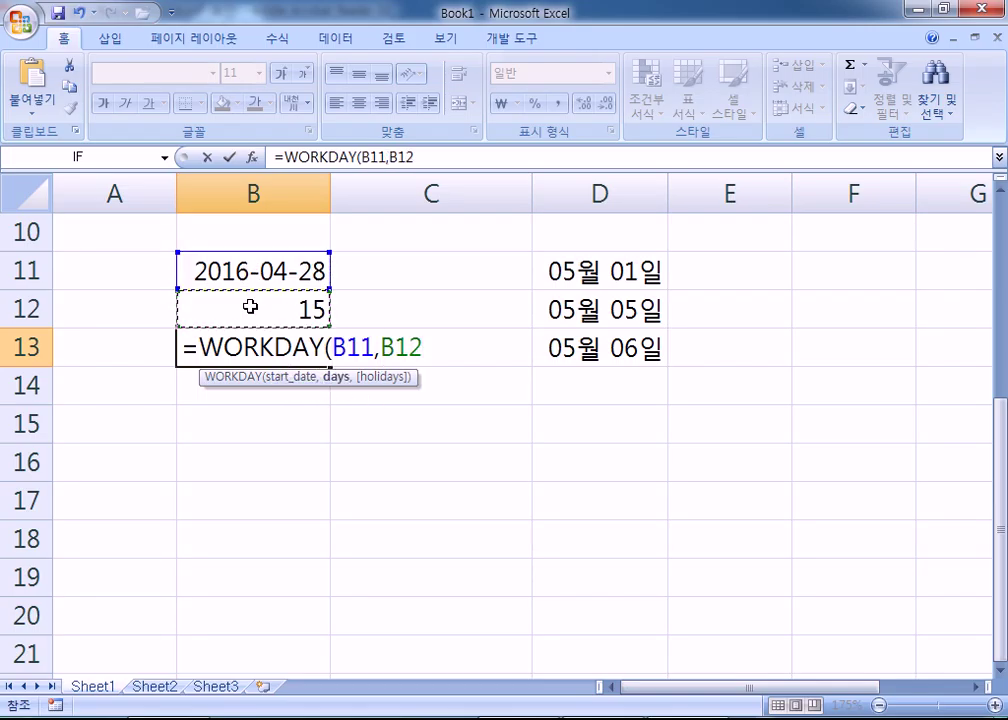
type(",")
left_click_drag(585, 270, 587, 348)
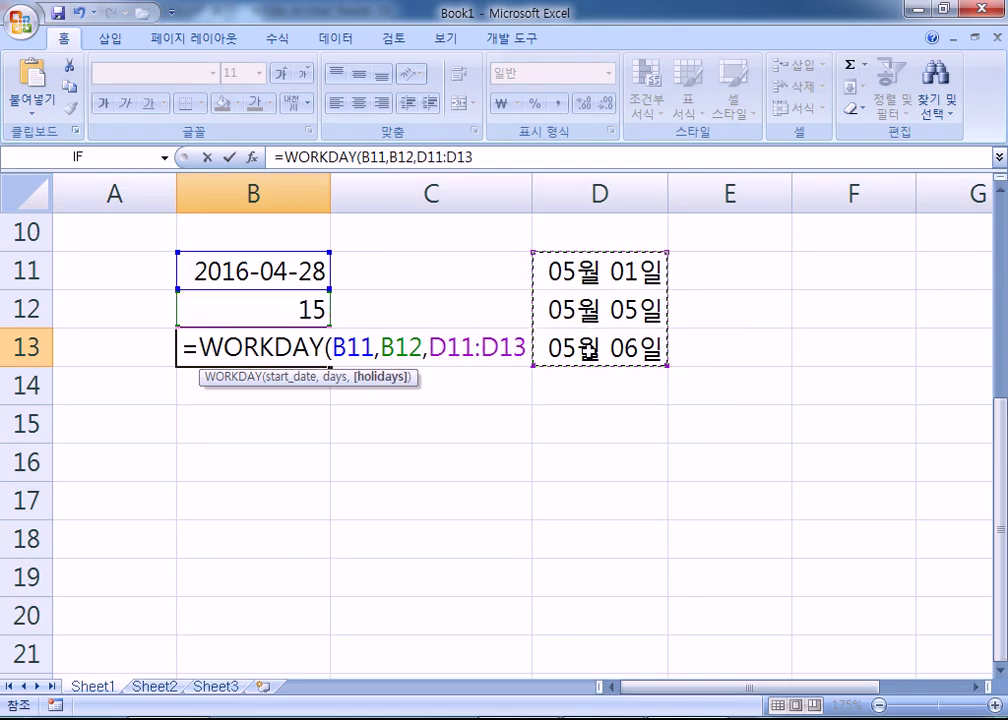
key("Return")
- Format the WORKDAY result in cell B13 as a date in the *2001-03-14 style
left_click(272, 349)
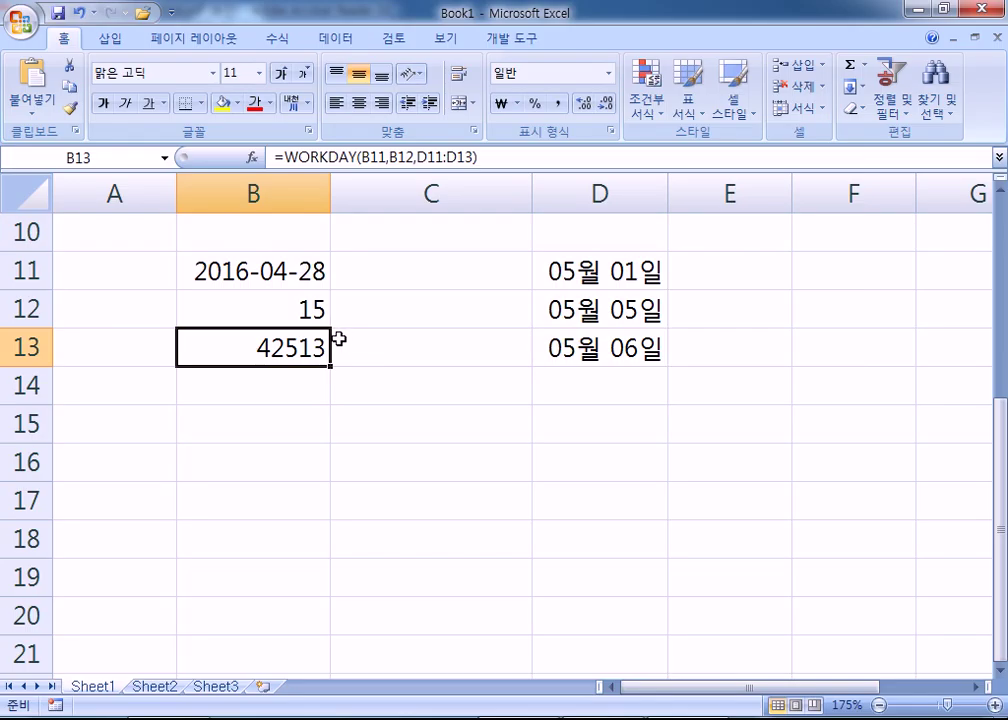
key("ctrl+1")
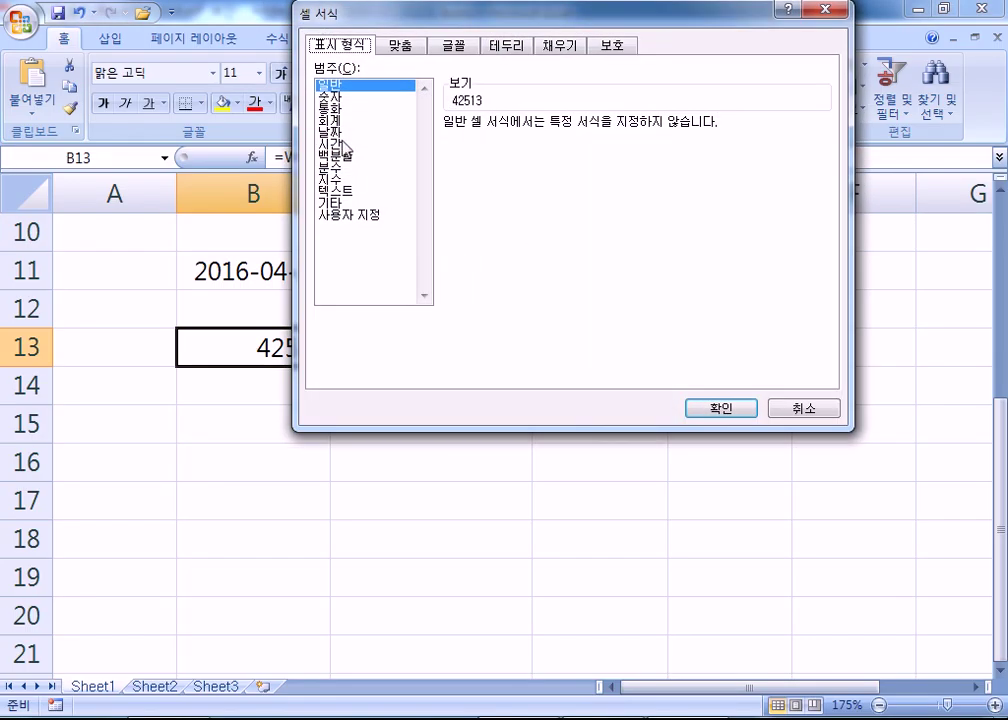
left_click(330, 132)
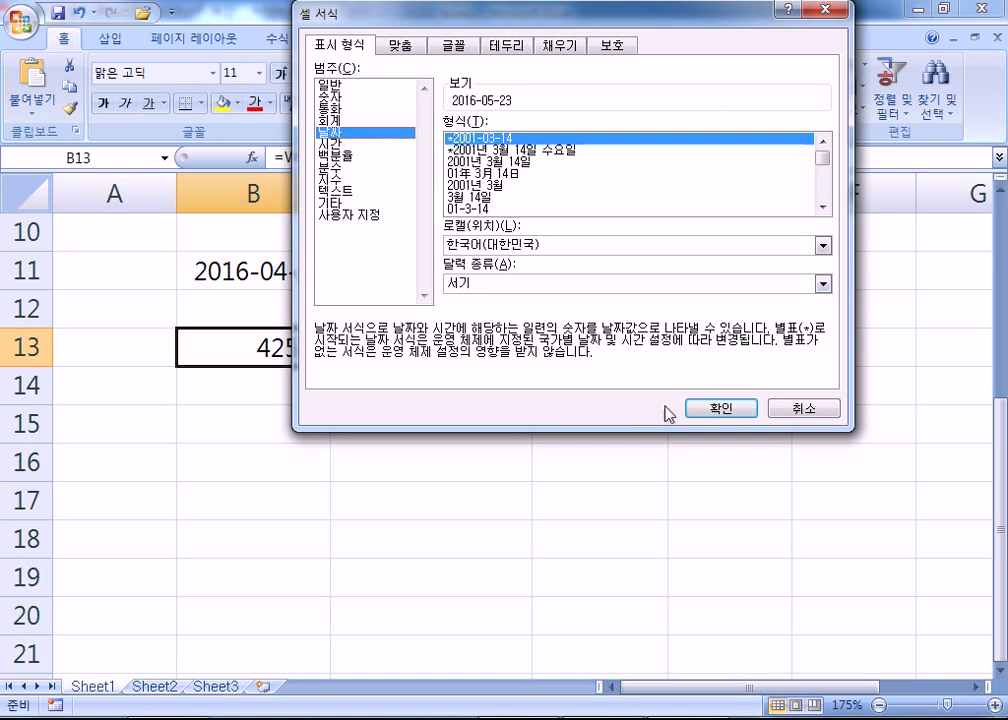
left_click(718, 410)
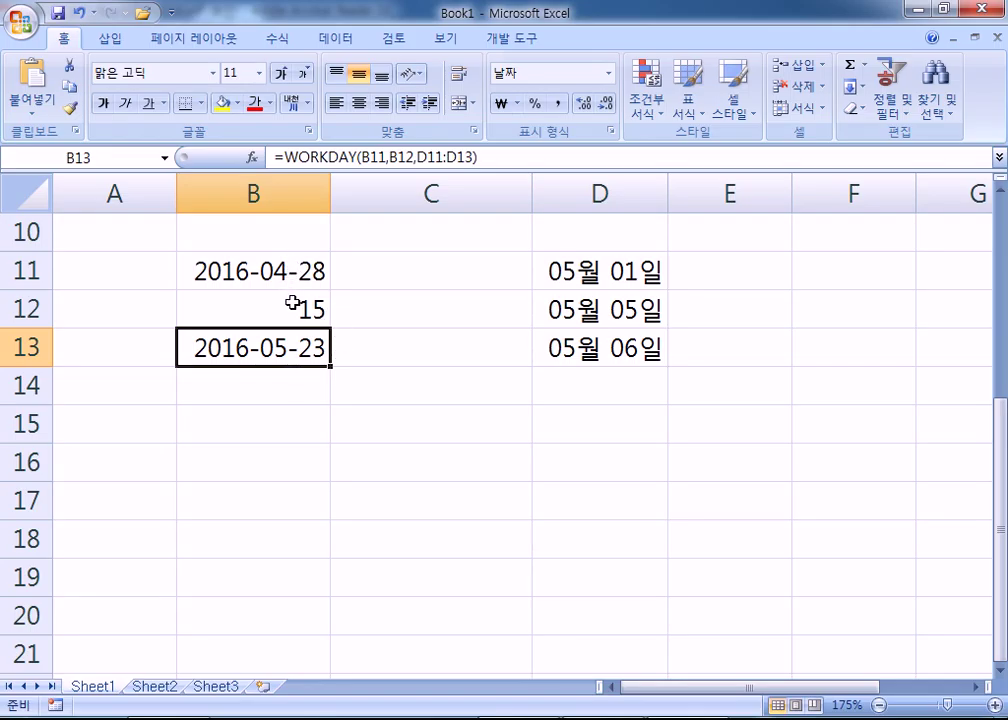
- Review the holiday dates in D11:D13, the day count and the start date, and switch back to the PDF summary in Acrobat Reader
left_click(600, 279)
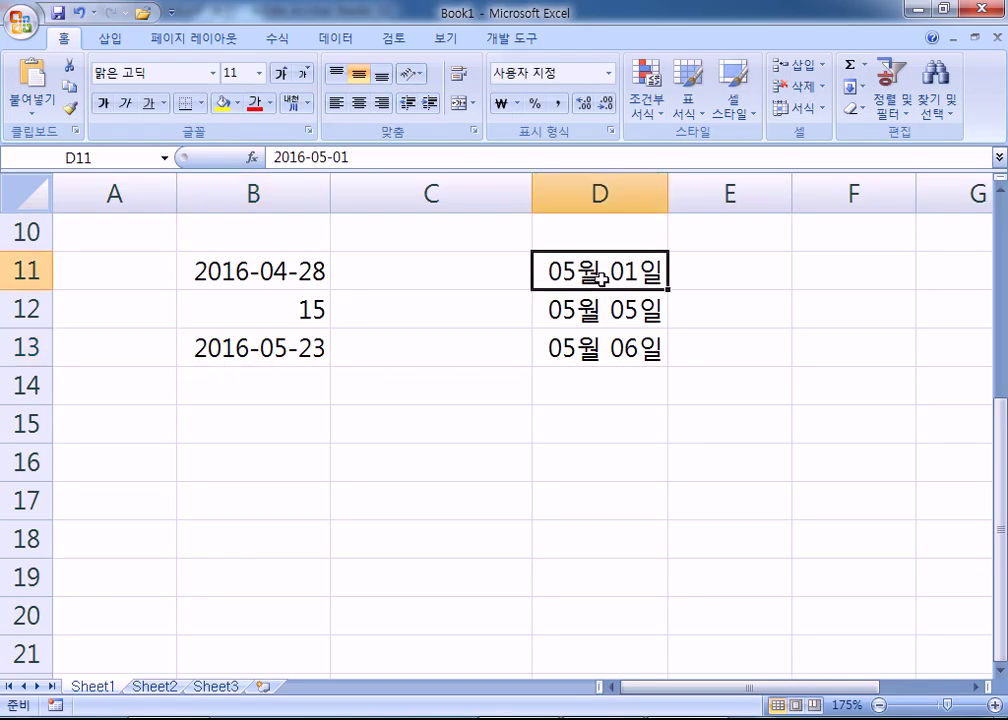
left_click(593, 311)
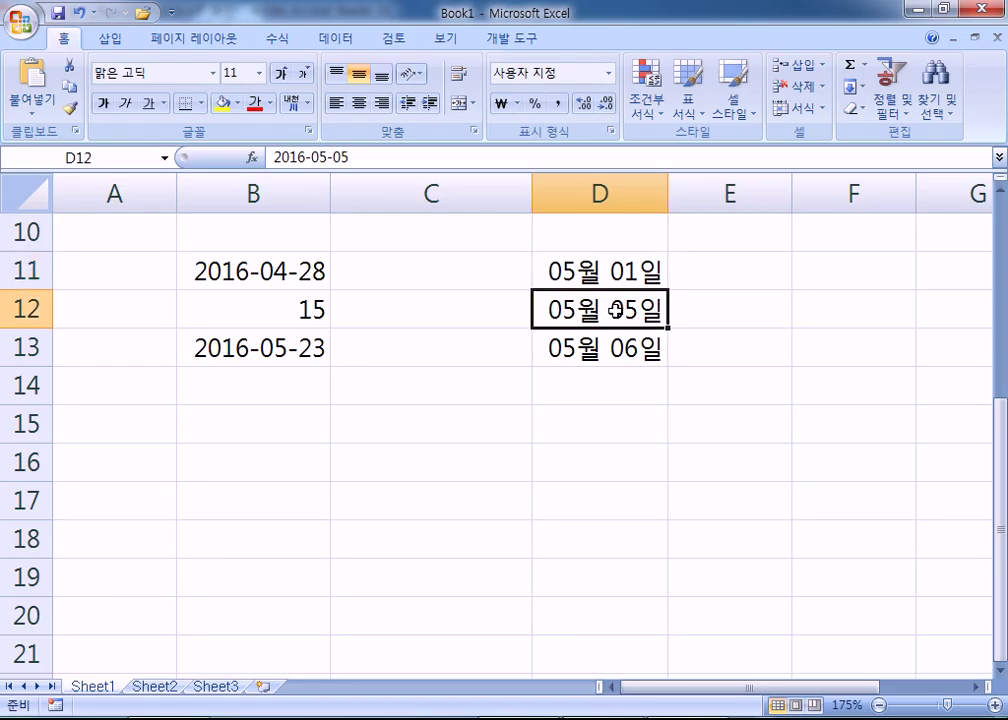
left_click(603, 352)
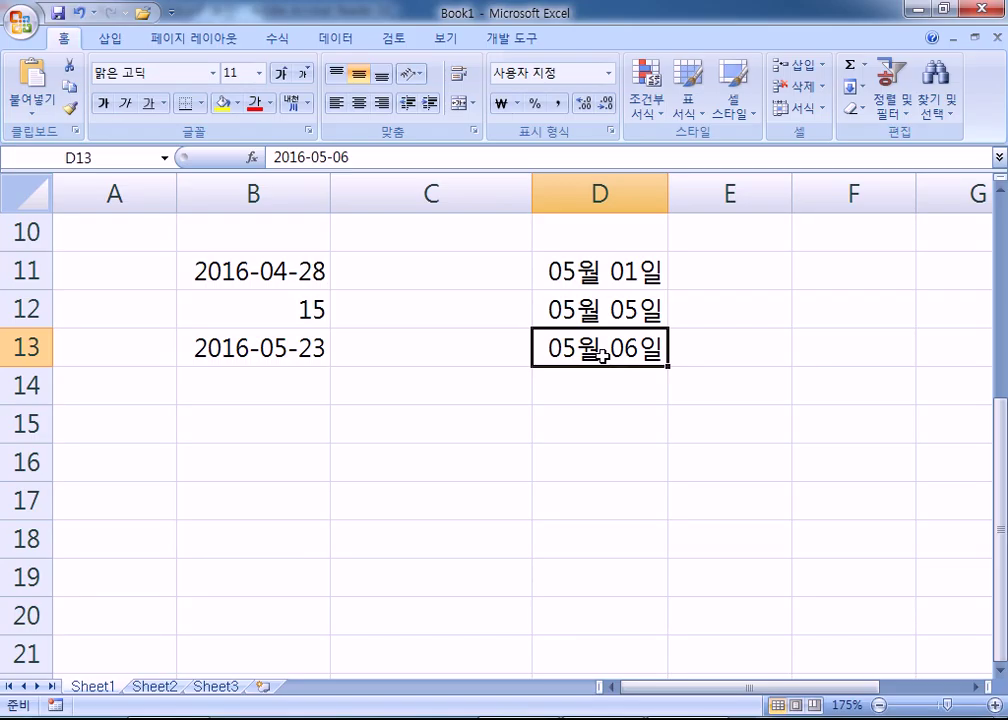
left_click(306, 308)
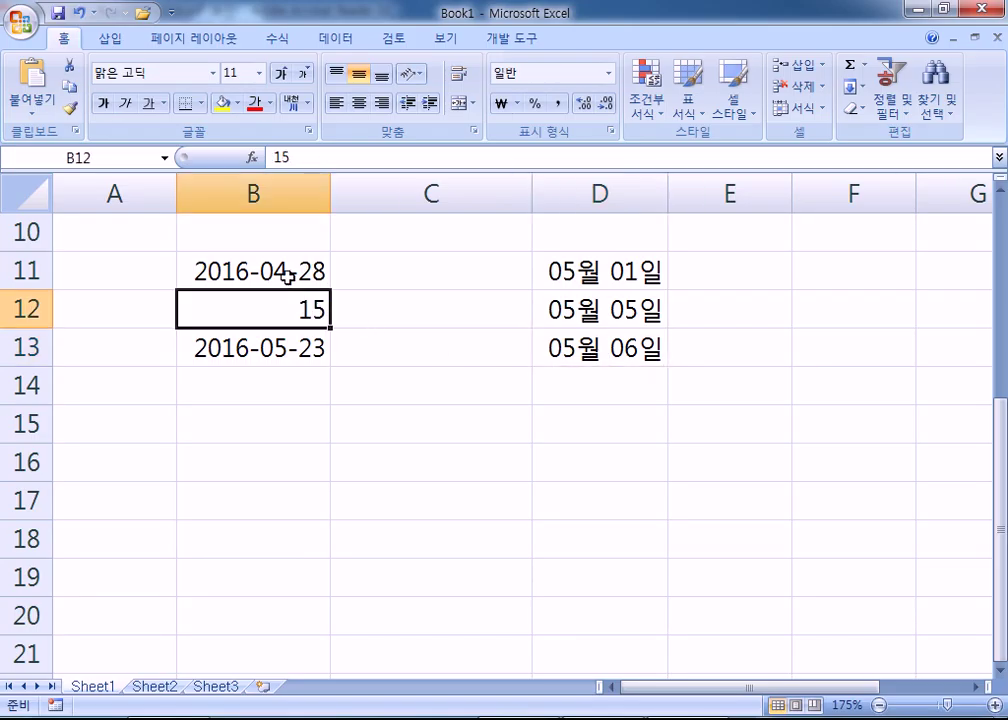
left_click(288, 276)
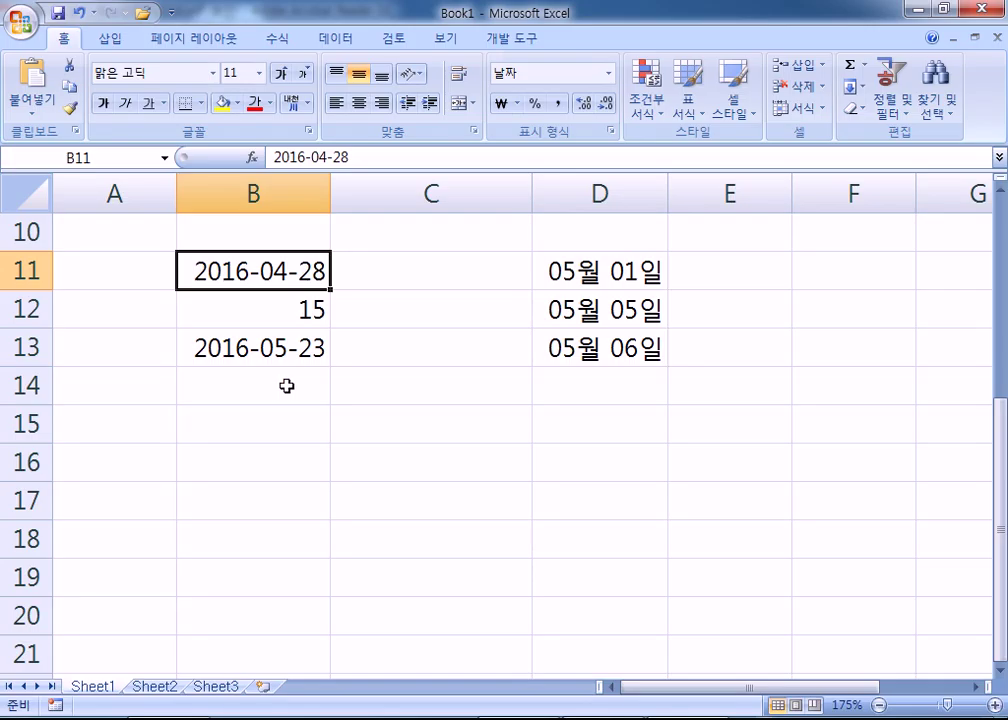
key("alt+Tab")
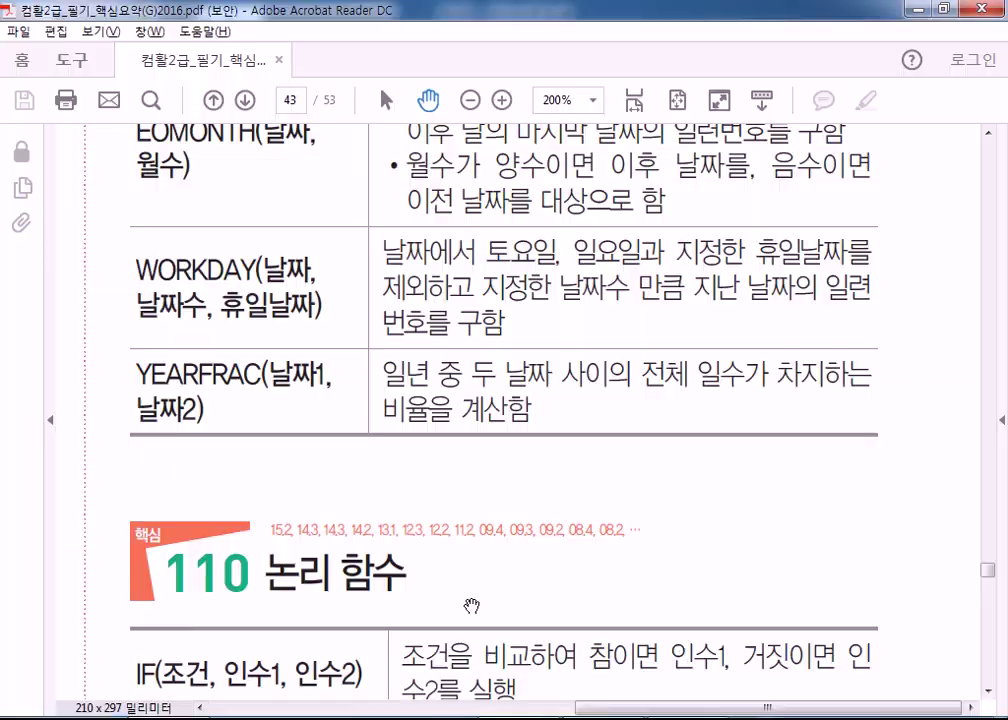